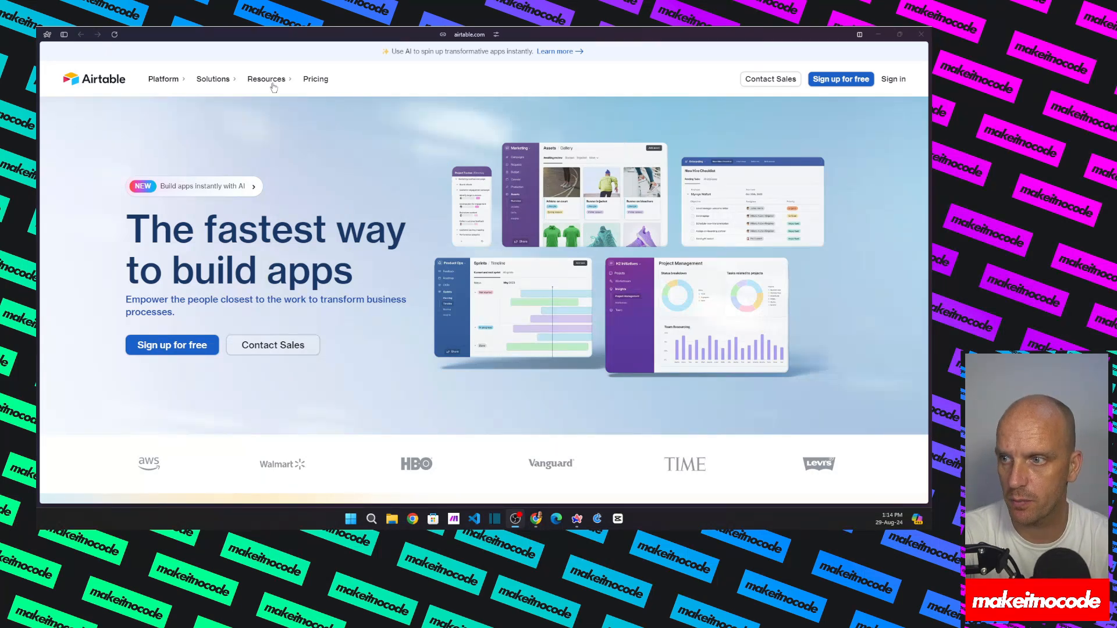
# Step: Switch to the Ultimate Guide to Airtable and make.com base, view the Webhook Examples table, and return to the Formulas table
pyautogui.moveTo(39, 408)
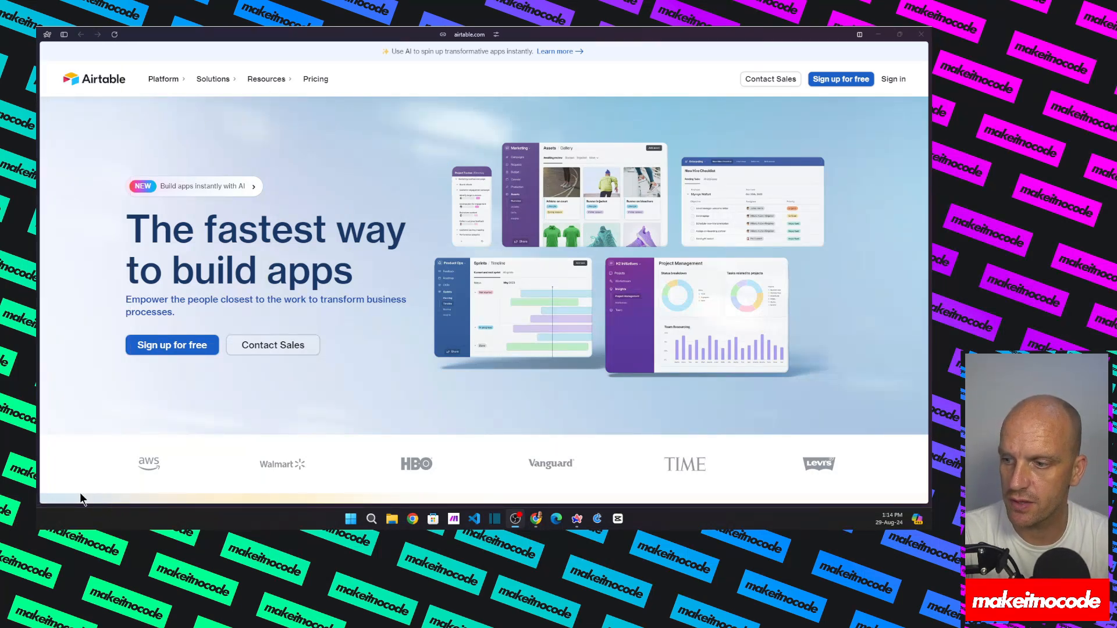
pyautogui.moveTo(39, 496)
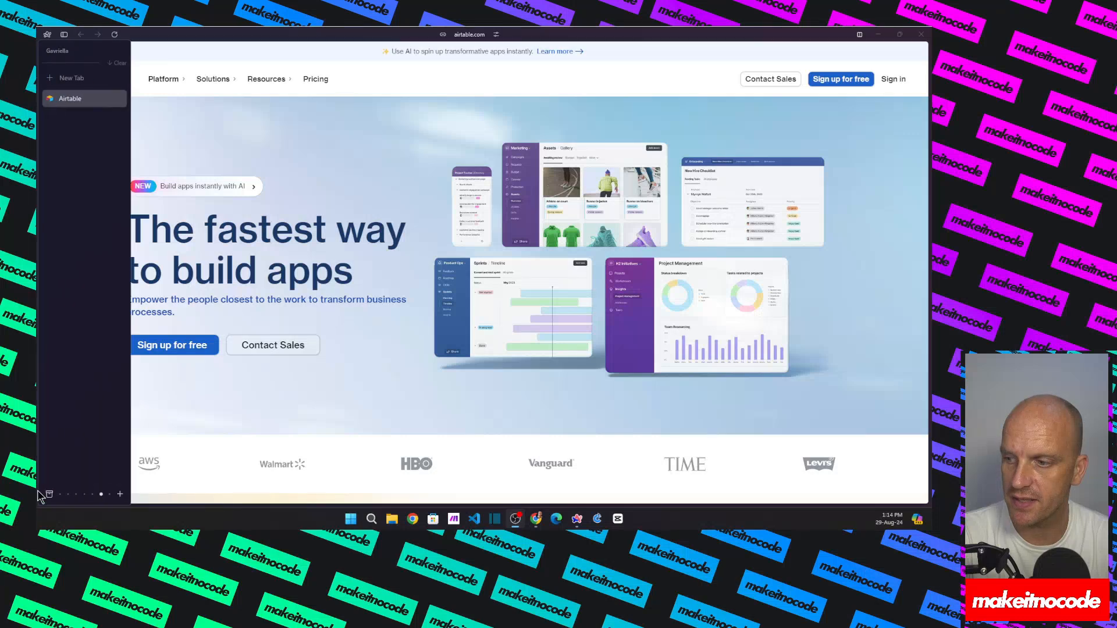
pyautogui.click(108, 494)
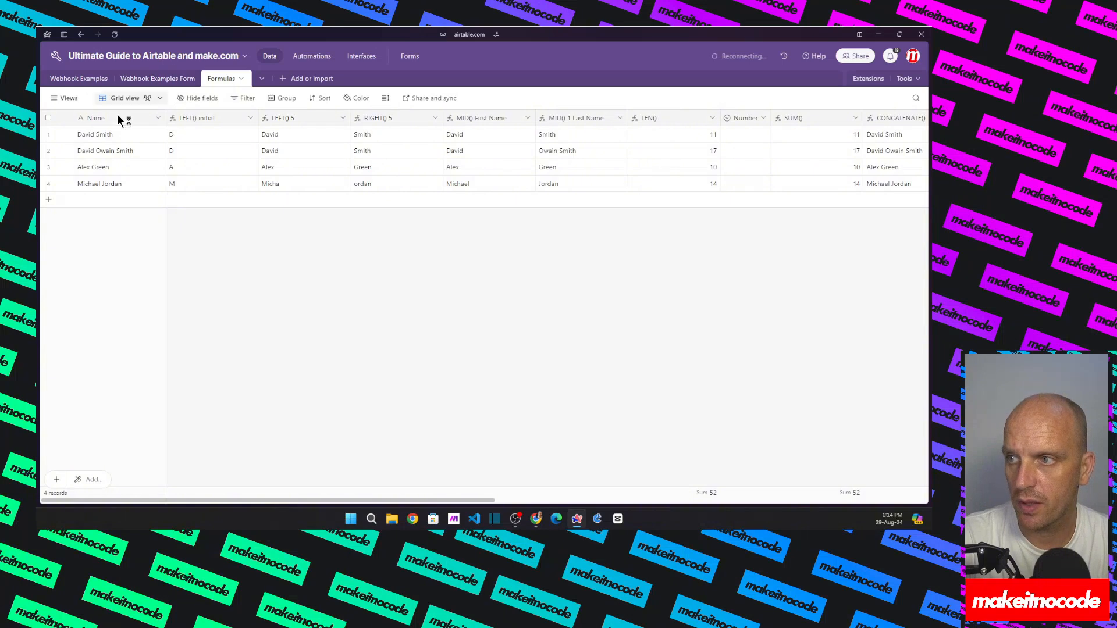
pyautogui.click(85, 80)
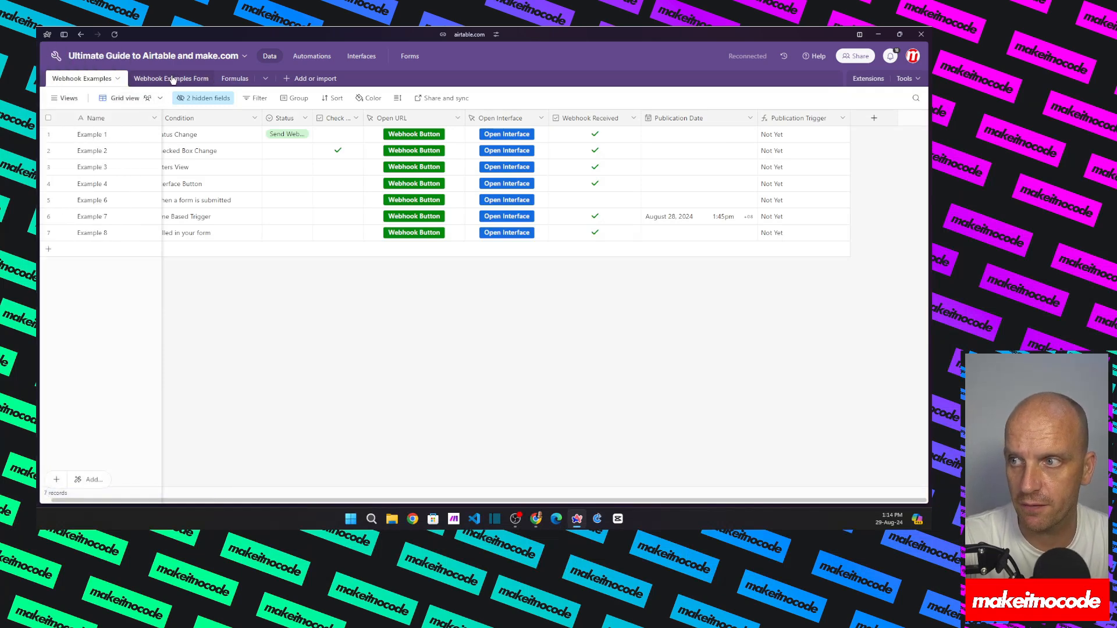
pyautogui.click(230, 79)
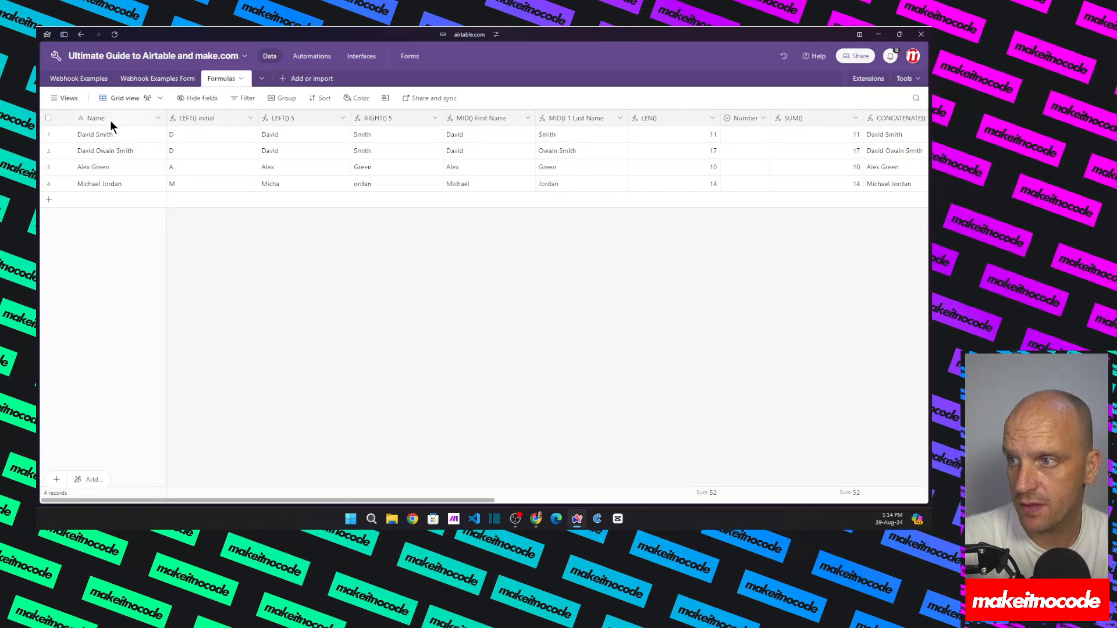
# Step: Review the primary Name field's type settings and save the field as it is
pyautogui.click(157, 117)
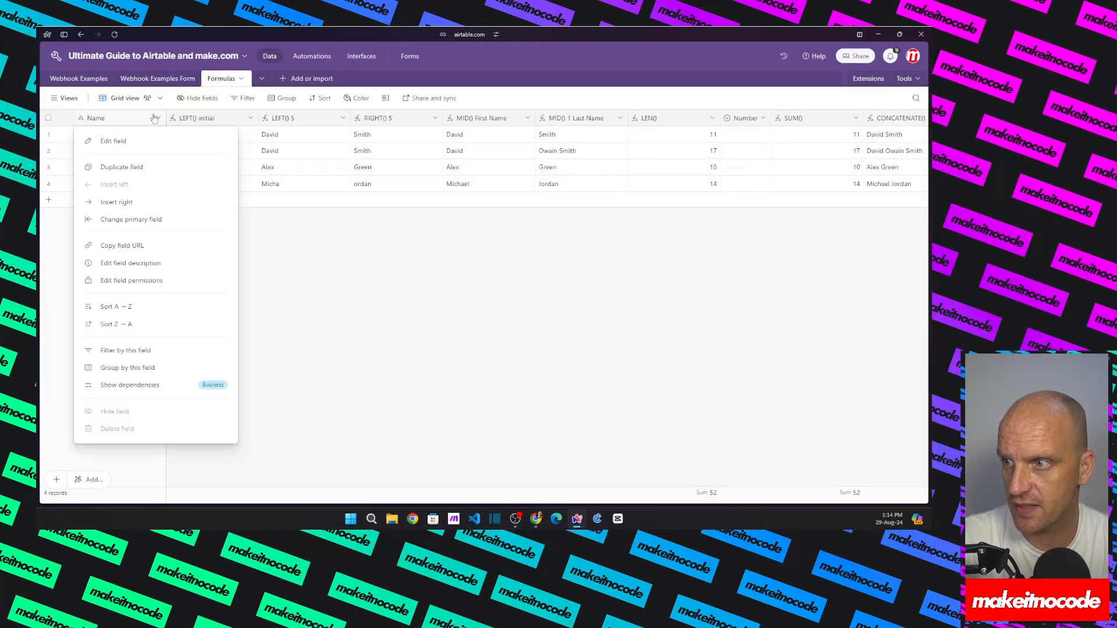
pyautogui.click(140, 143)
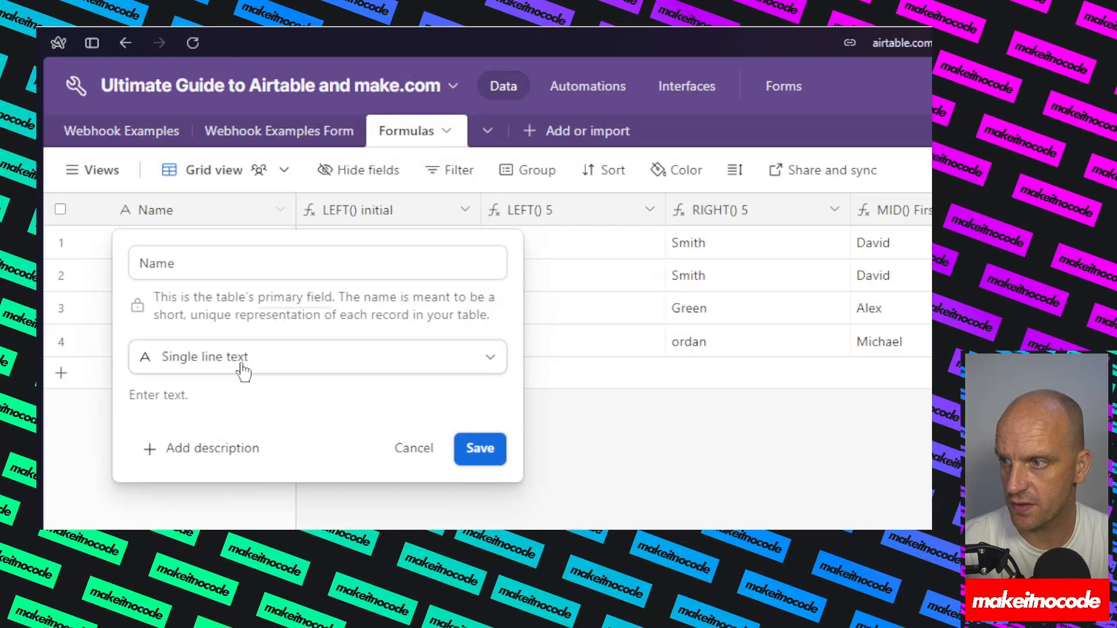
pyautogui.click(480, 449)
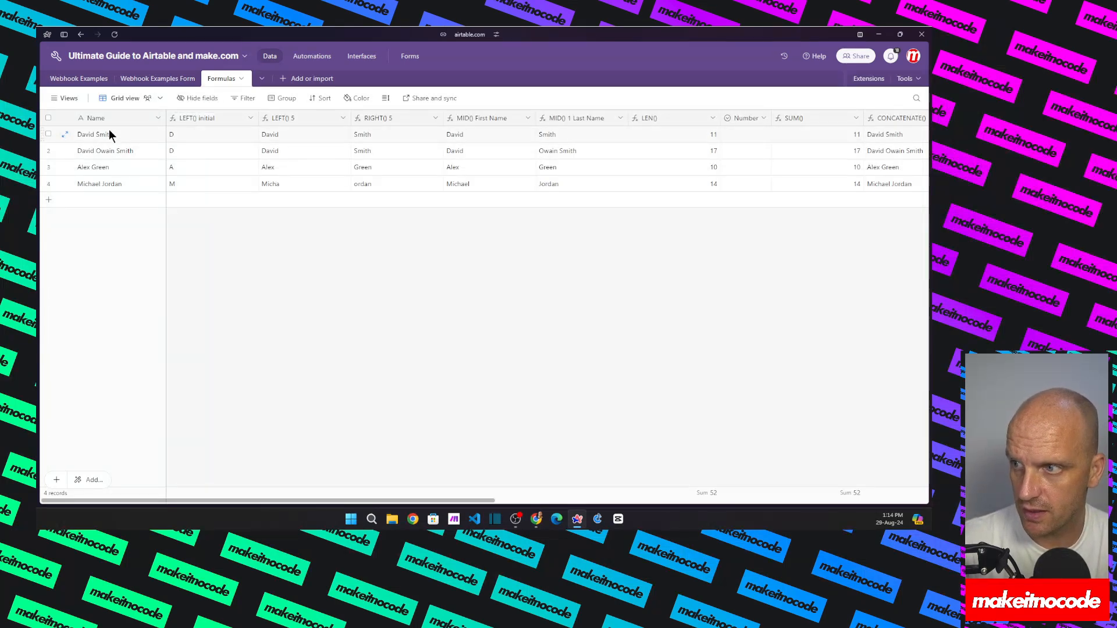
# Step: Open the LEFT() initial field for editing and preview its formula on the third and fourth records
pyautogui.click(199, 118)
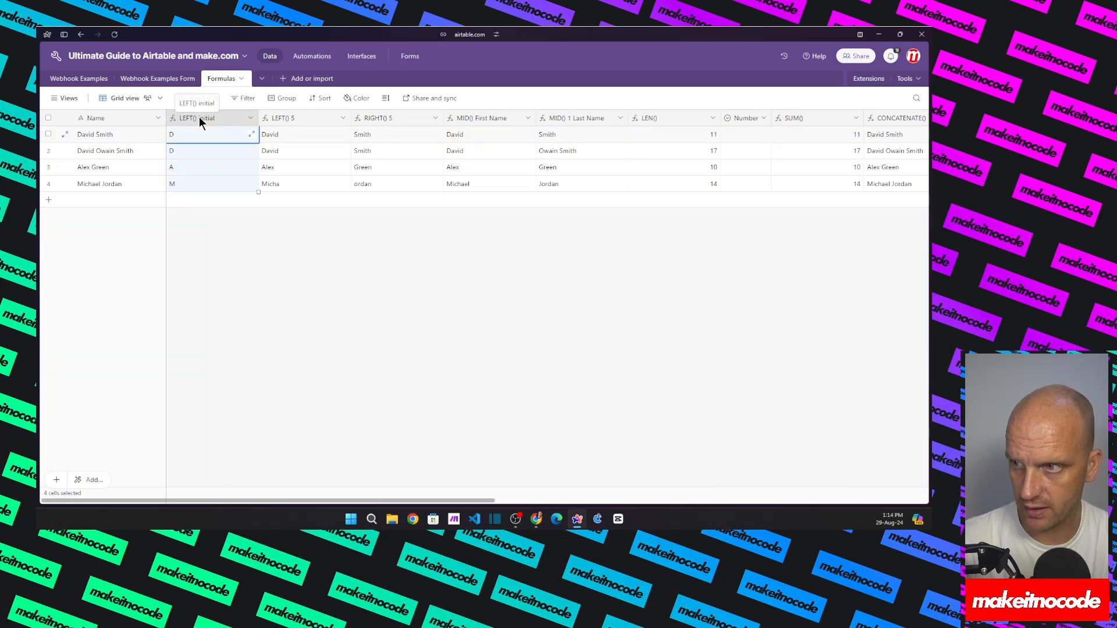
pyautogui.rightClick(199, 117)
pyautogui.click(210, 142)
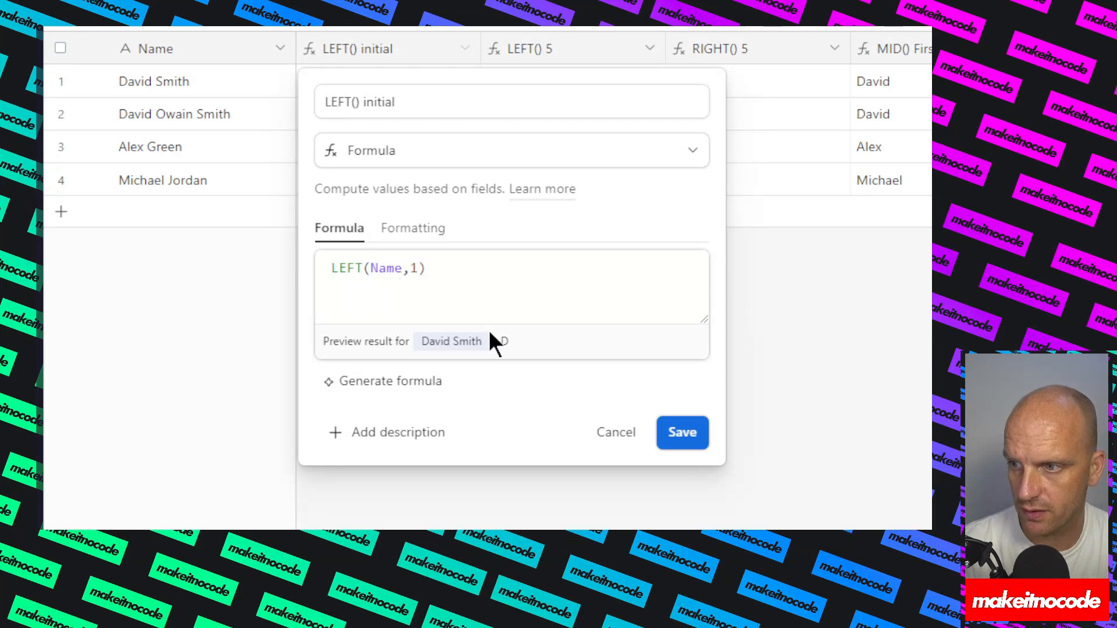
pyautogui.click(457, 348)
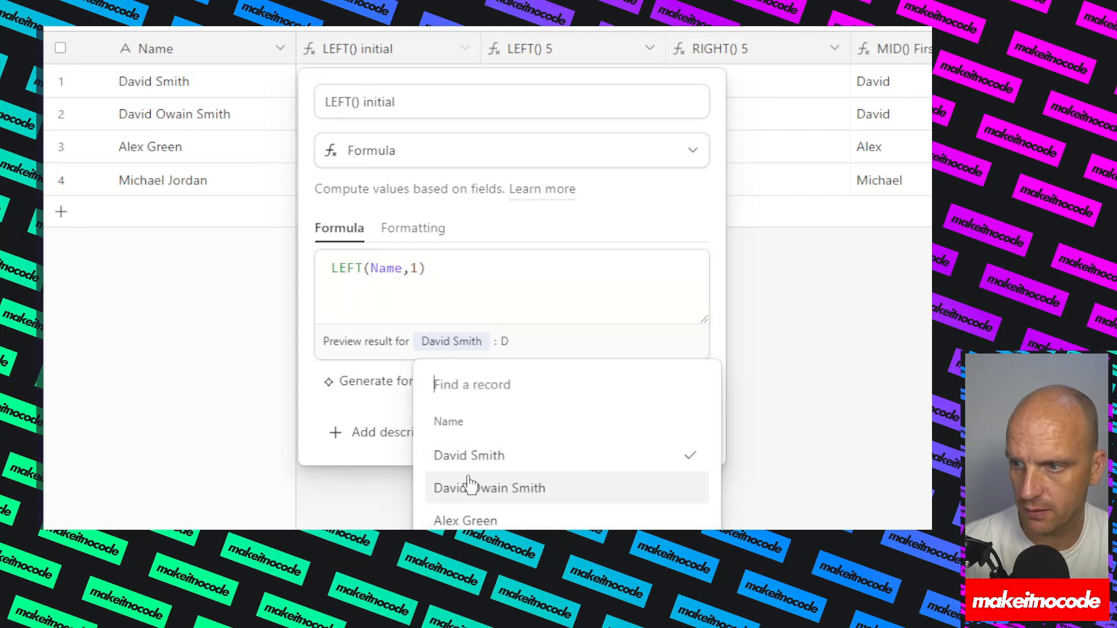
pyautogui.scroll(-4, 469, 465)
pyautogui.click(468, 279)
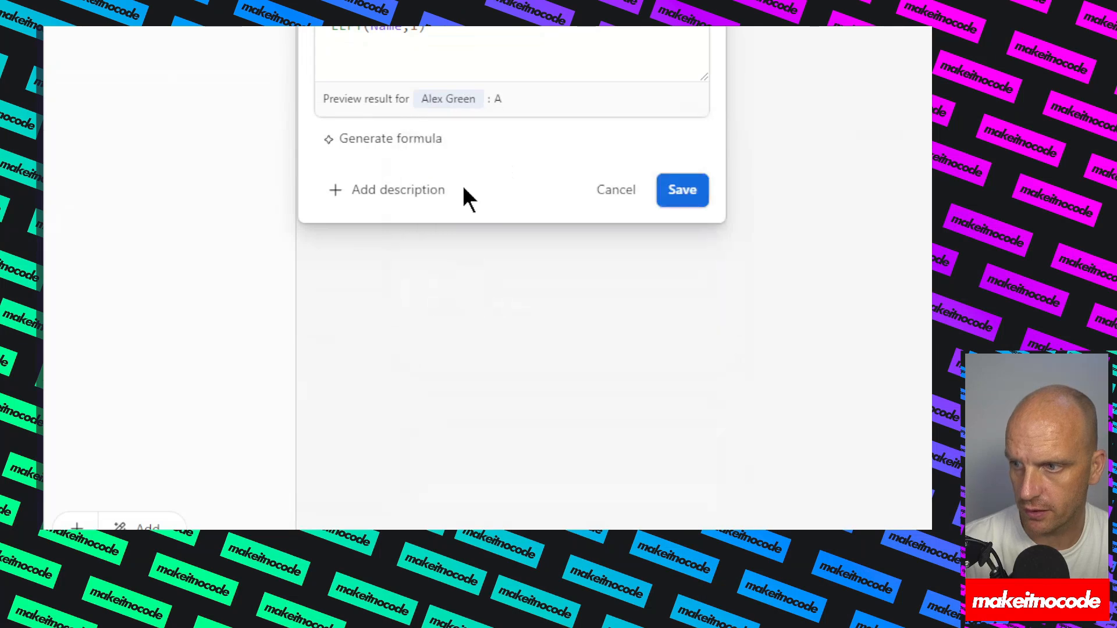
pyautogui.click(448, 111)
pyautogui.click(467, 311)
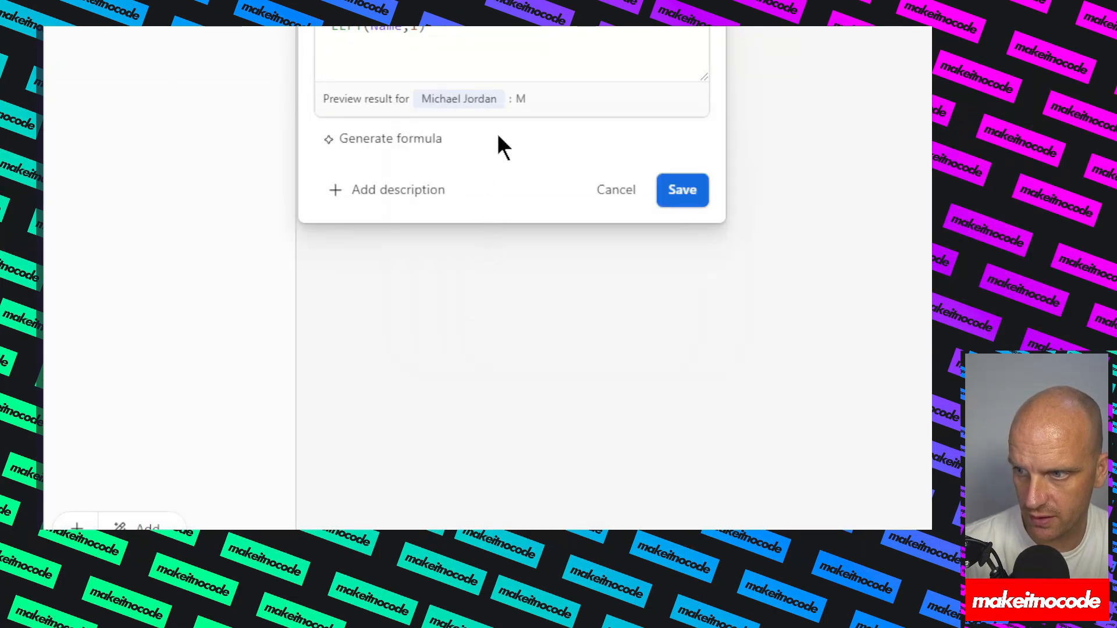
# Step: Try character counts of 2 and 3 in the LEFT() initial formula
pyautogui.scroll(5, 504, 93)
pyautogui.doubleClick(414, 277)
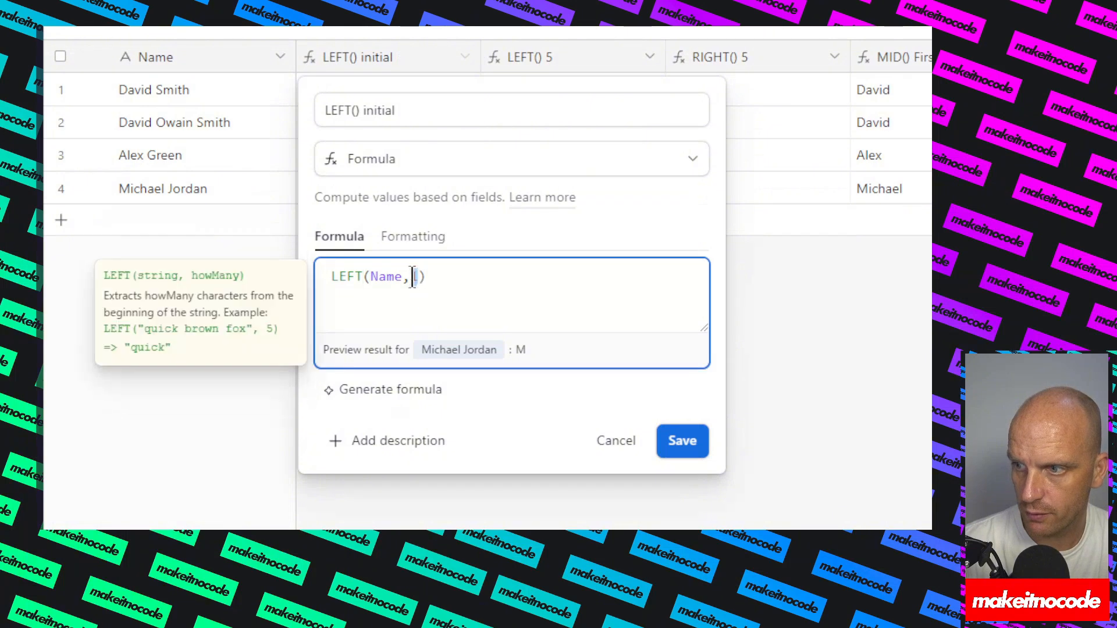
pyautogui.write('2')
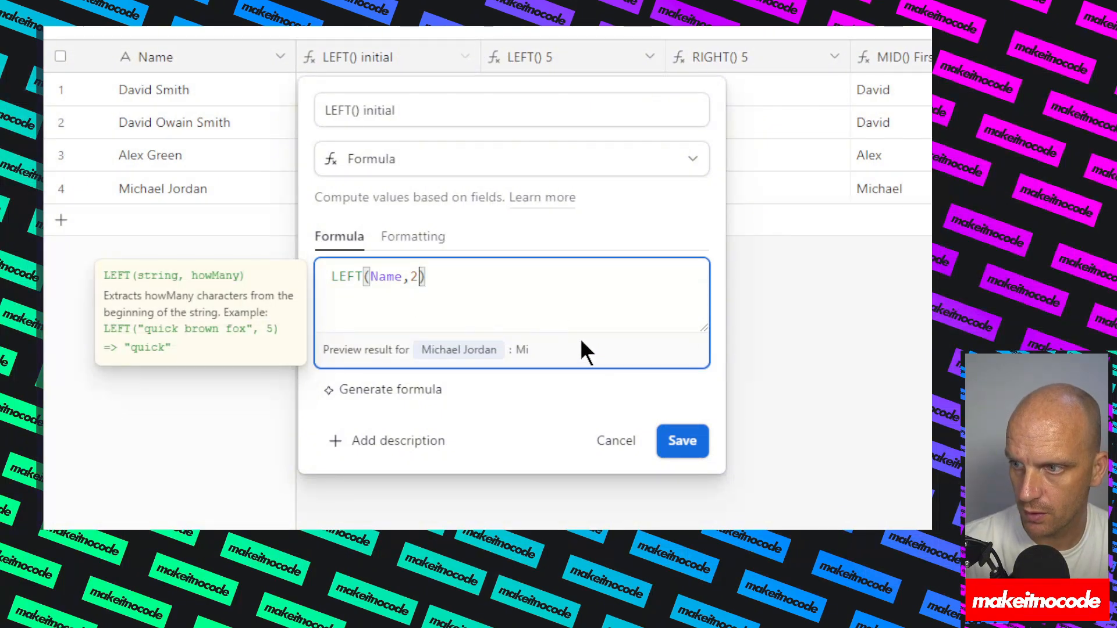
pyautogui.press('BackSpace')
pyautogui.write('3')
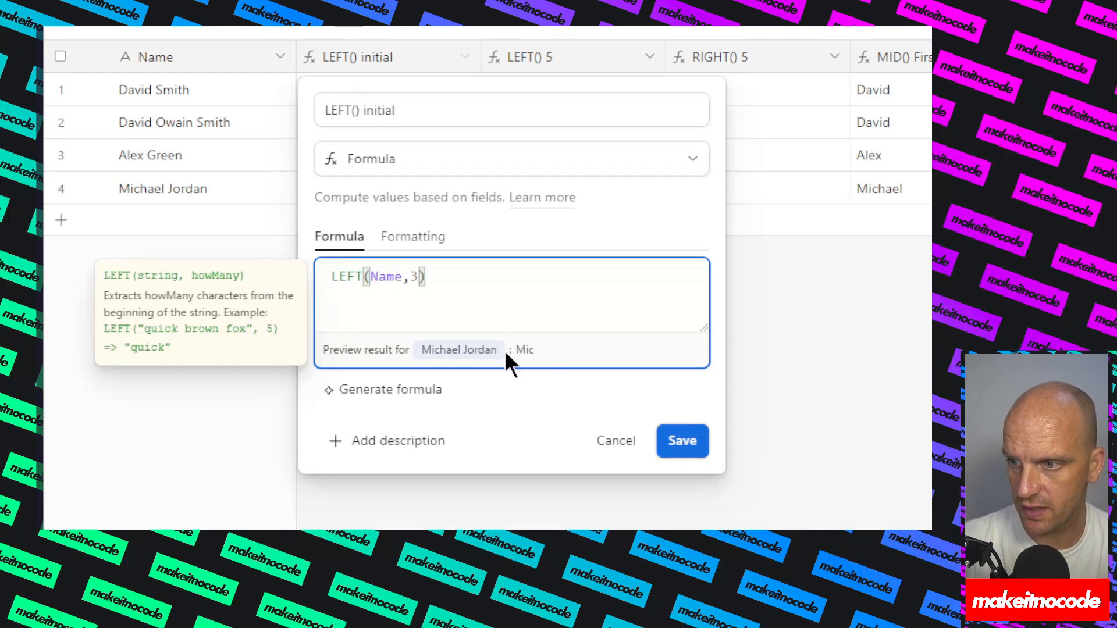
# Step: Preview the LEFT(Name,3) formula on the third record and the first record
pyautogui.click(465, 362)
pyautogui.scroll(-4, 464, 379)
pyautogui.click(474, 293)
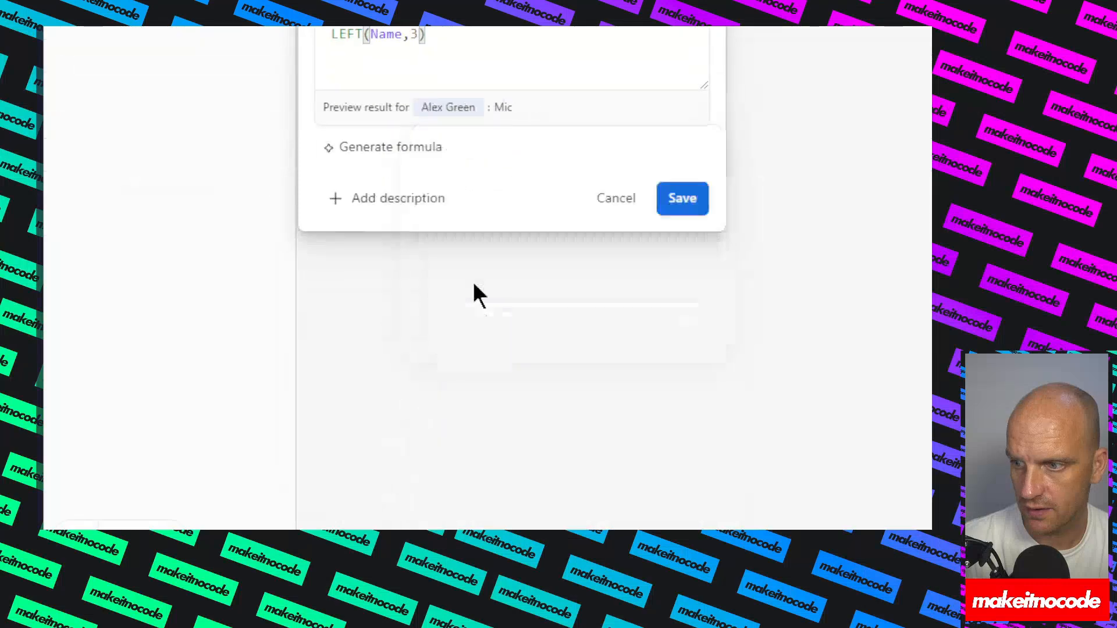
pyautogui.click(451, 109)
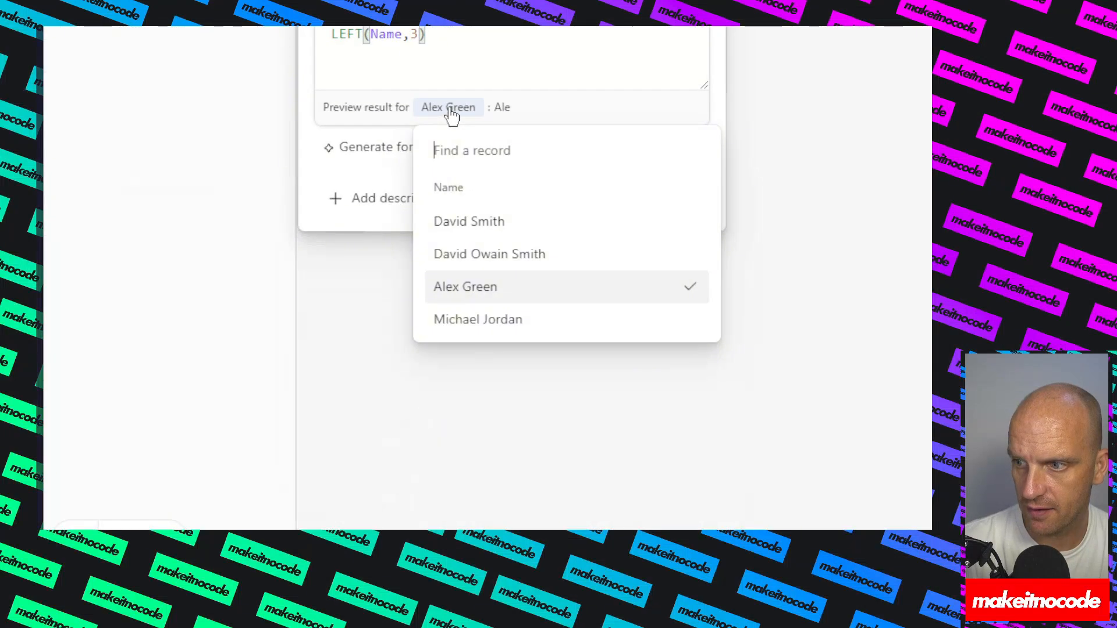
pyautogui.click(466, 227)
pyautogui.scroll(4, 439, 135)
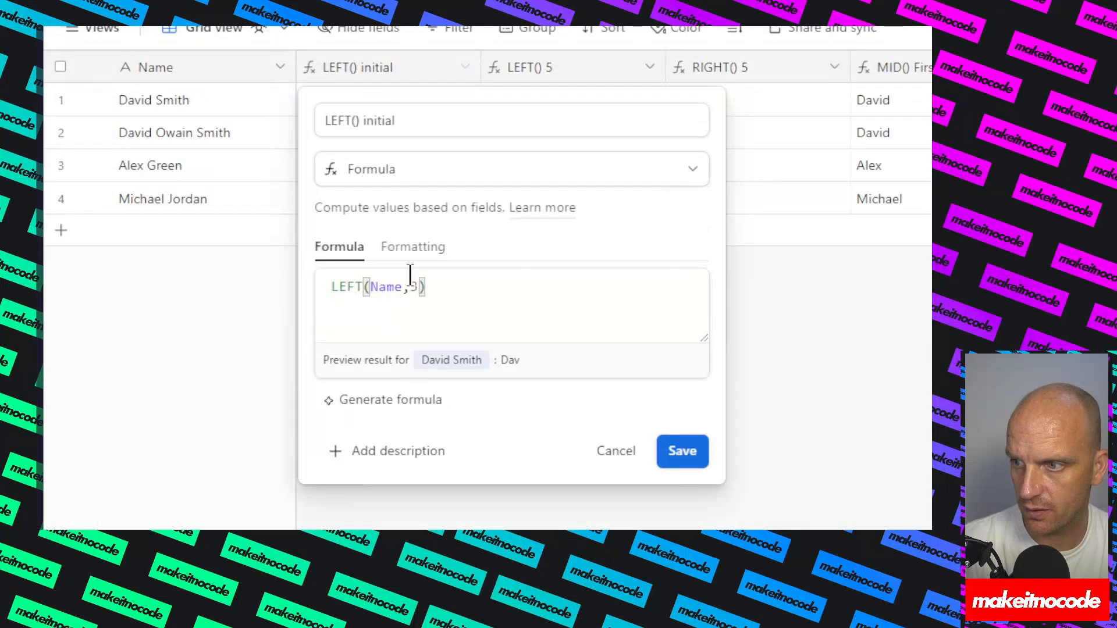
# Step: Set the LEFT() initial formula to LEFT(Name,1) and save the field
pyautogui.click(411, 283)
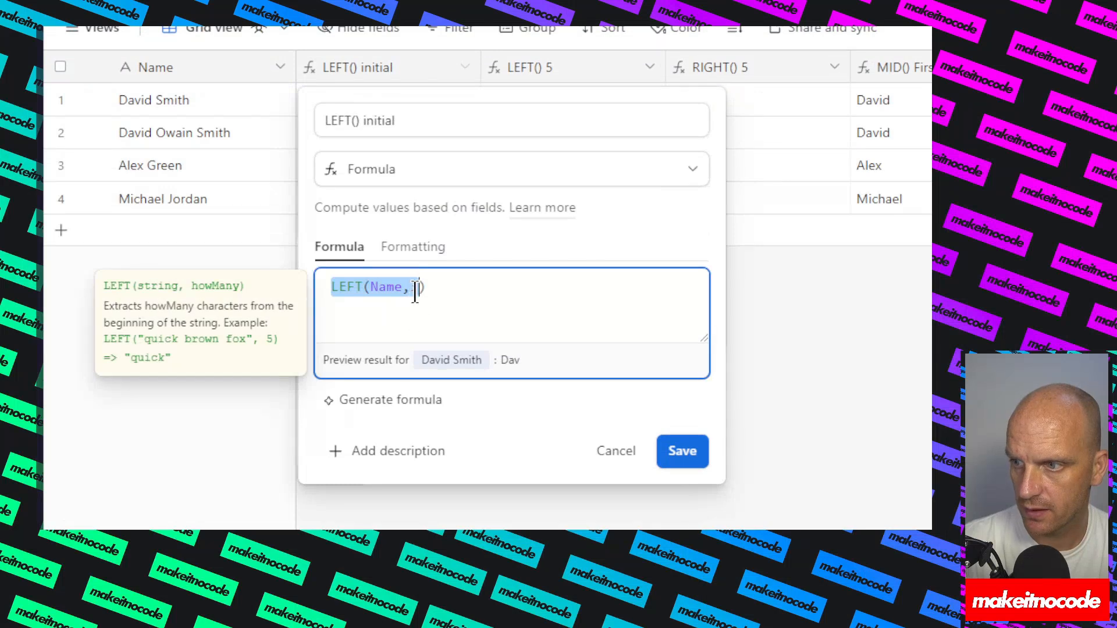
pyautogui.click(435, 319)
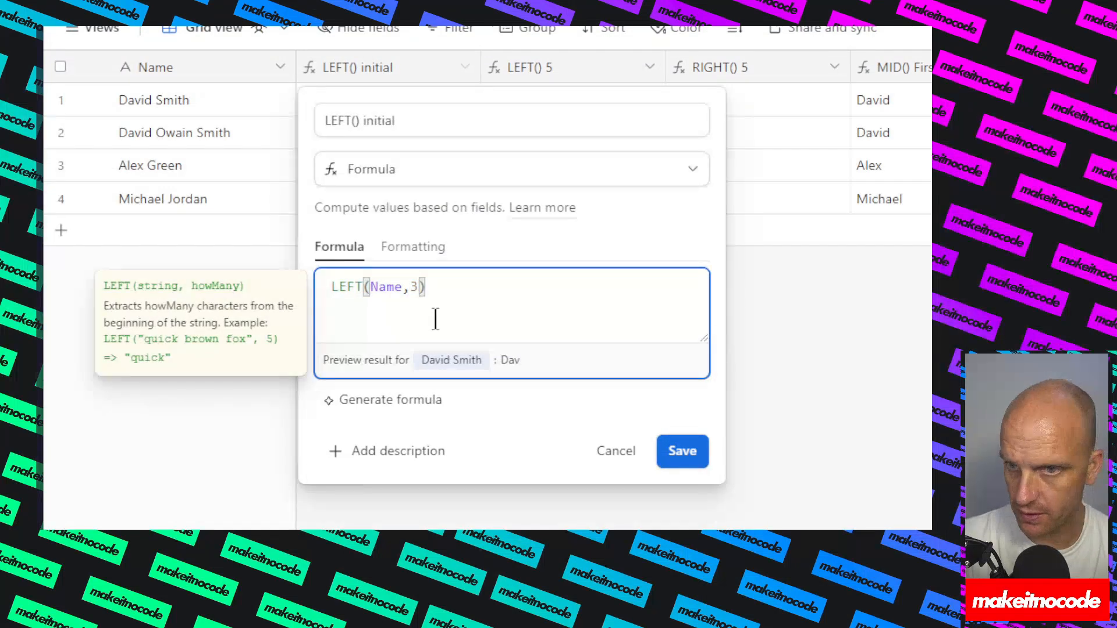
pyautogui.press('Left')
pyautogui.press('BackSpace')
pyautogui.write('1')
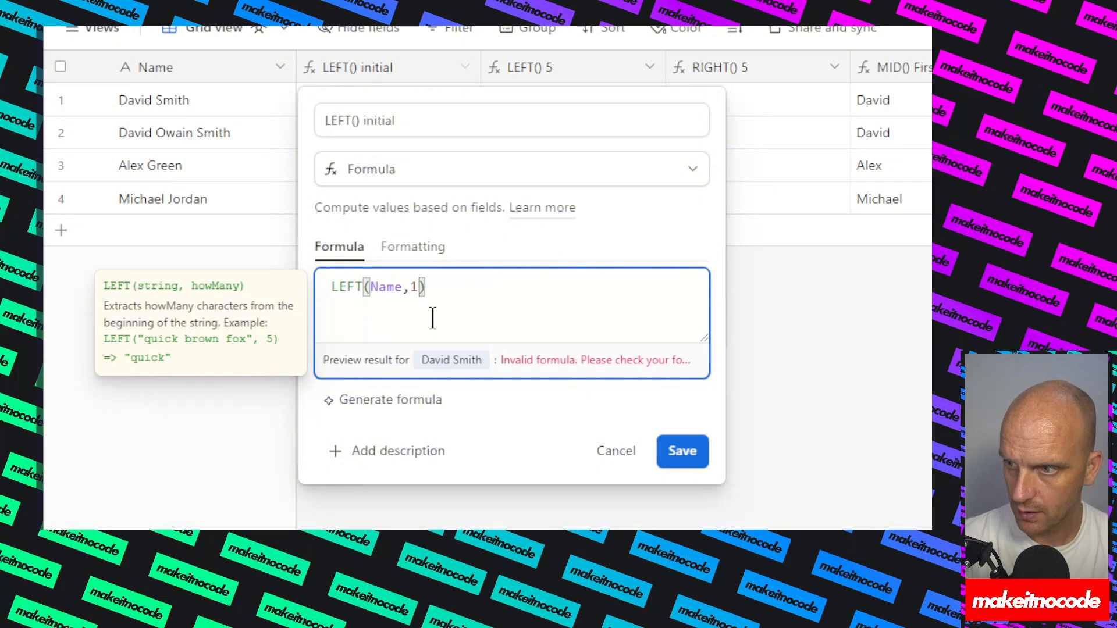
pyautogui.click(682, 451)
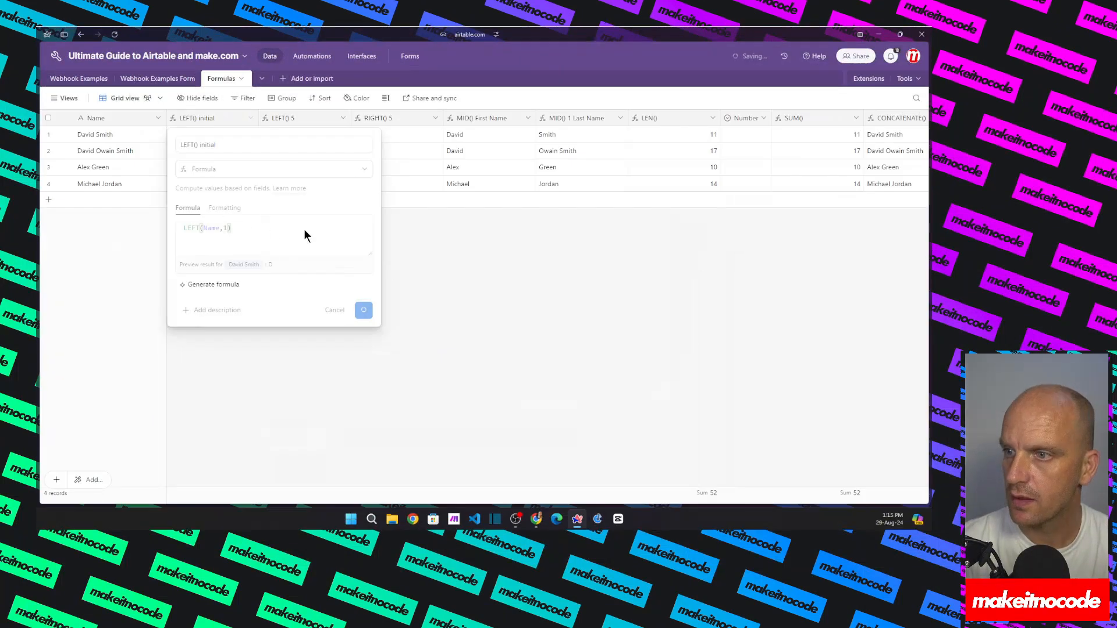
# Step: Review the formula and preview of the LEFT() 5 field, then save it as it is
pyautogui.click(299, 119)
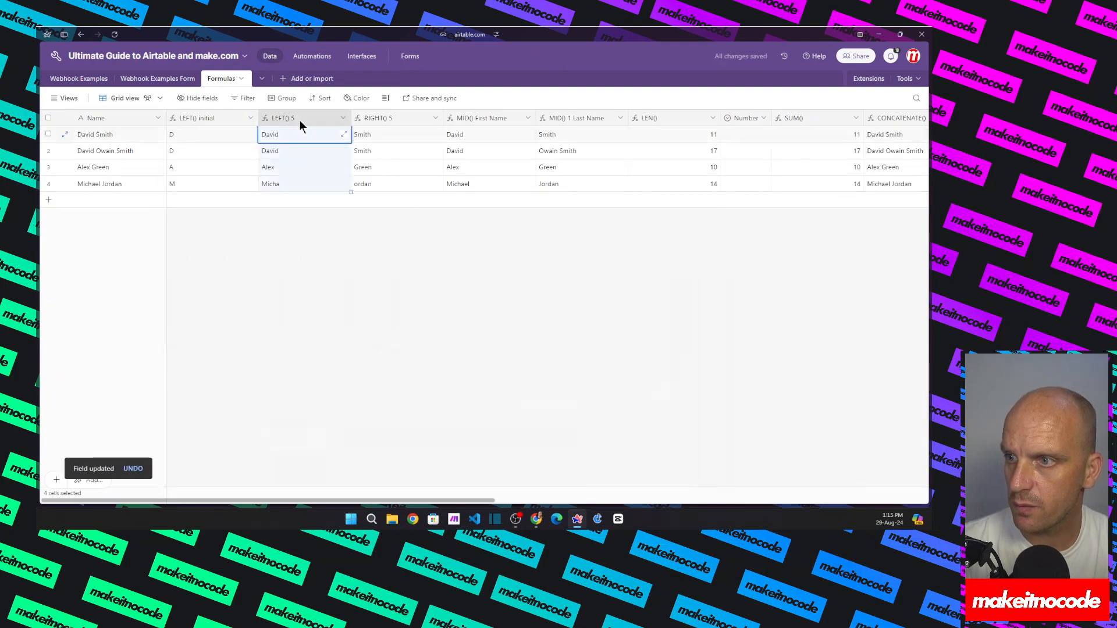
pyautogui.click(343, 119)
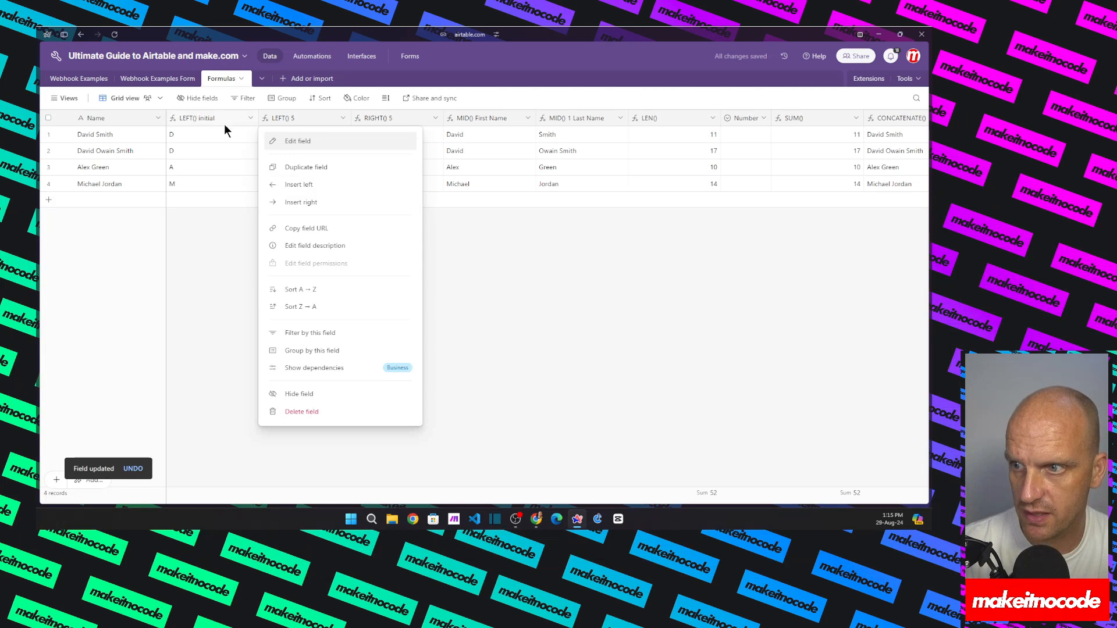
pyautogui.click(298, 142)
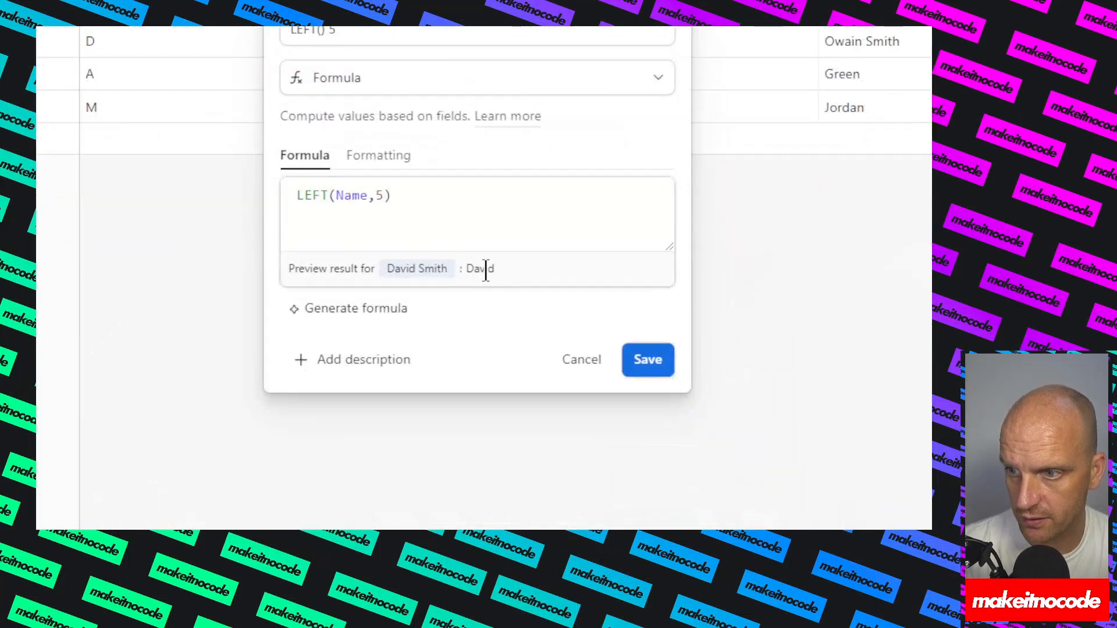
pyautogui.click(652, 367)
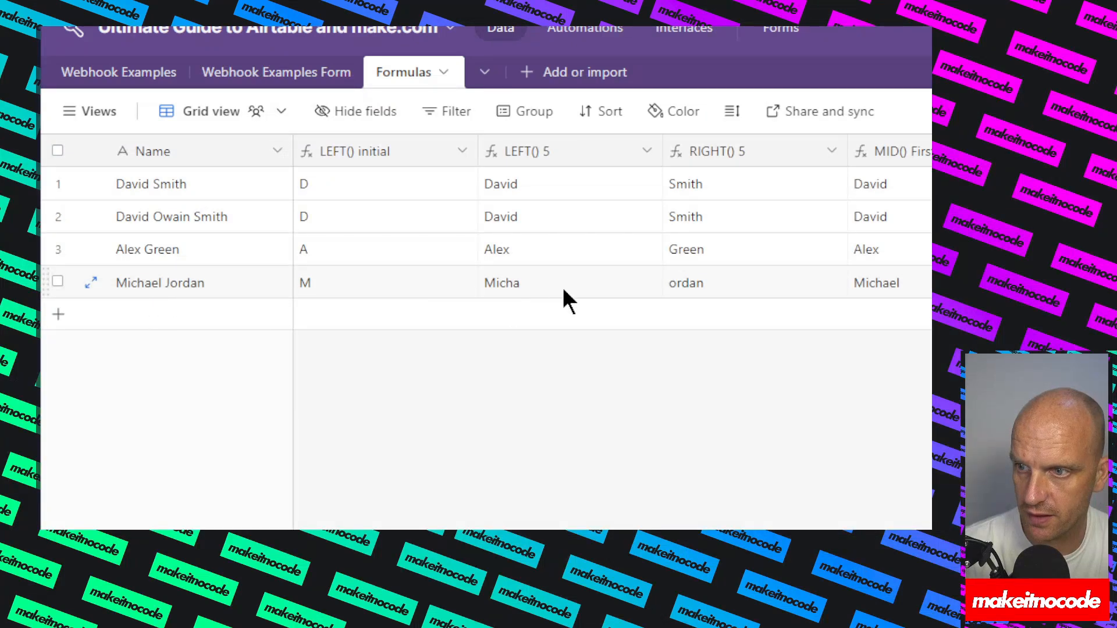
# Step: Review the formula and preview of the RIGHT() 5 field, then close its settings
pyautogui.click(768, 149)
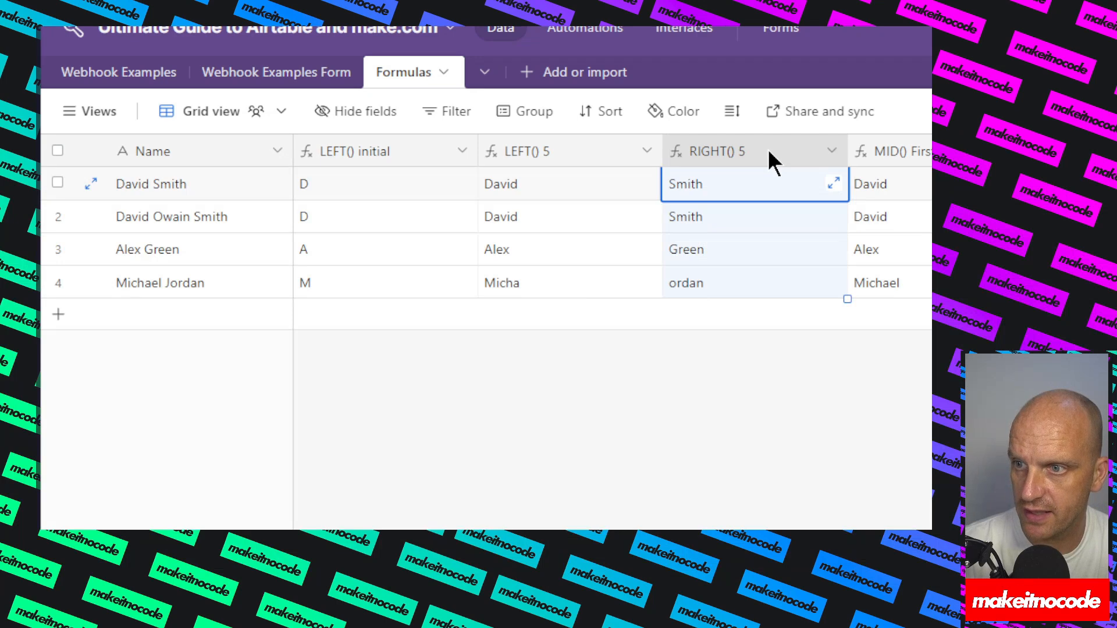
pyautogui.doubleClick(768, 149)
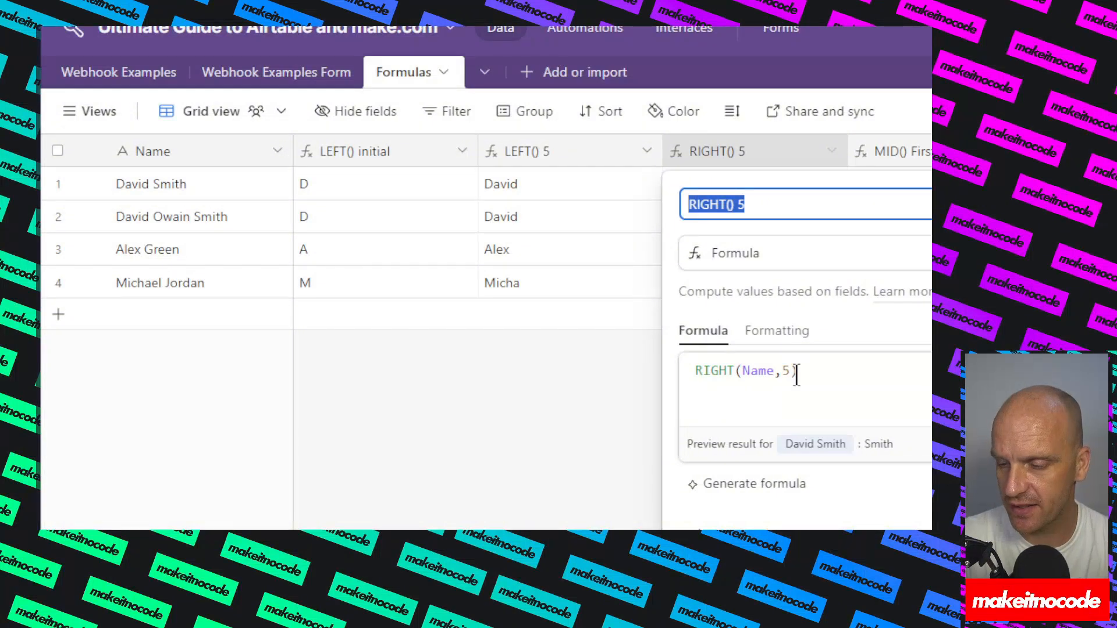
pyautogui.click(486, 278)
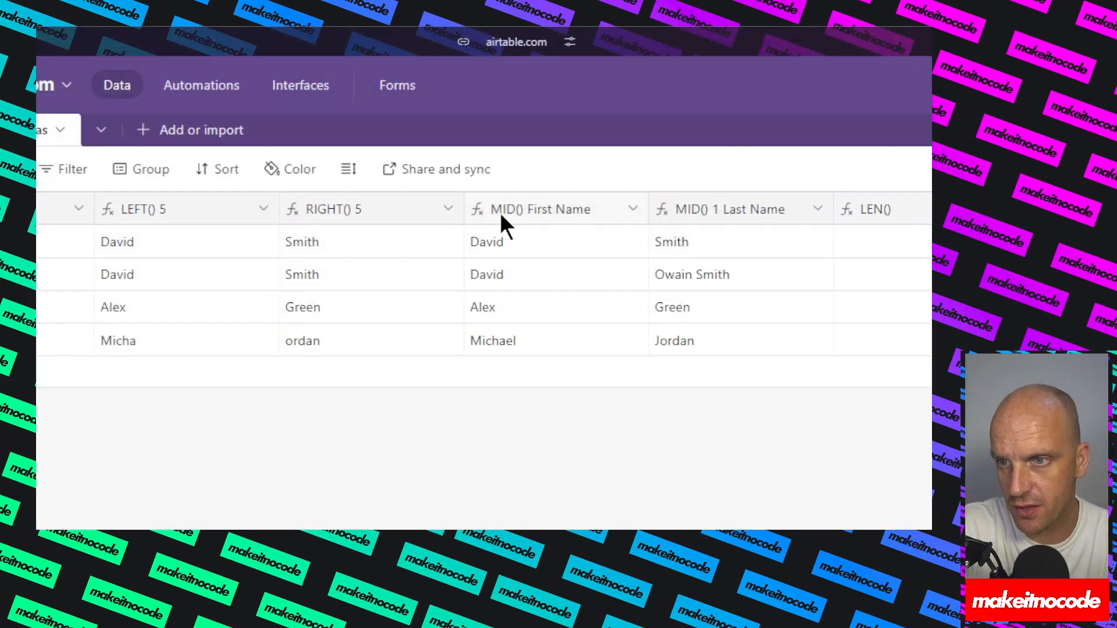
# Step: Examine the Name and FIND arguments in the MID() First Name field's formula, then save it as it is
pyautogui.click(632, 210)
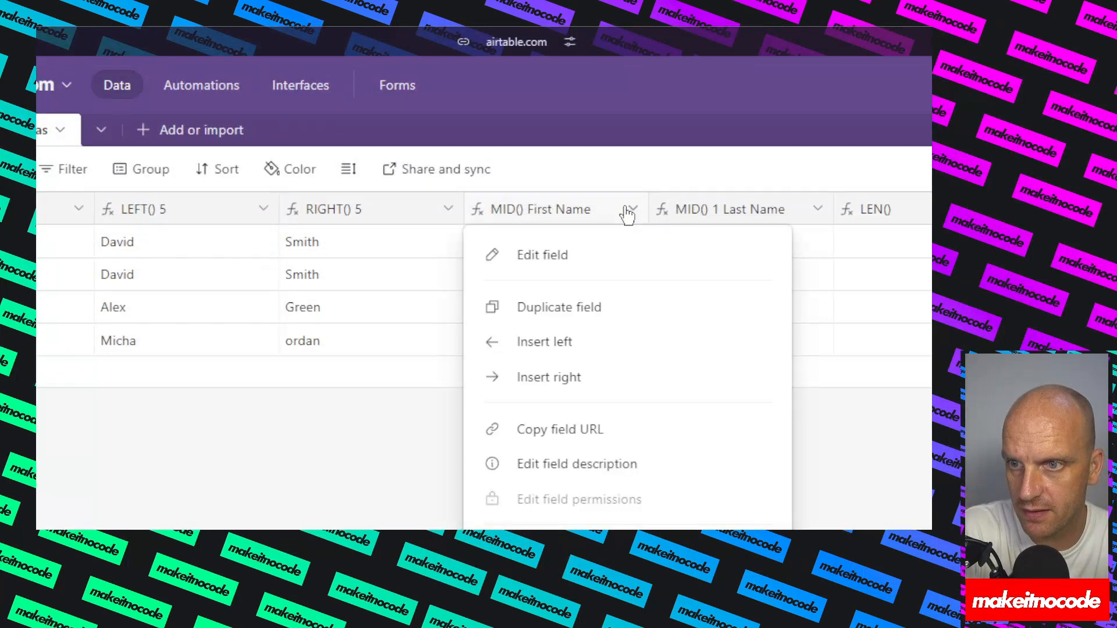
pyautogui.click(563, 262)
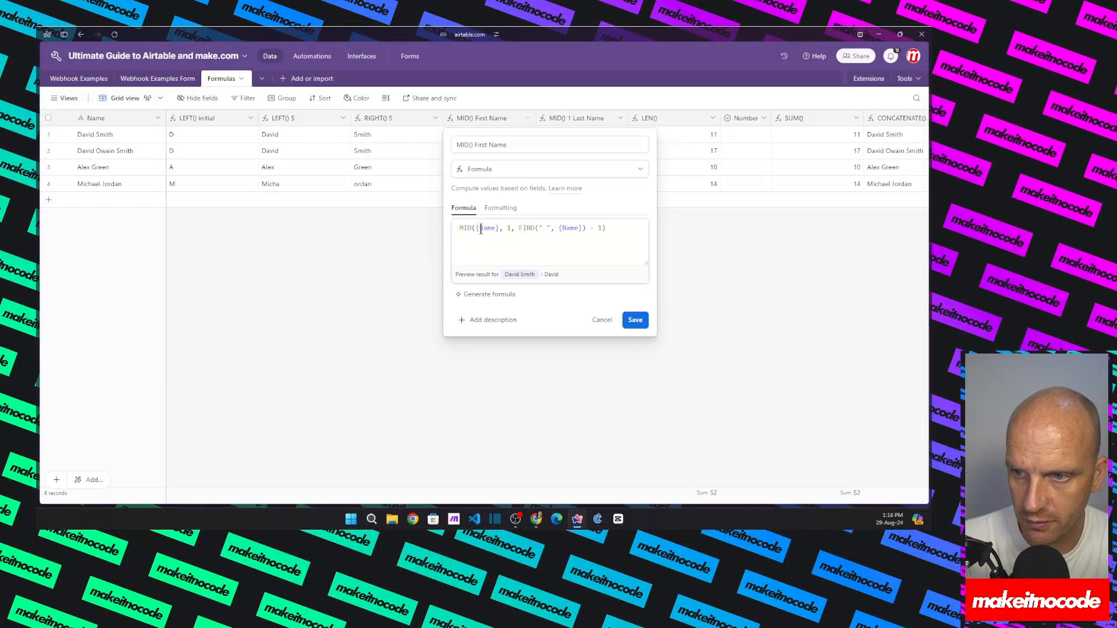
pyautogui.click(475, 230)
pyautogui.doubleClick(485, 230)
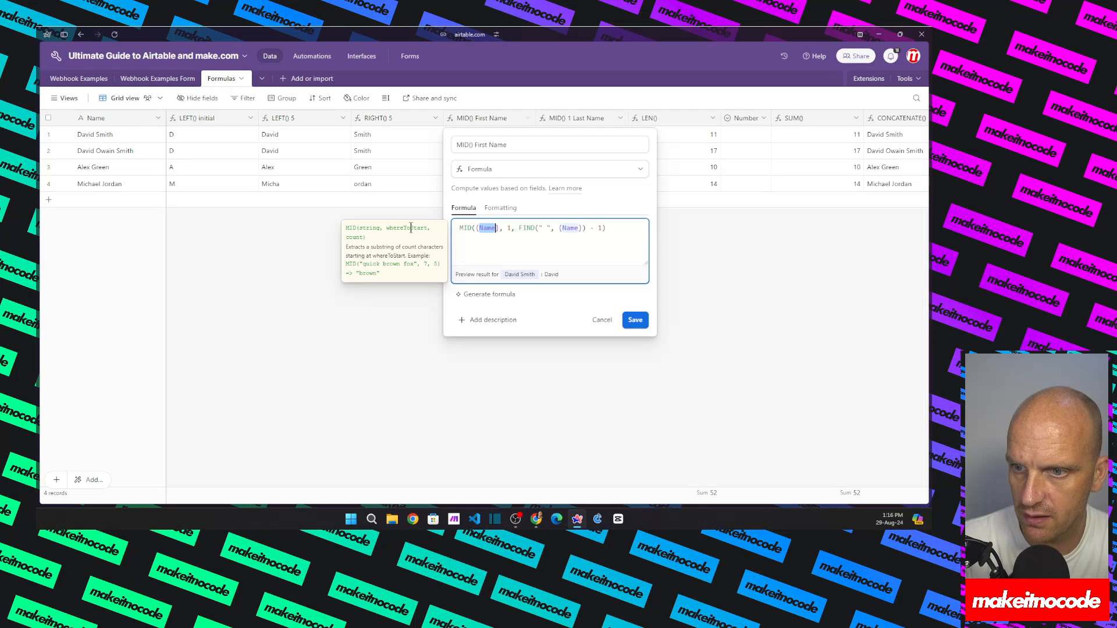
pyautogui.doubleClick(542, 229)
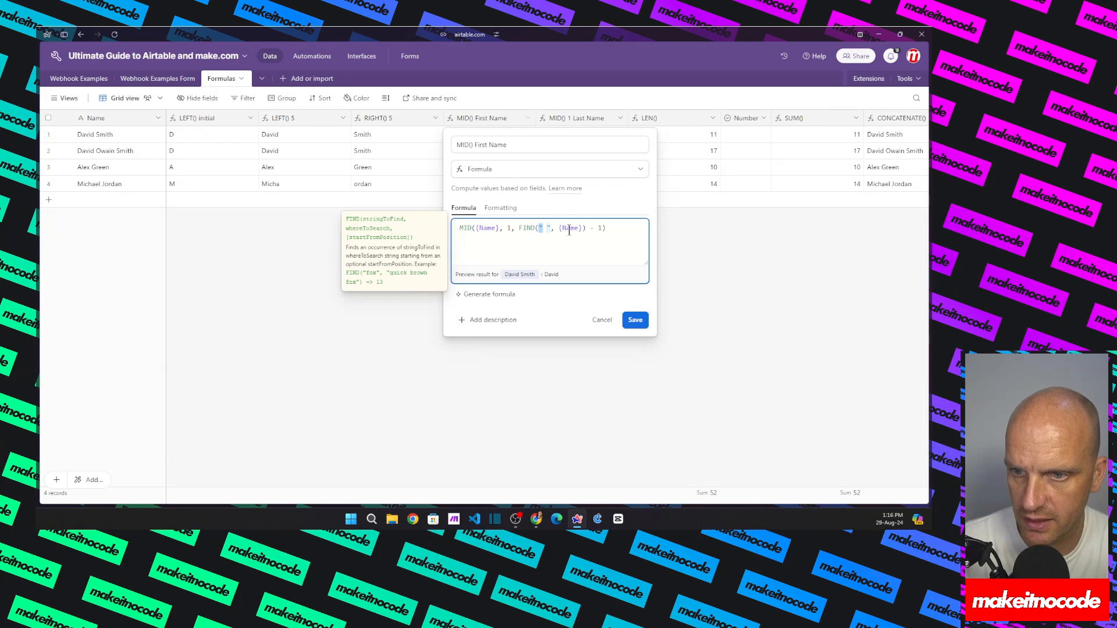
pyautogui.click(637, 321)
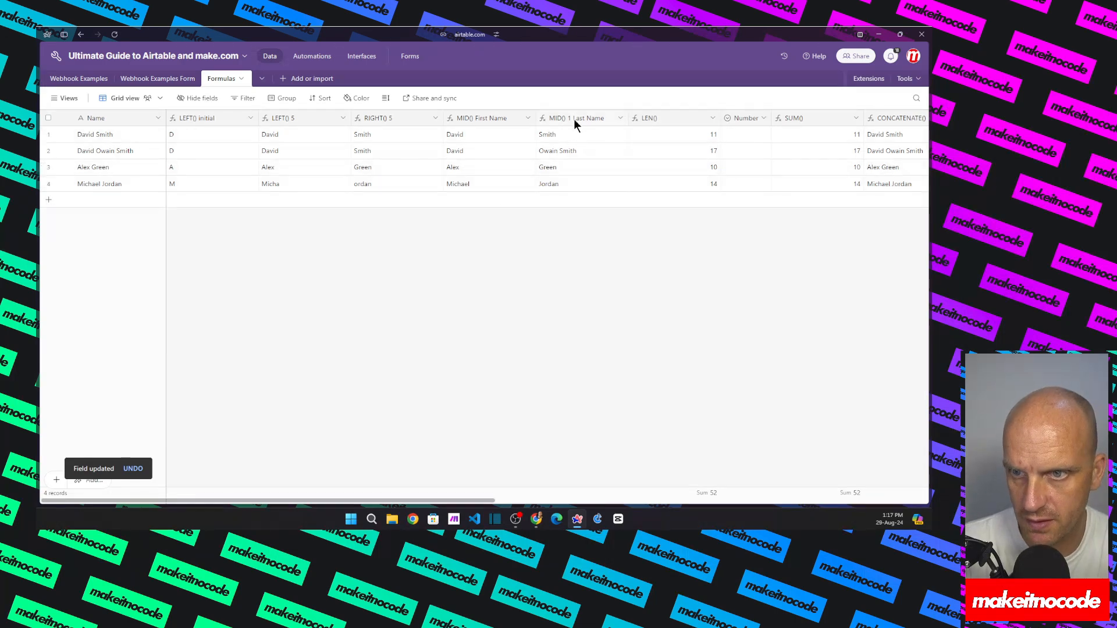
# Step: Review the formula and preview of the MID() 1 Last Name field, then save it as it is
pyautogui.click(620, 118)
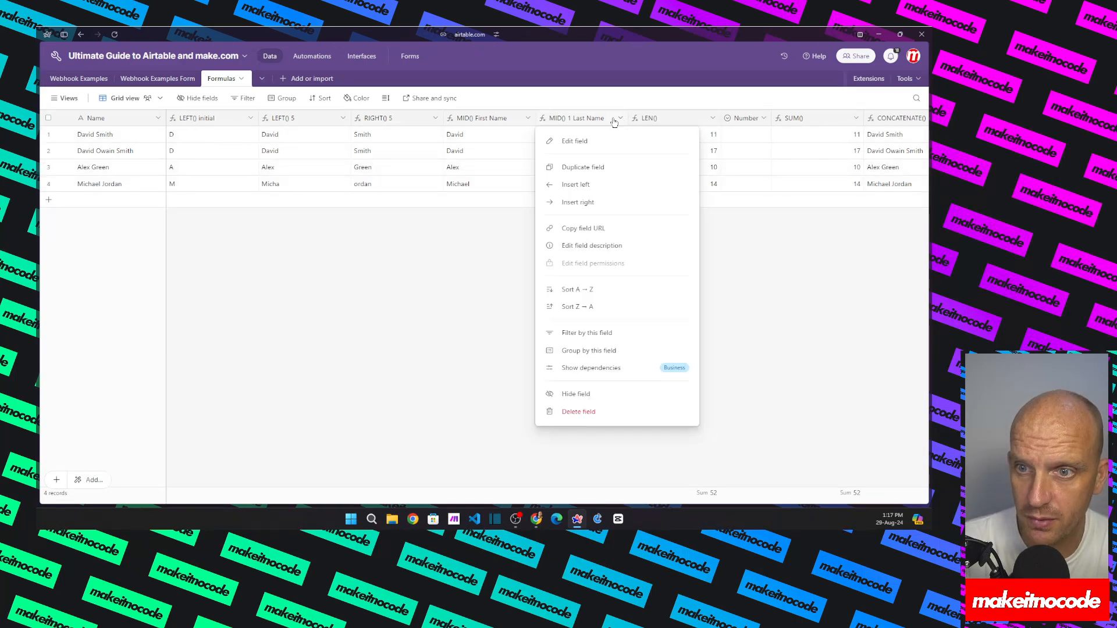
pyautogui.click(585, 141)
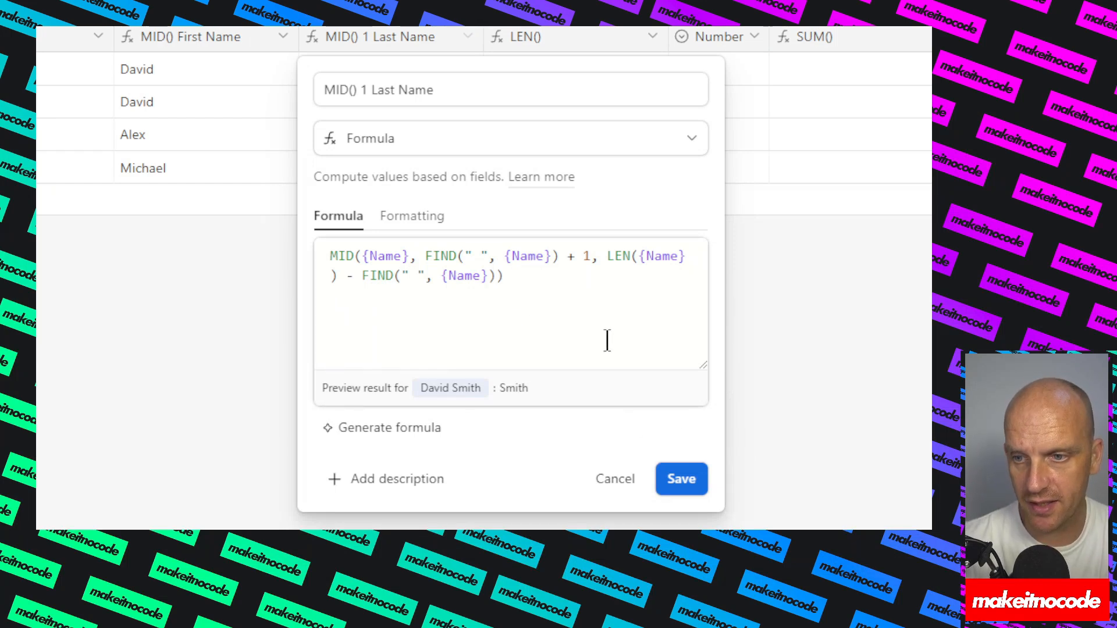
pyautogui.click(687, 482)
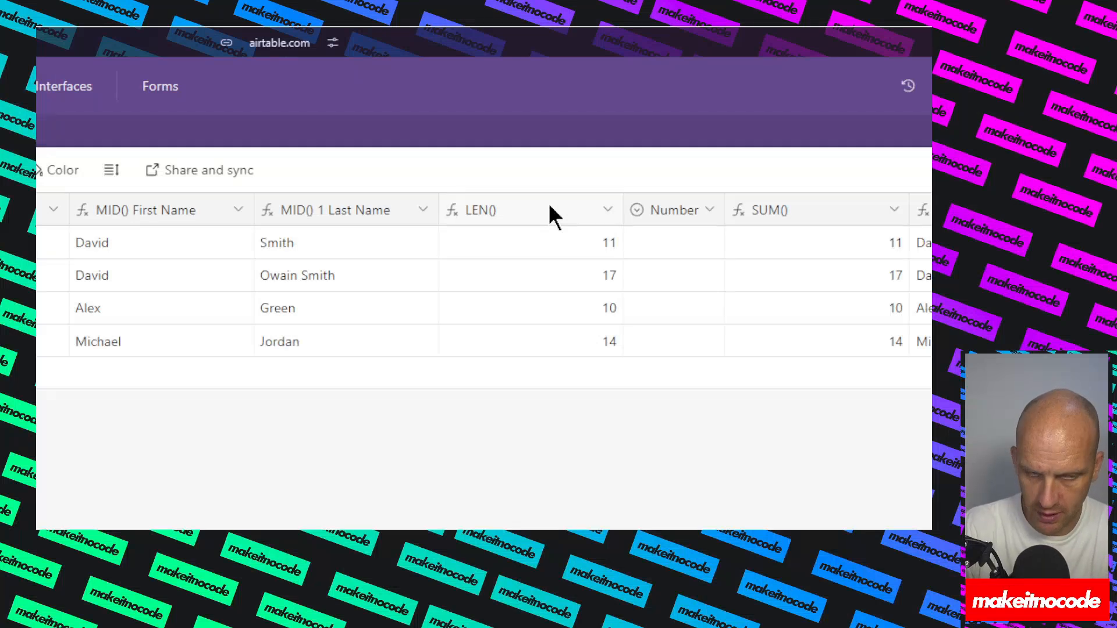
# Step: Review the LEN() field's formula, preview it for the fourth record, and save the field as it is
pyautogui.click(606, 210)
pyautogui.click(511, 254)
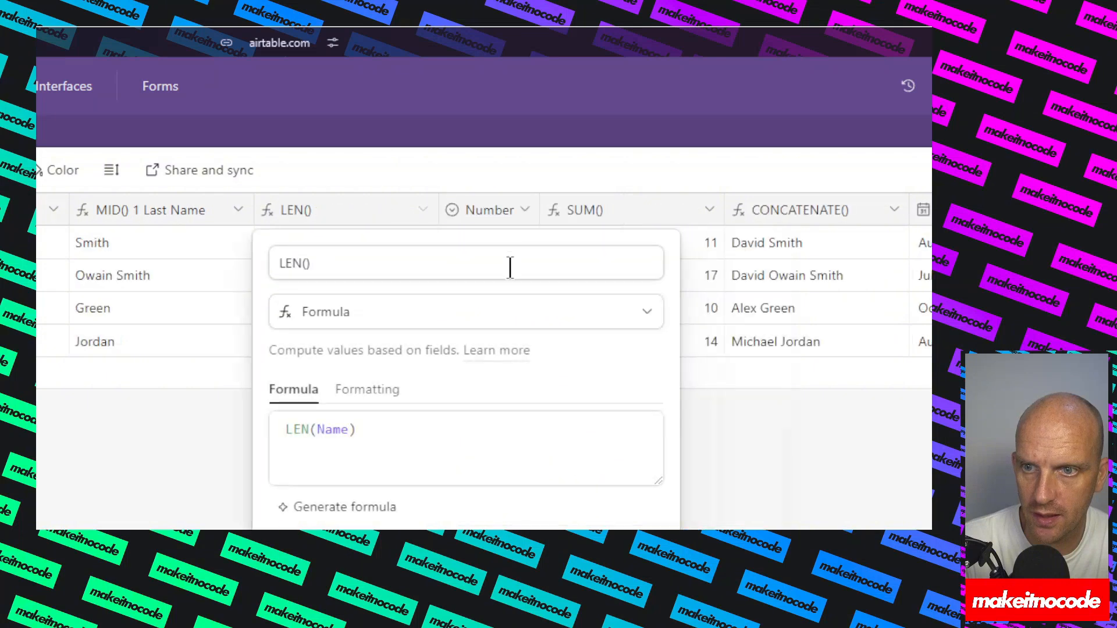
pyautogui.click(291, 430)
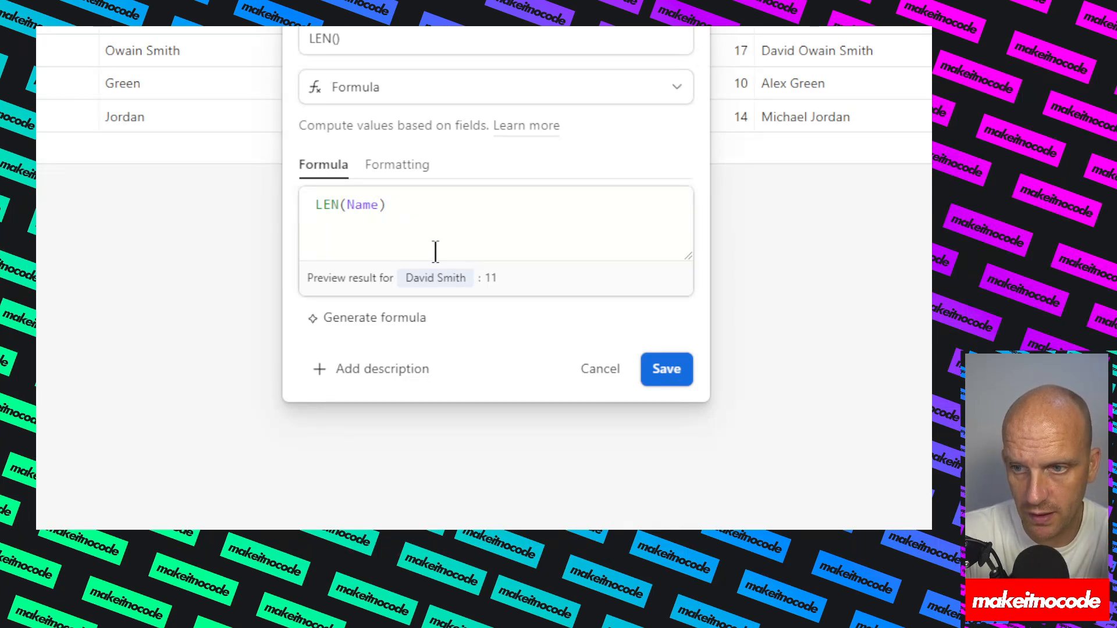
pyautogui.click(452, 284)
pyautogui.scroll(-4, 481, 373)
pyautogui.click(483, 270)
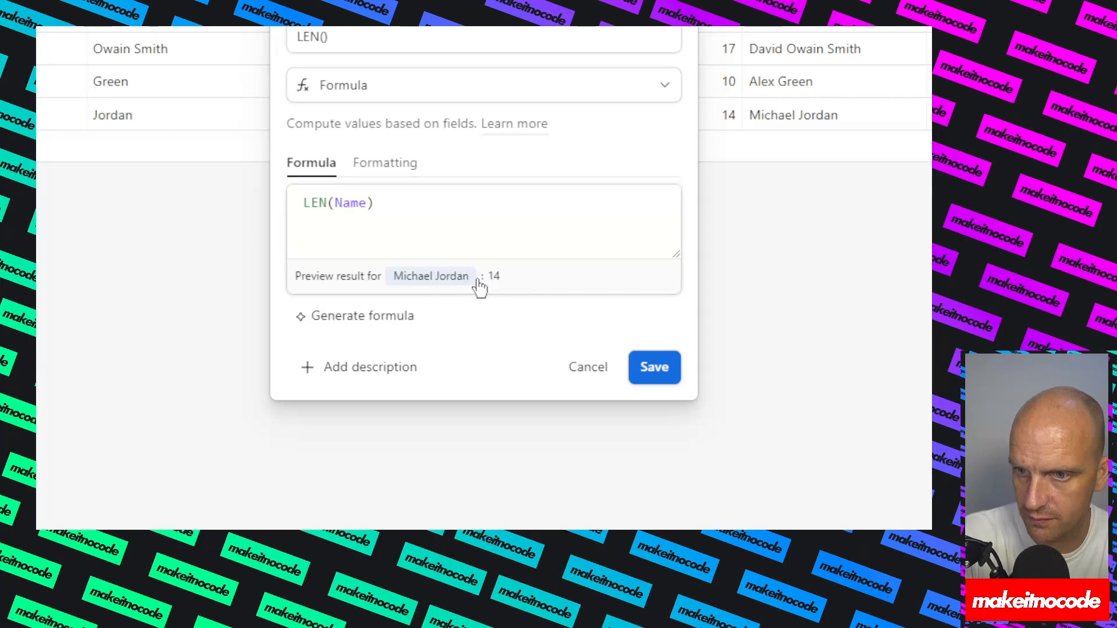
pyautogui.click(657, 371)
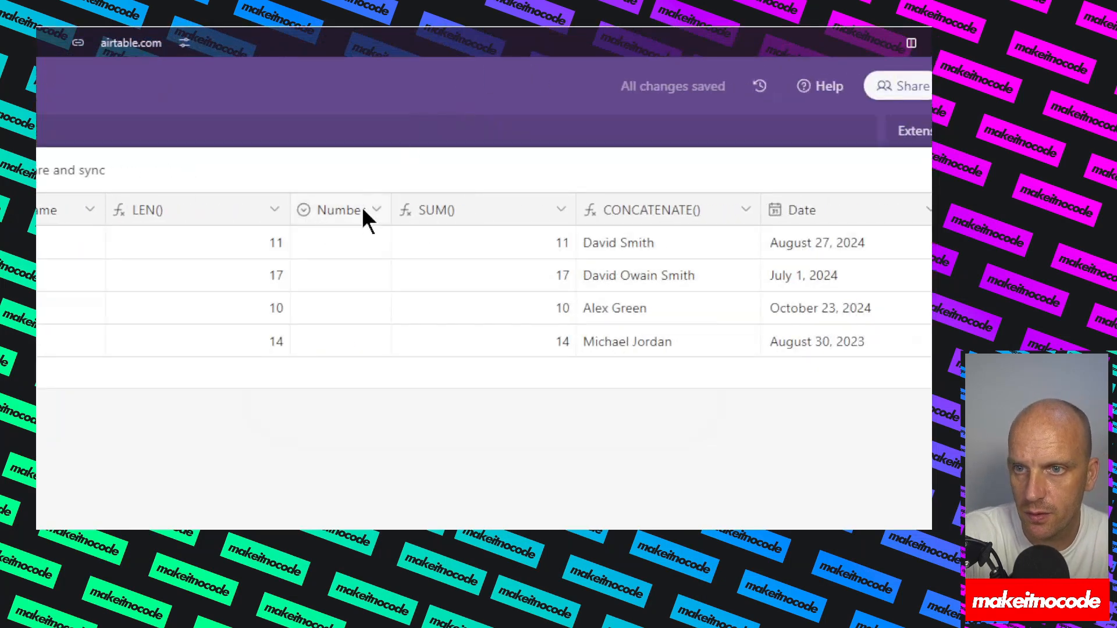
# Step: Look through the single select options of the Number field, then close its settings
pyautogui.click(375, 211)
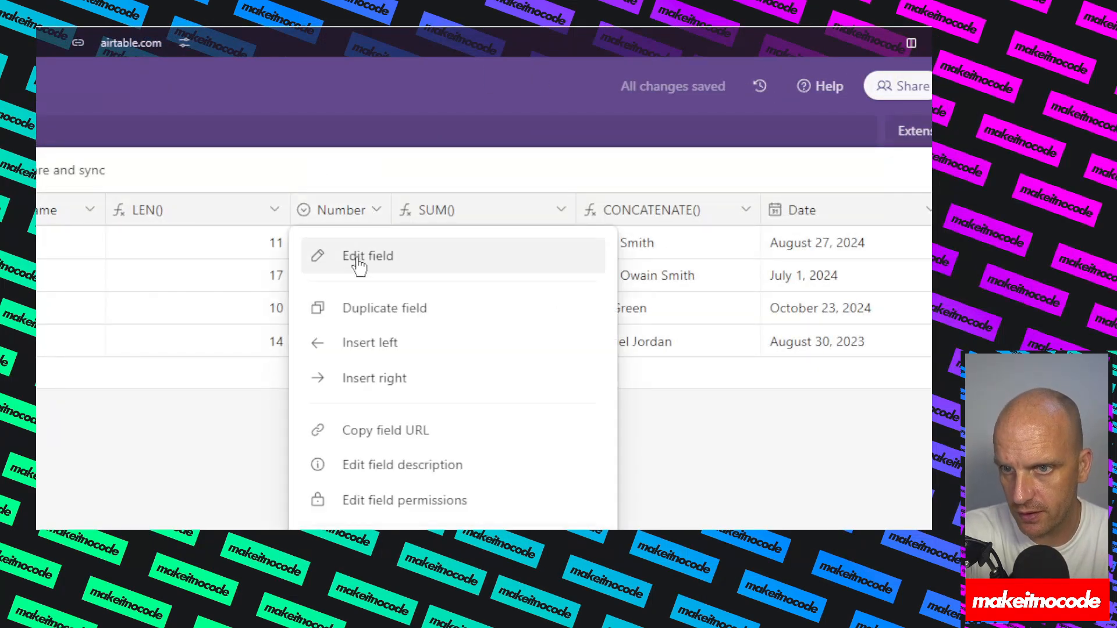
pyautogui.click(359, 258)
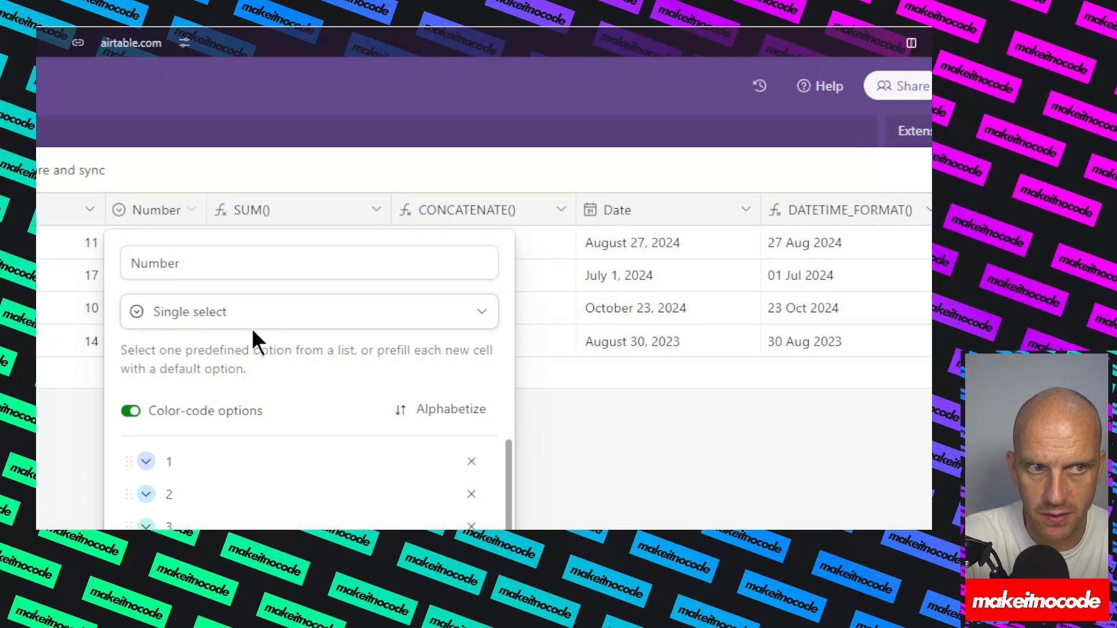
pyautogui.click(193, 461)
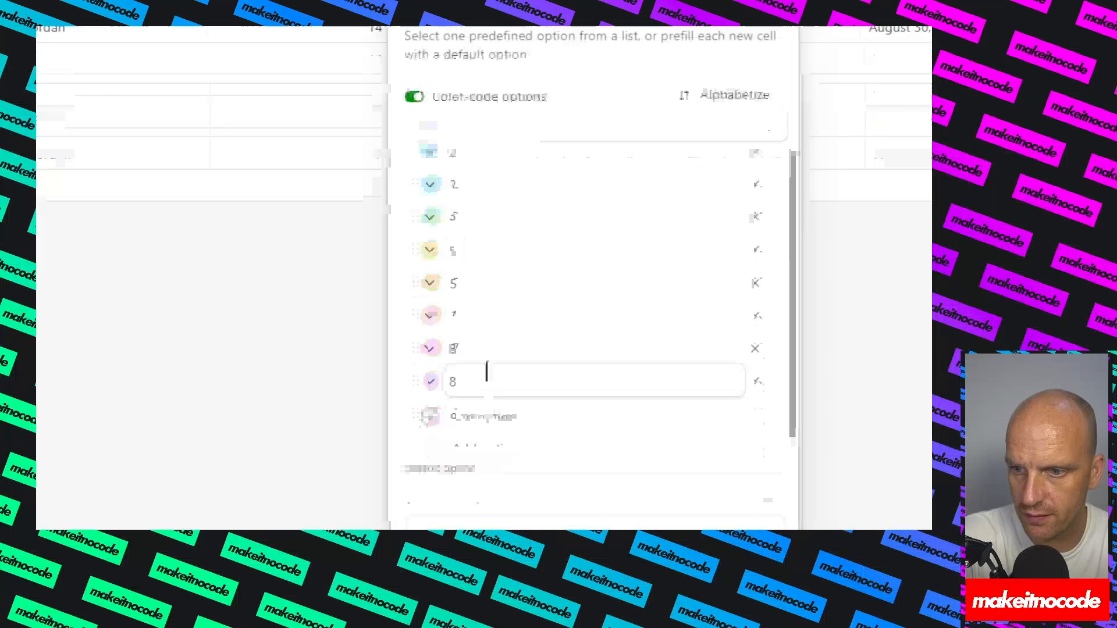
pyautogui.click(533, 367)
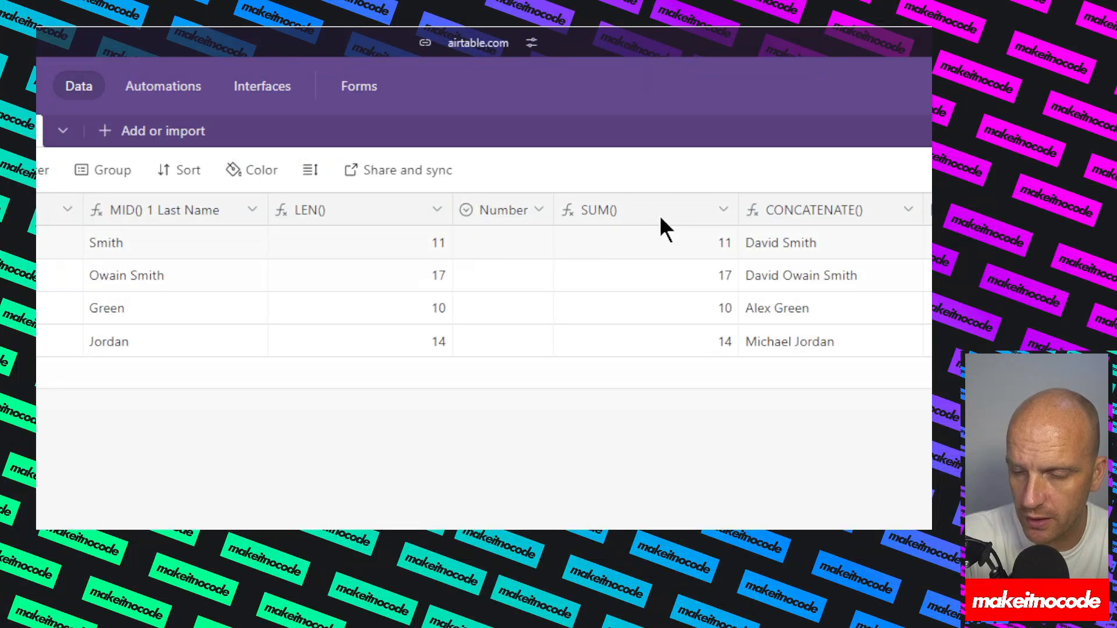
# Step: Review the SUM() field's formula, save it as it is, and point out the LEN() and SUM() columns
pyautogui.click(724, 210)
pyautogui.click(643, 257)
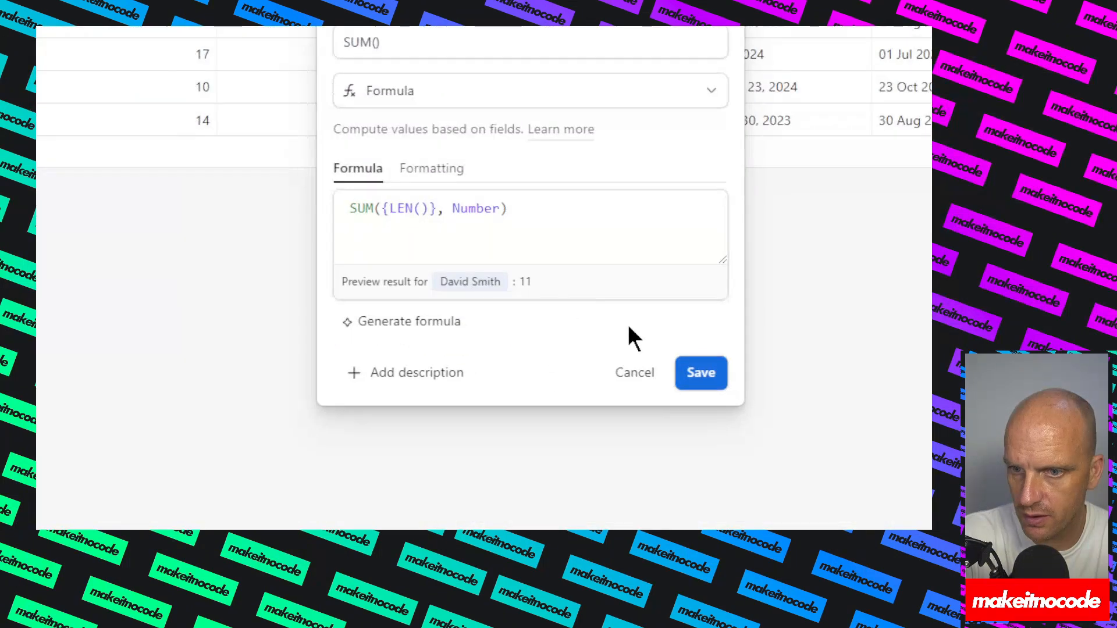
pyautogui.click(698, 371)
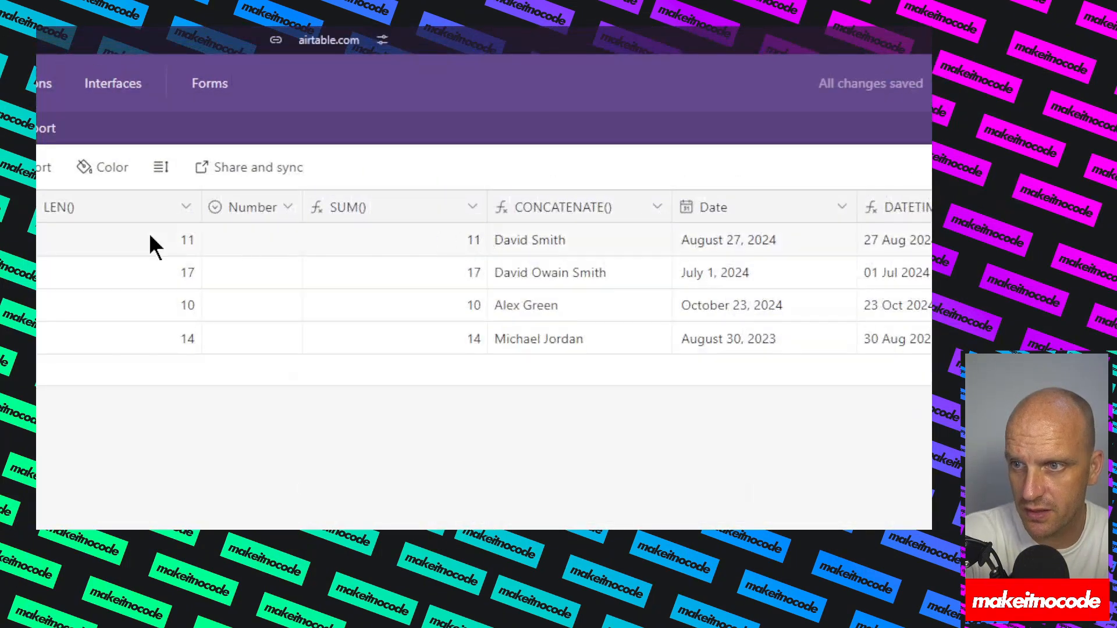
pyautogui.click(131, 205)
pyautogui.click(451, 204)
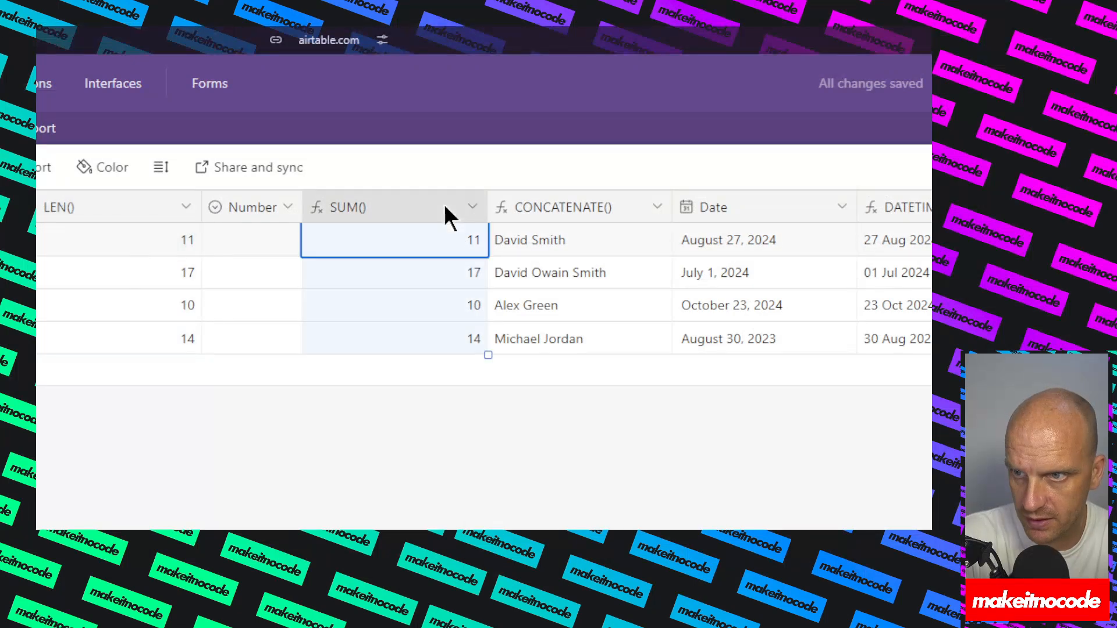
# Step: Set the Number field of the first record to 3
pyautogui.click(239, 240)
pyautogui.click(242, 241)
pyautogui.click(227, 429)
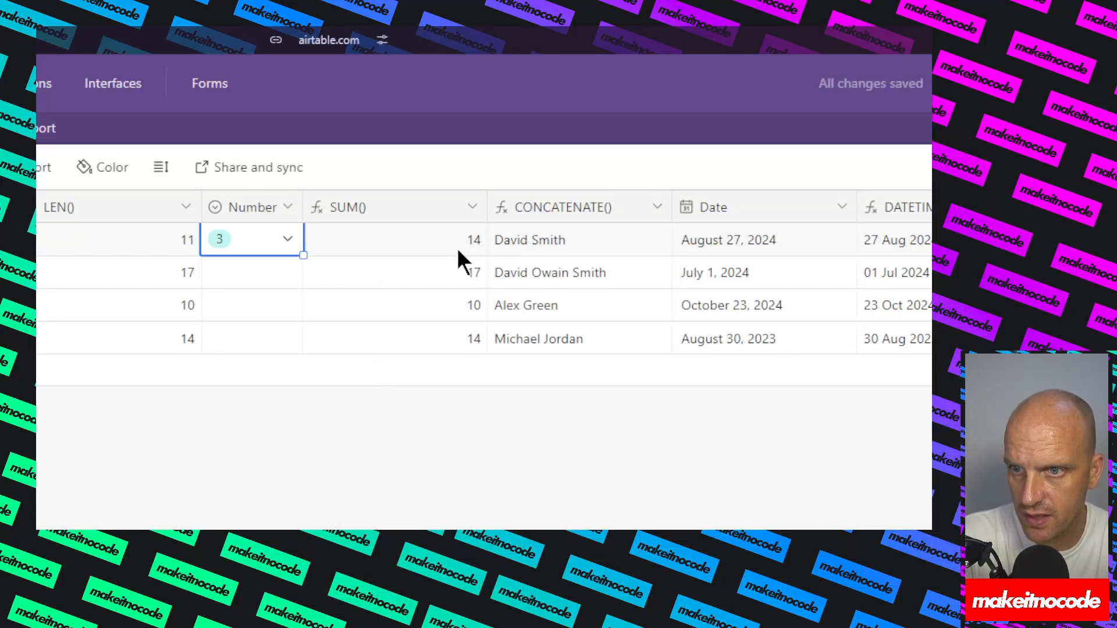
# Step: Try 8 as the second record's Number value and replace it with 5
pyautogui.click(273, 278)
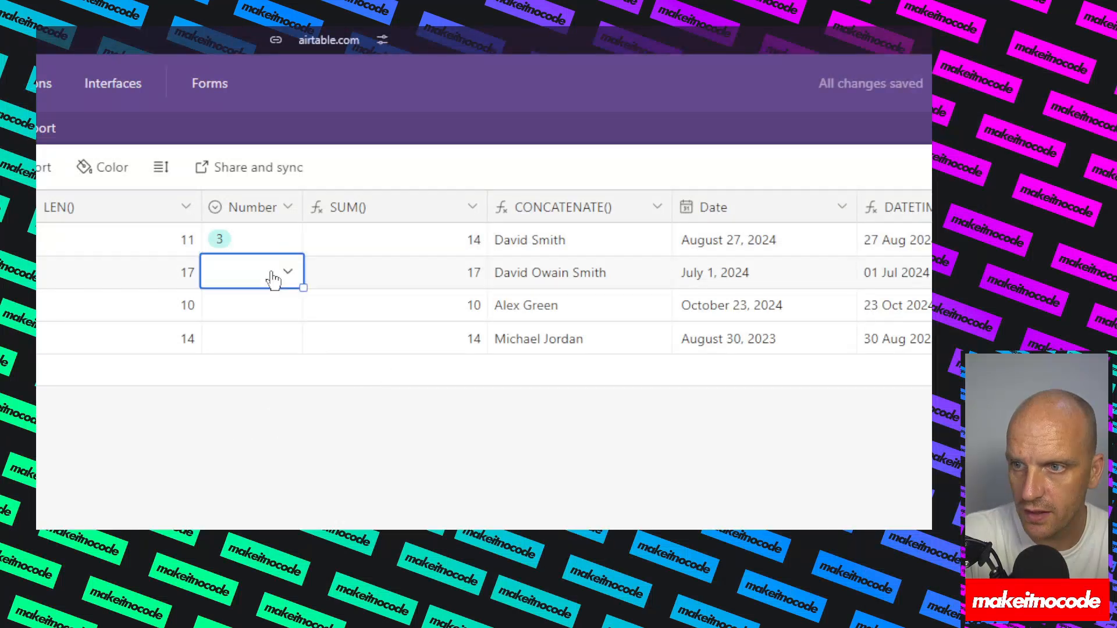
pyautogui.click(272, 278)
pyautogui.scroll(-3, 254, 478)
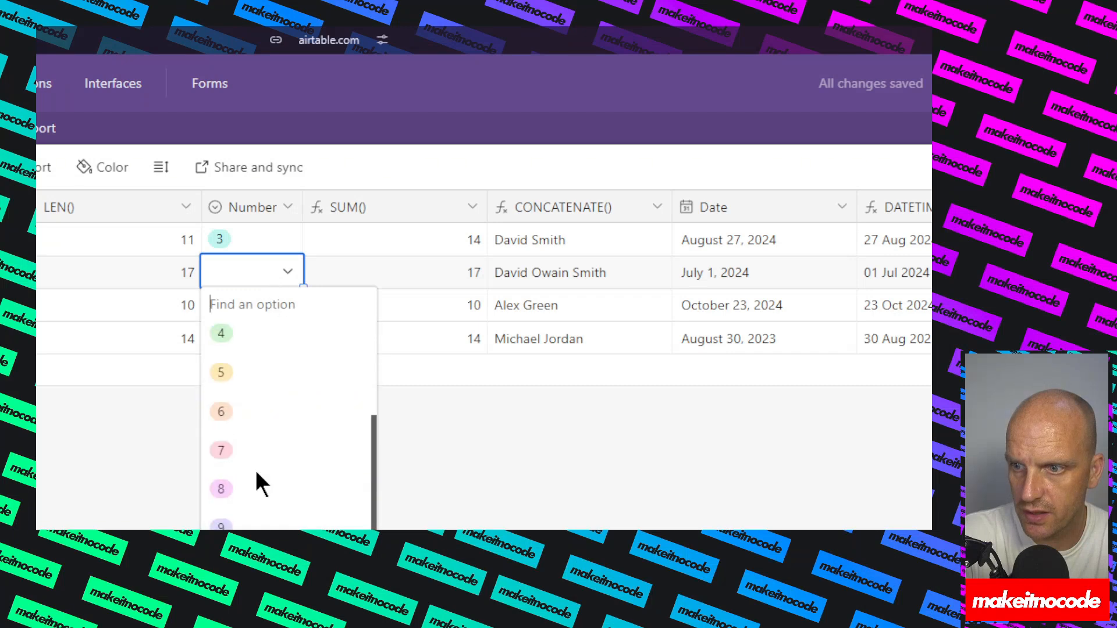
pyautogui.click(228, 490)
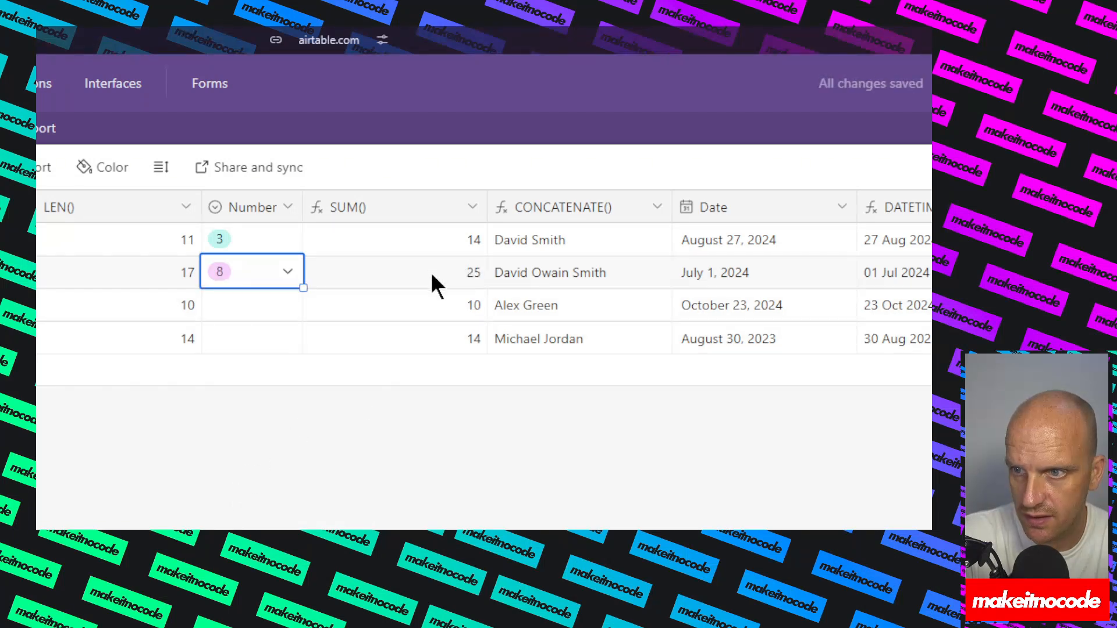
pyautogui.click(285, 272)
pyautogui.click(243, 420)
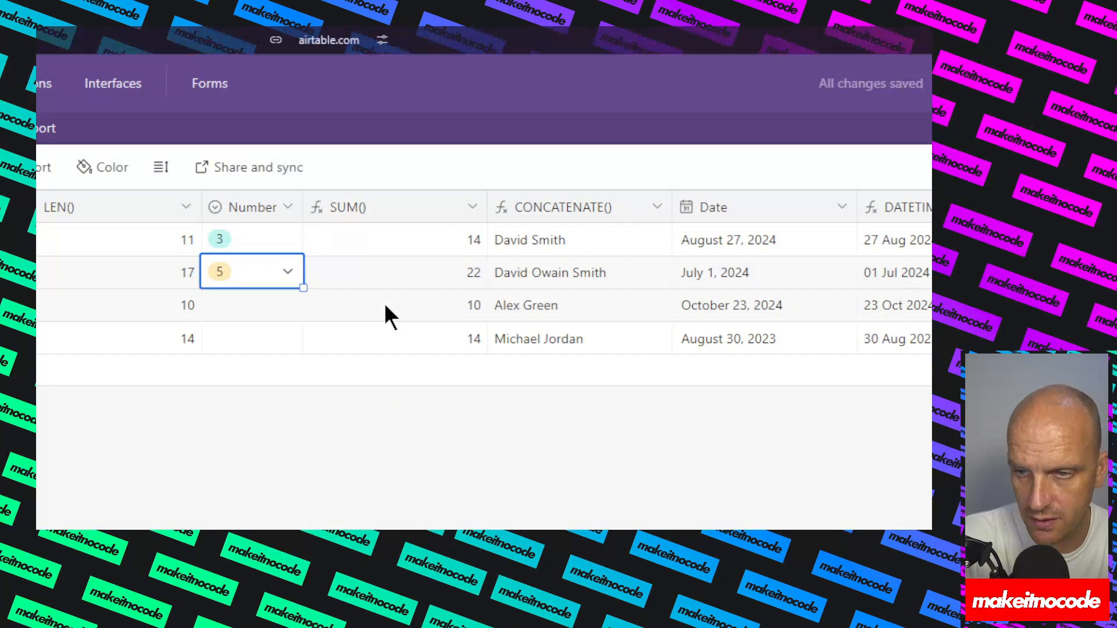
# Step: Set the Number field to 1 for the third record and to 5 for the fourth
pyautogui.click(255, 308)
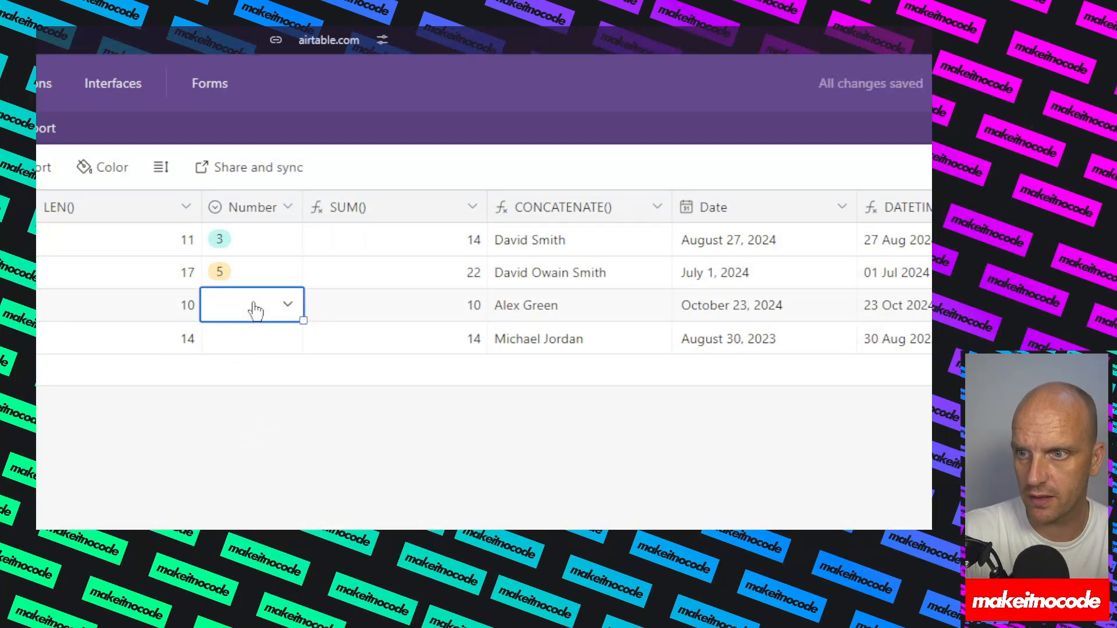
pyautogui.click(255, 308)
pyautogui.click(259, 419)
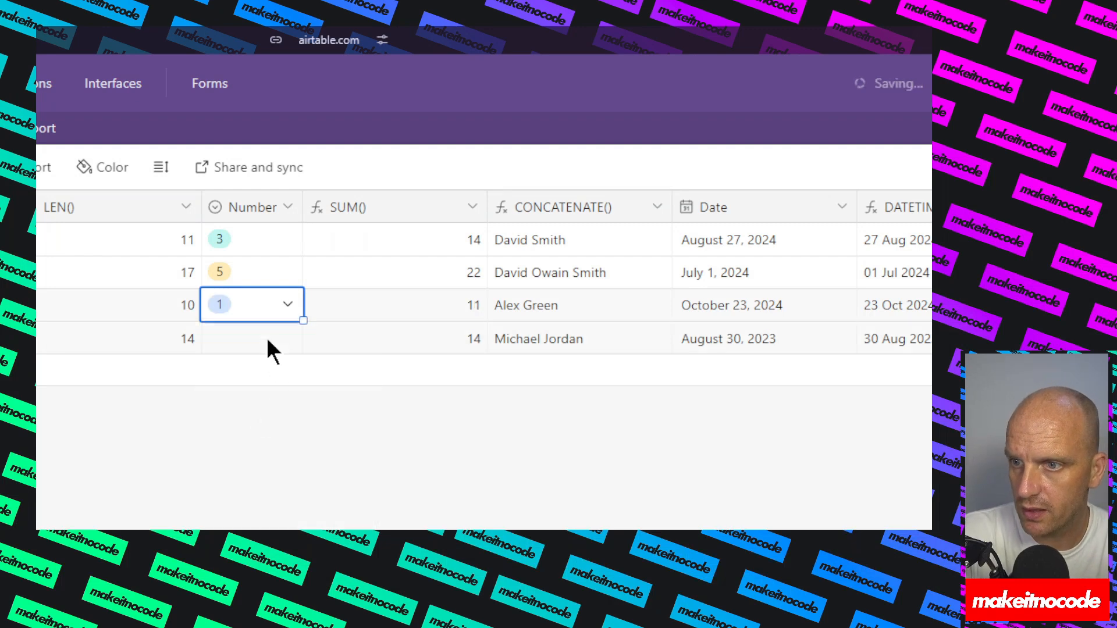
pyautogui.click(268, 341)
pyautogui.click(266, 350)
pyautogui.click(484, 295)
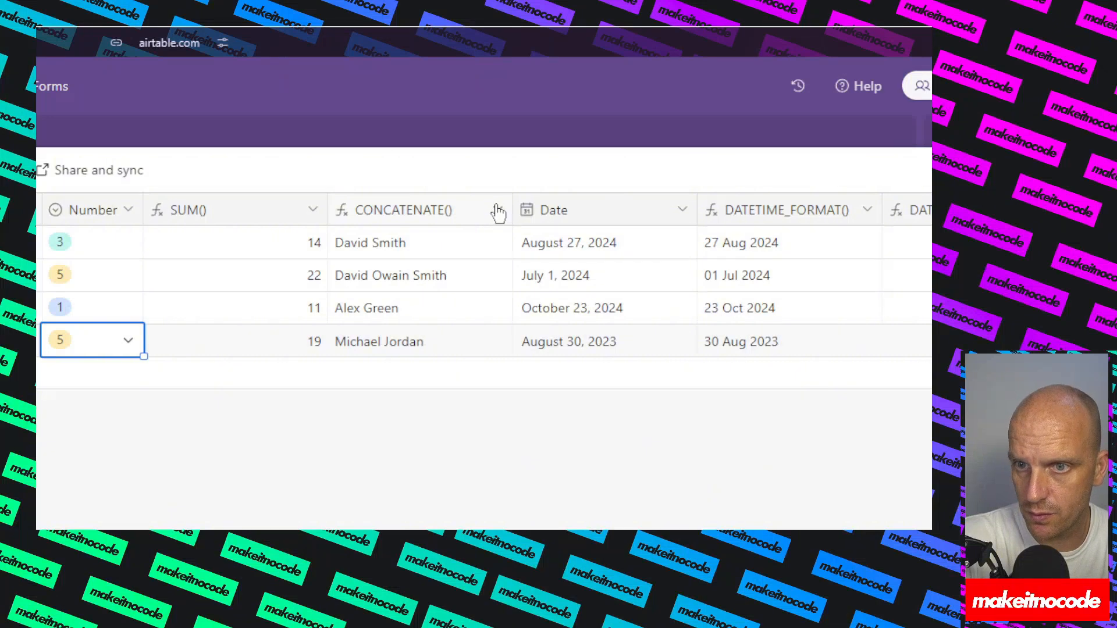
# Step: Examine the CONCATENATE() field's formula and its space separator argument, then save the field as it is
pyautogui.click(498, 211)
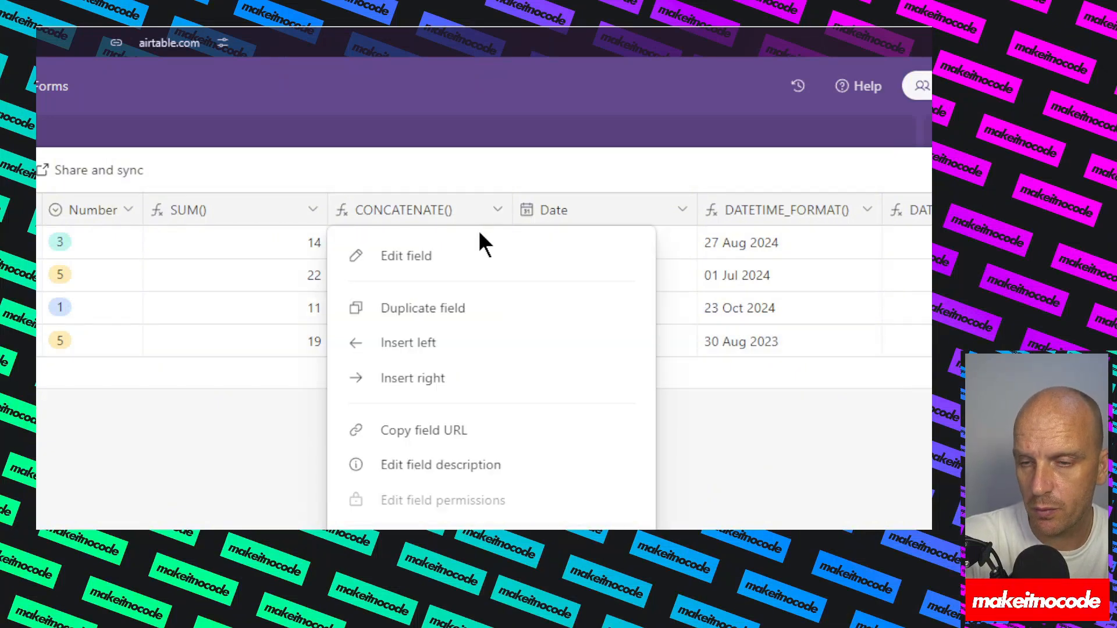
pyautogui.click(379, 261)
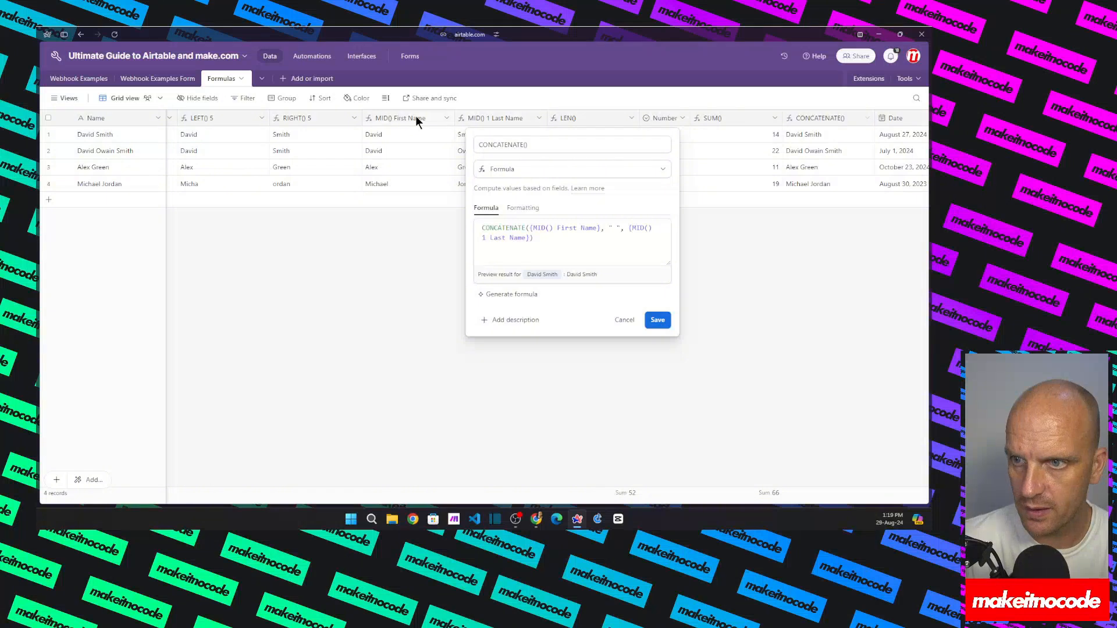
pyautogui.click(604, 228)
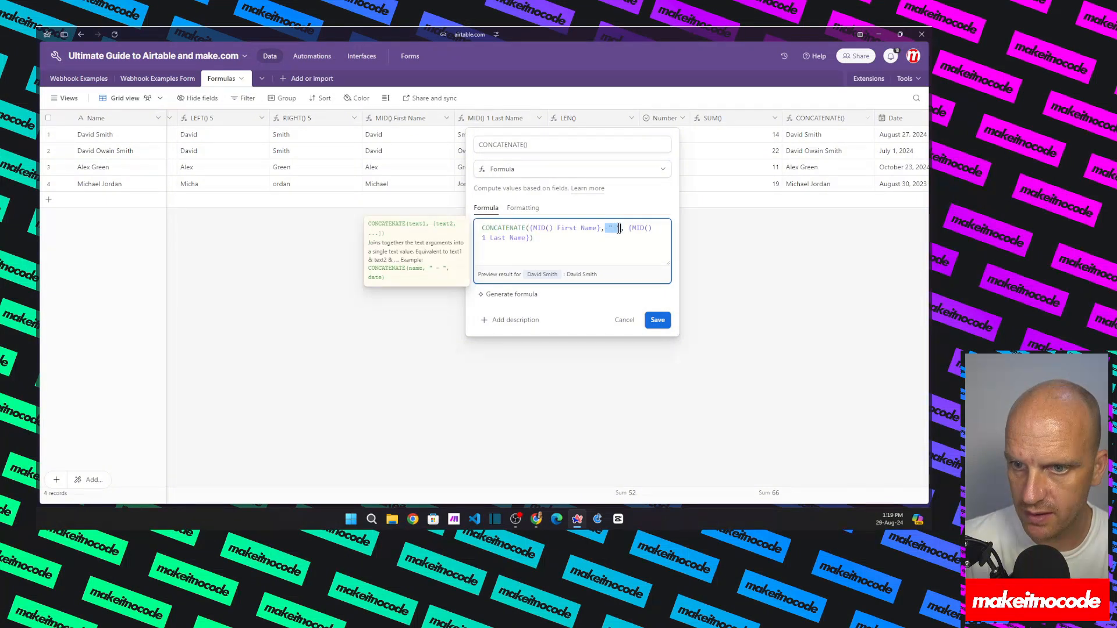
pyautogui.click(625, 228)
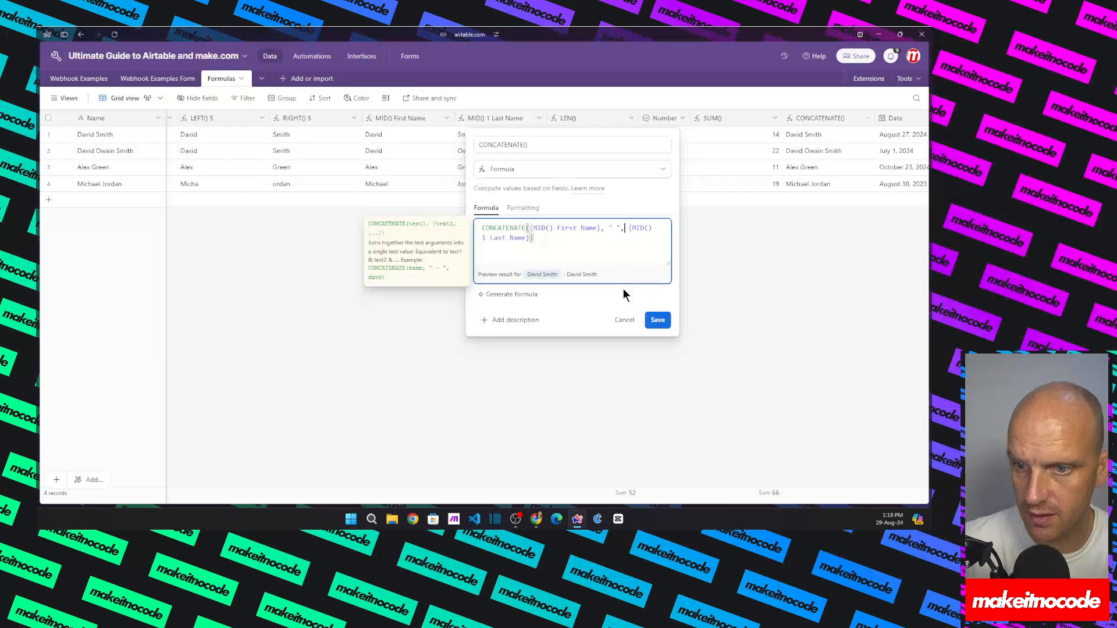
pyautogui.click(658, 321)
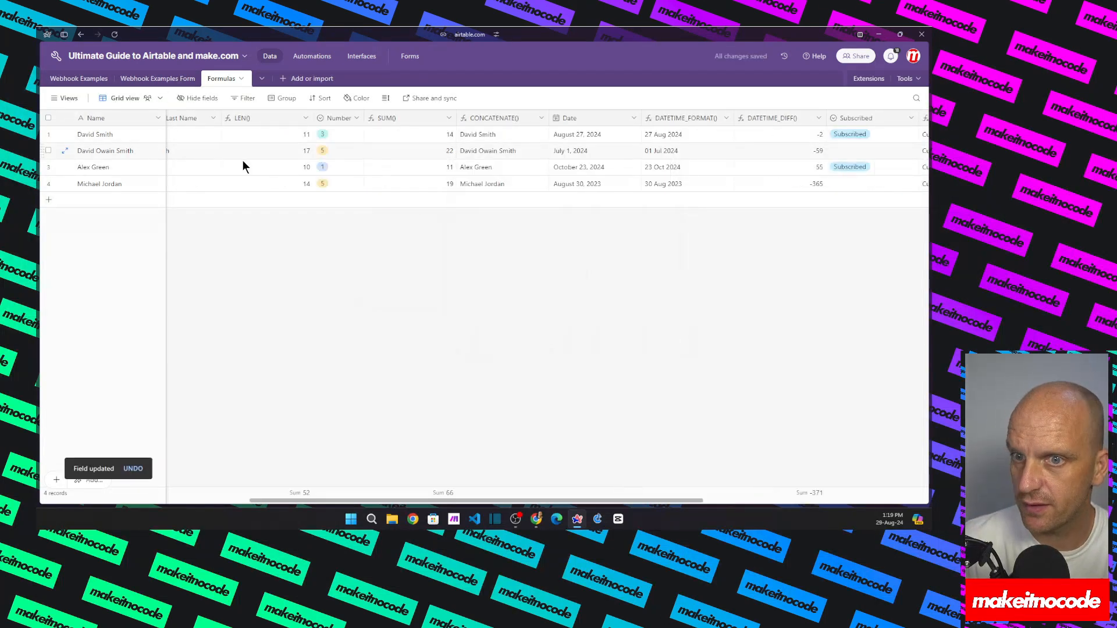
# Step: Insert a new field of type Formula directly after the CONCATENATE() field
pyautogui.rightClick(504, 116)
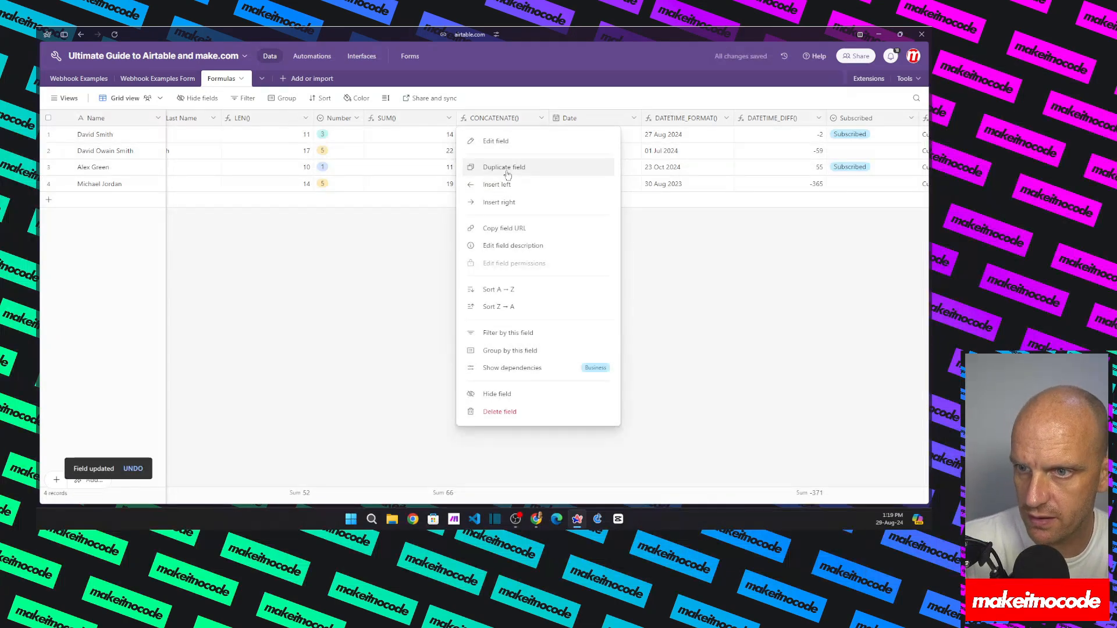
pyautogui.click(507, 204)
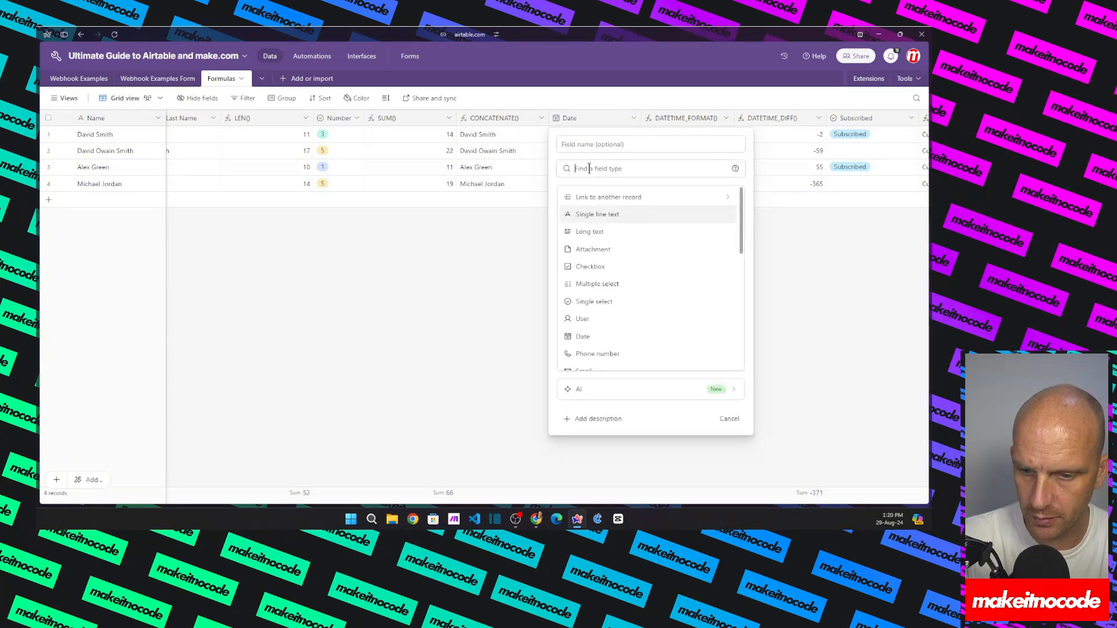
pyautogui.write('form')
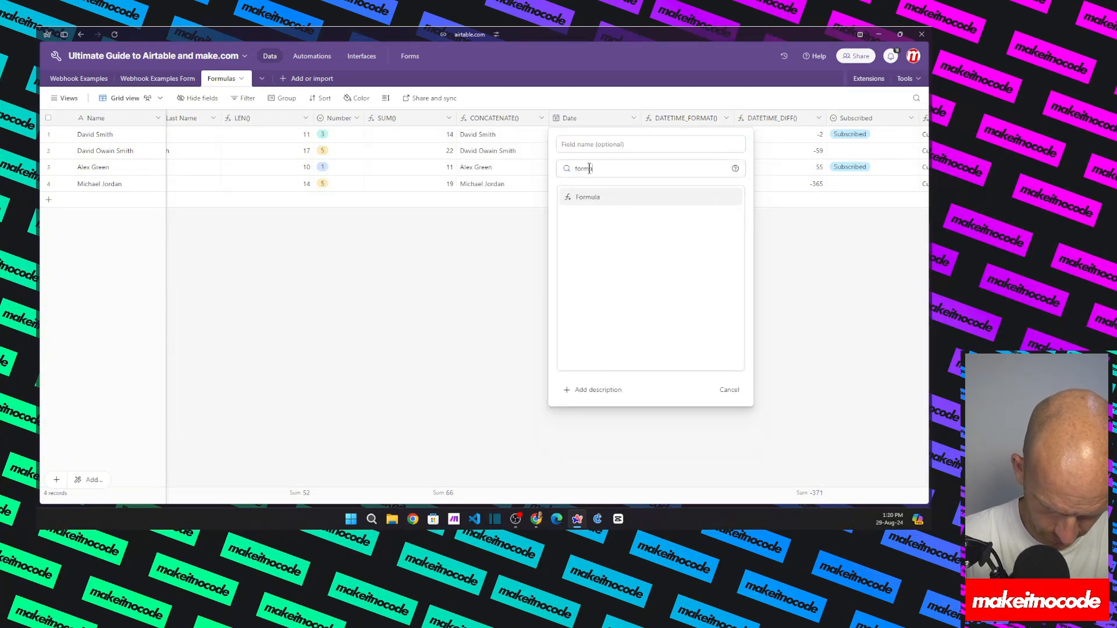
pyautogui.click(582, 199)
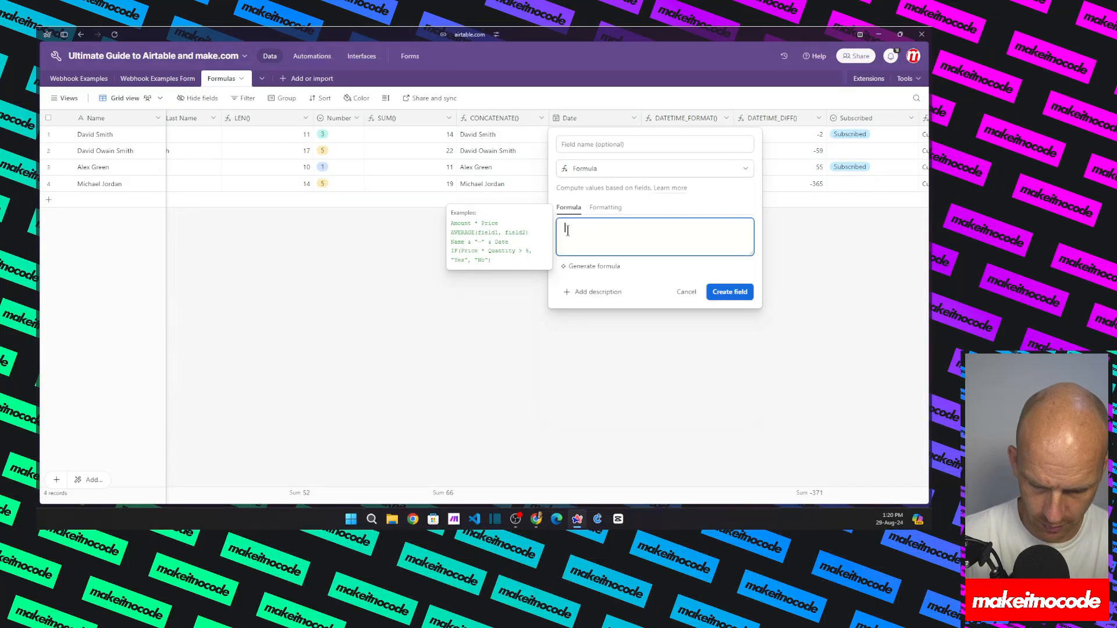
# Step: Enter the formula {MID() First Name} &''& {MID() 1 Last Name} and create the field
pyautogui.write('mid')
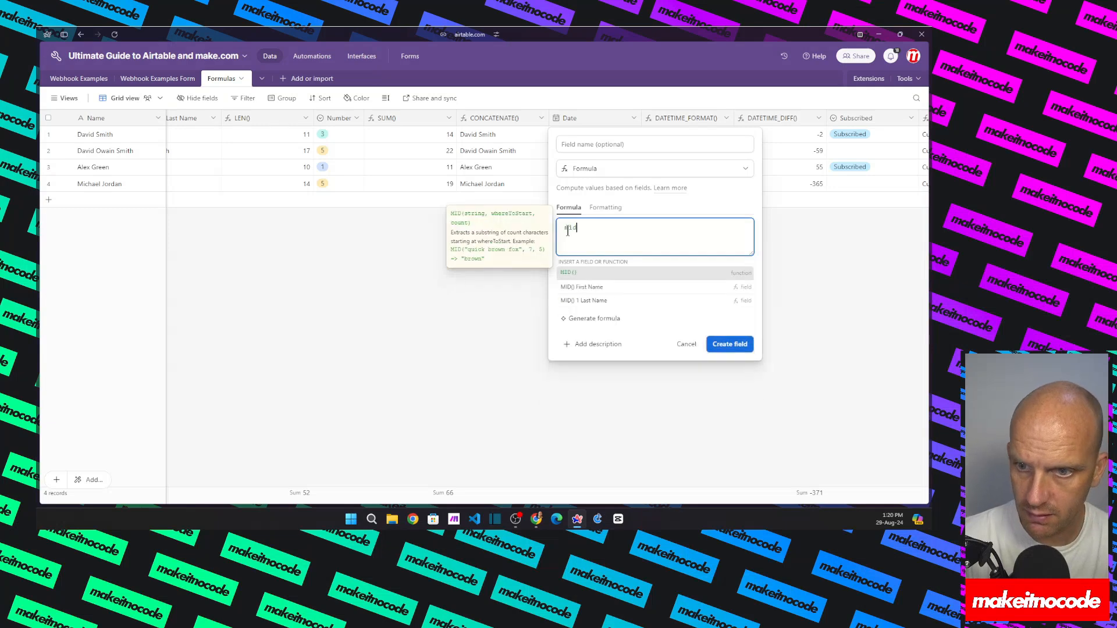
pyautogui.click(579, 287)
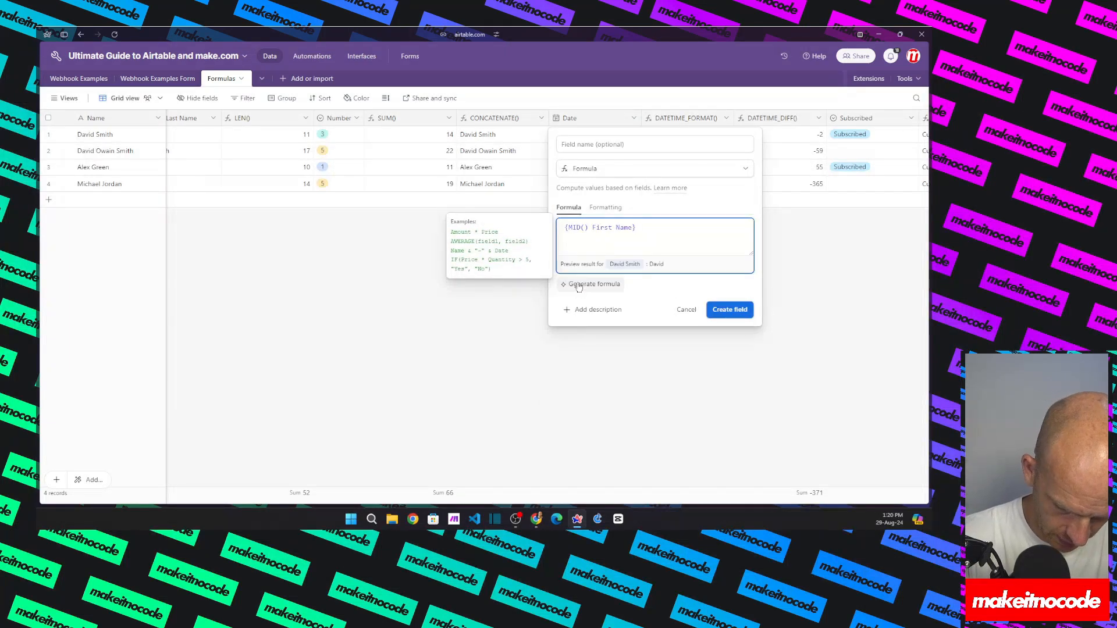
pyautogui.write("&' '")
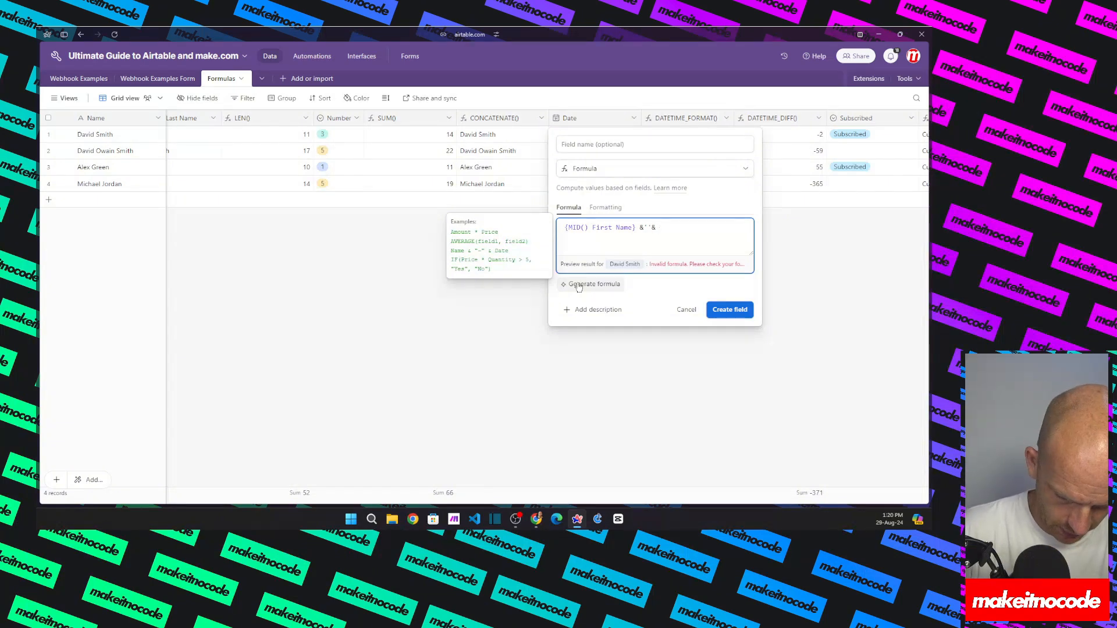
pyautogui.write('& mid')
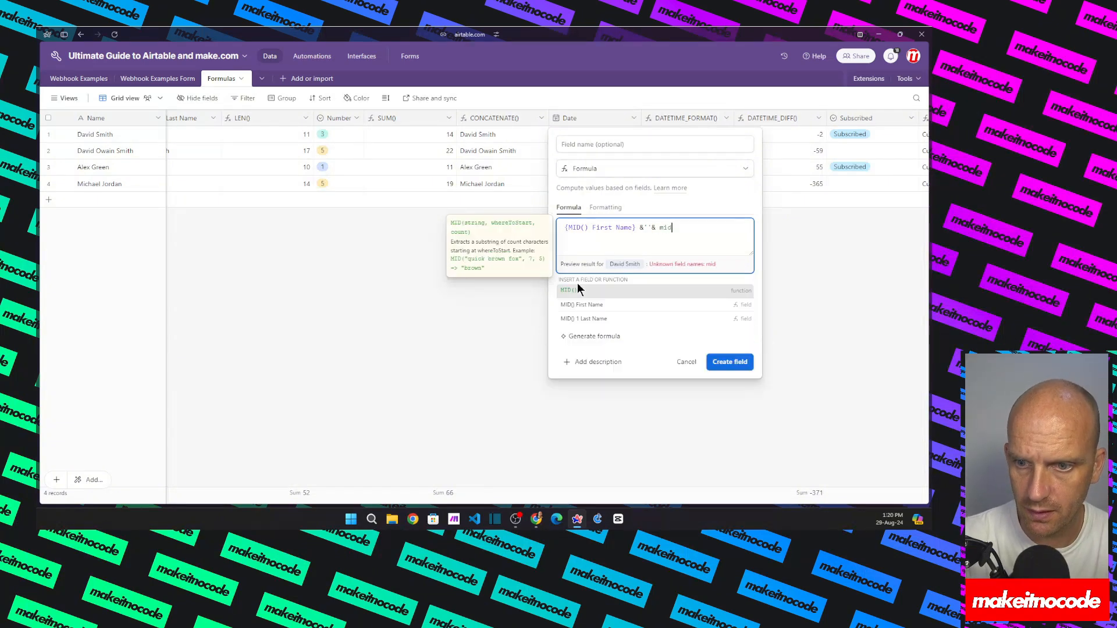
pyautogui.click(584, 319)
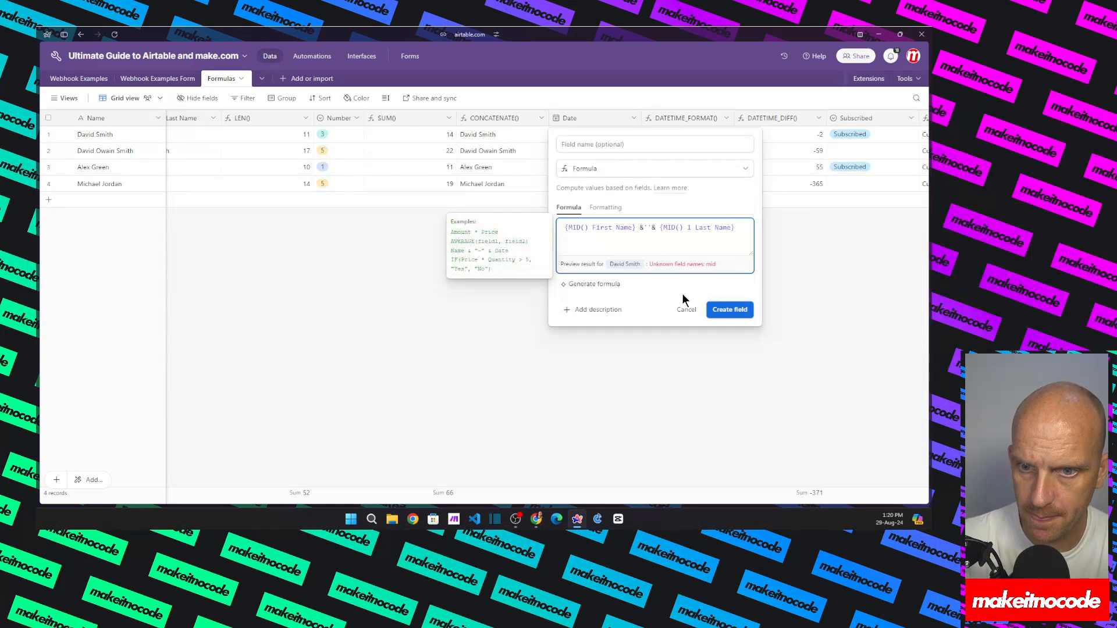
pyautogui.click(725, 311)
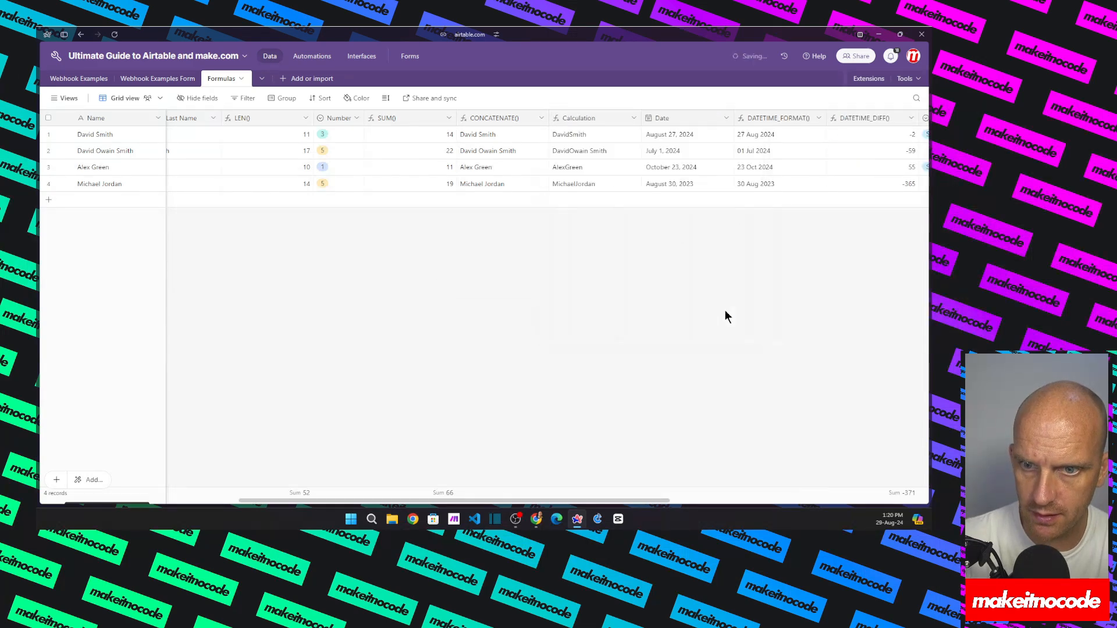
# Step: Add a space between the quotes in the Calculation field's formula and save the field
pyautogui.doubleClick(595, 116)
pyautogui.click(554, 236)
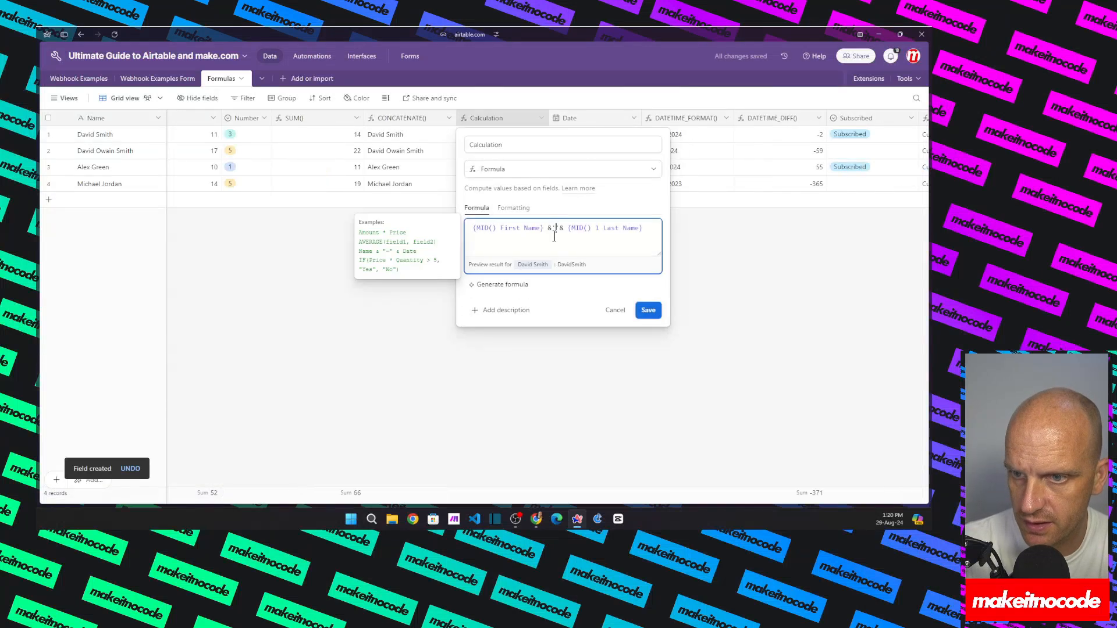
pyautogui.click(649, 309)
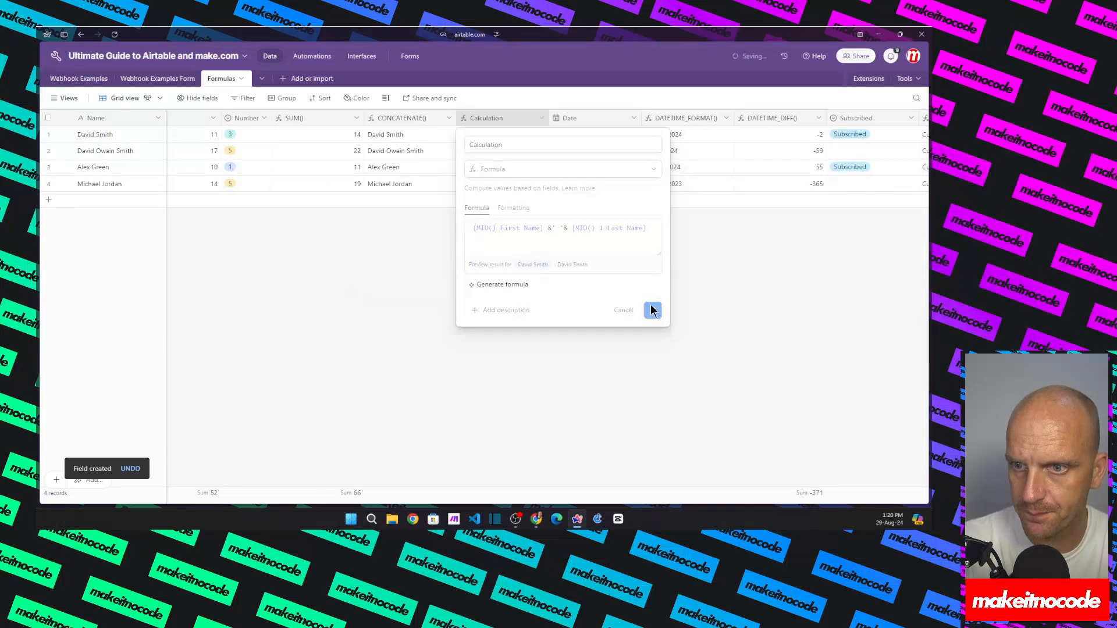
# Step: Compare the CONCATENATE() and Calculation fields, examine the quoted space separator in the Calculation formula, and save it as it is
pyautogui.doubleClick(400, 119)
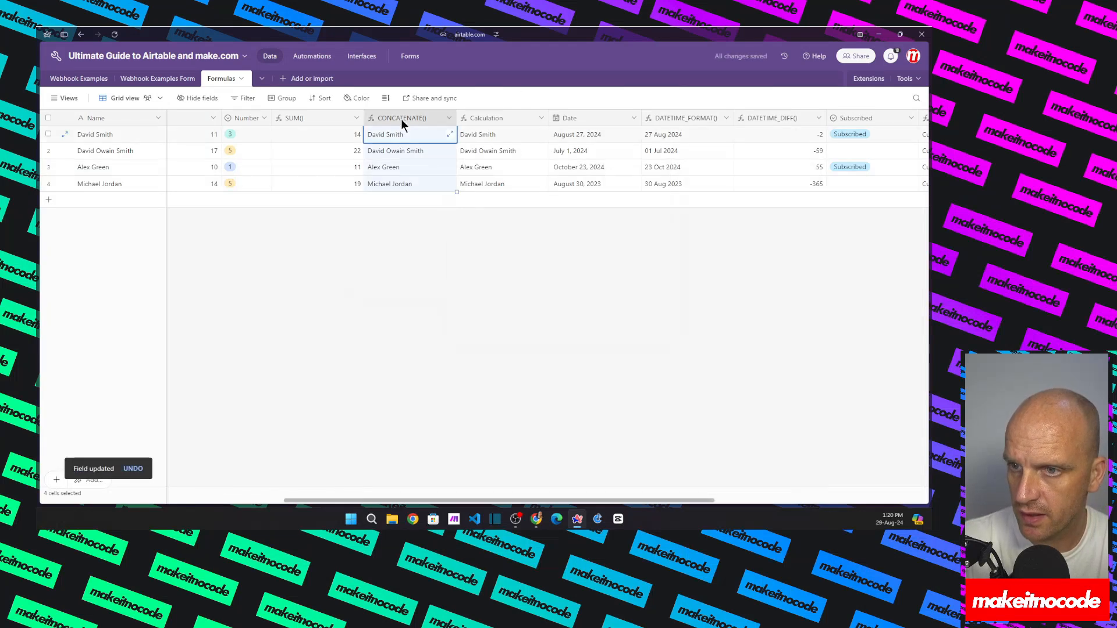
pyautogui.click(491, 118)
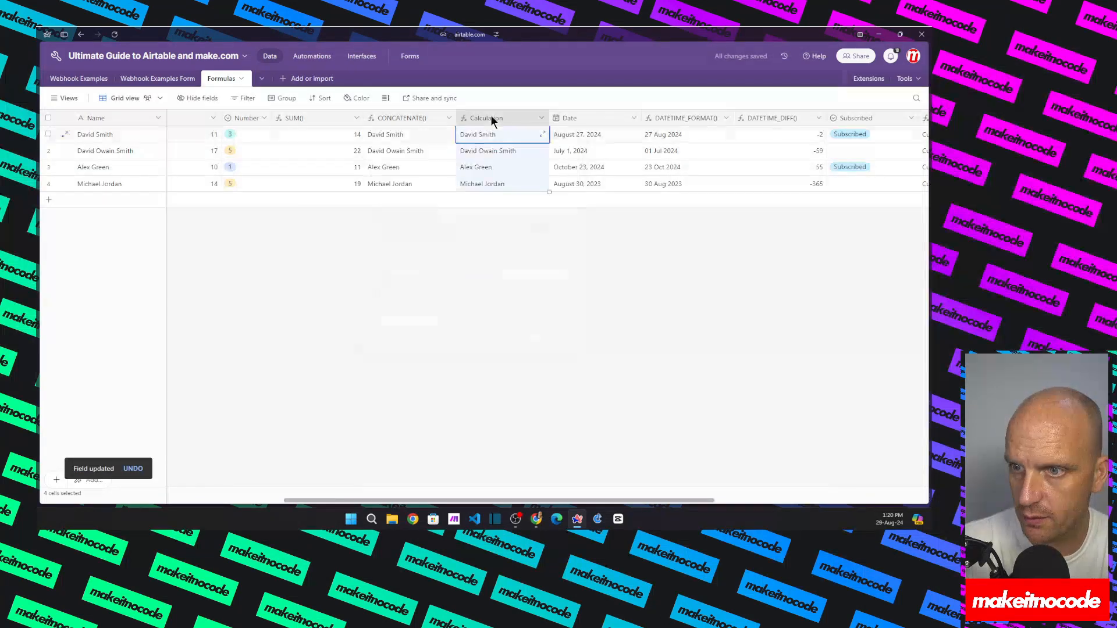
pyautogui.doubleClick(493, 118)
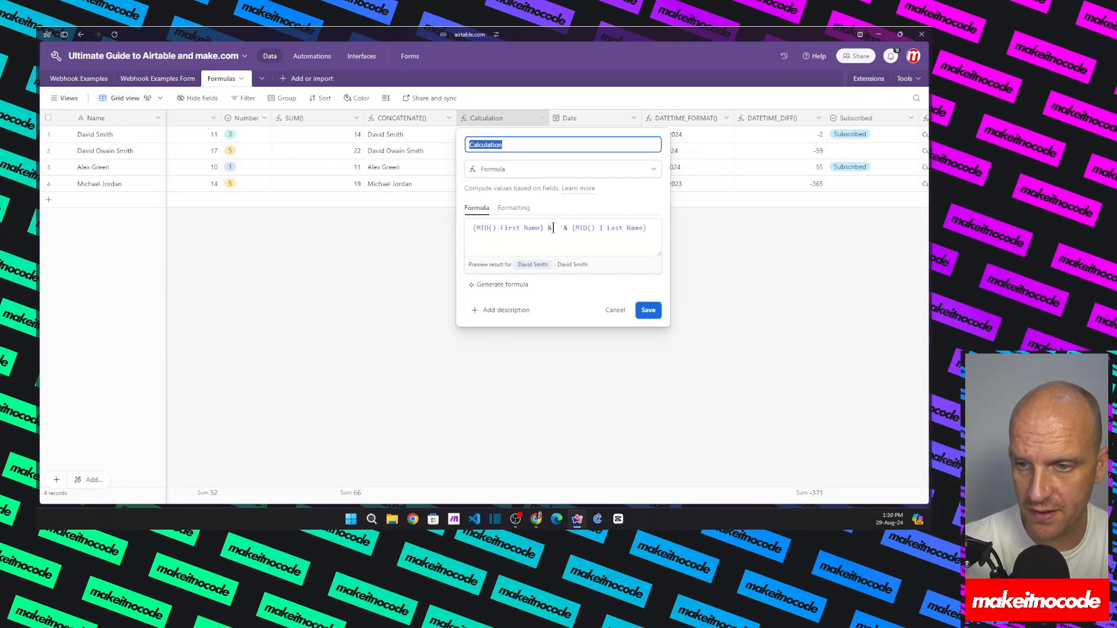
pyautogui.moveTo(552, 228); pyautogui.dragTo(564, 228)
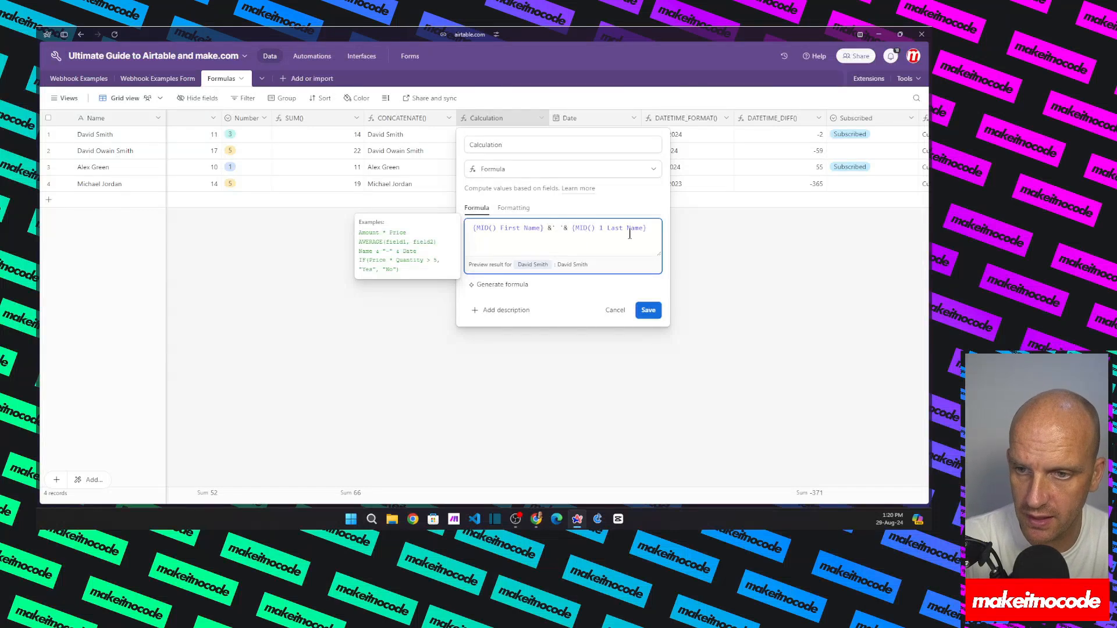
pyautogui.click(647, 312)
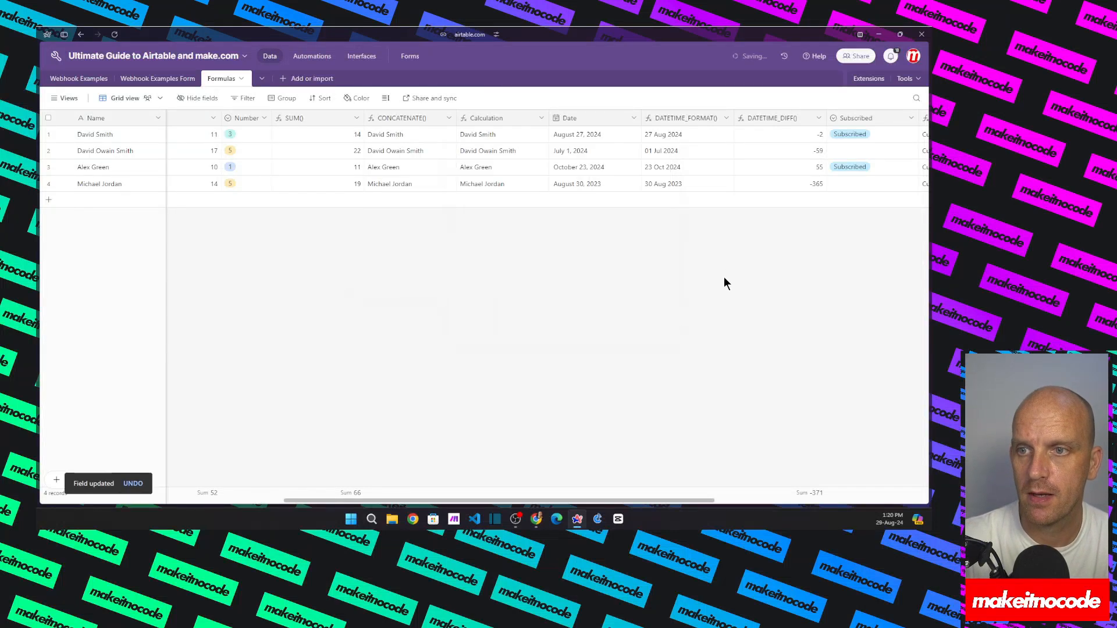
# Step: Set the first record's Date to August 22, 2024
pyautogui.click(589, 118)
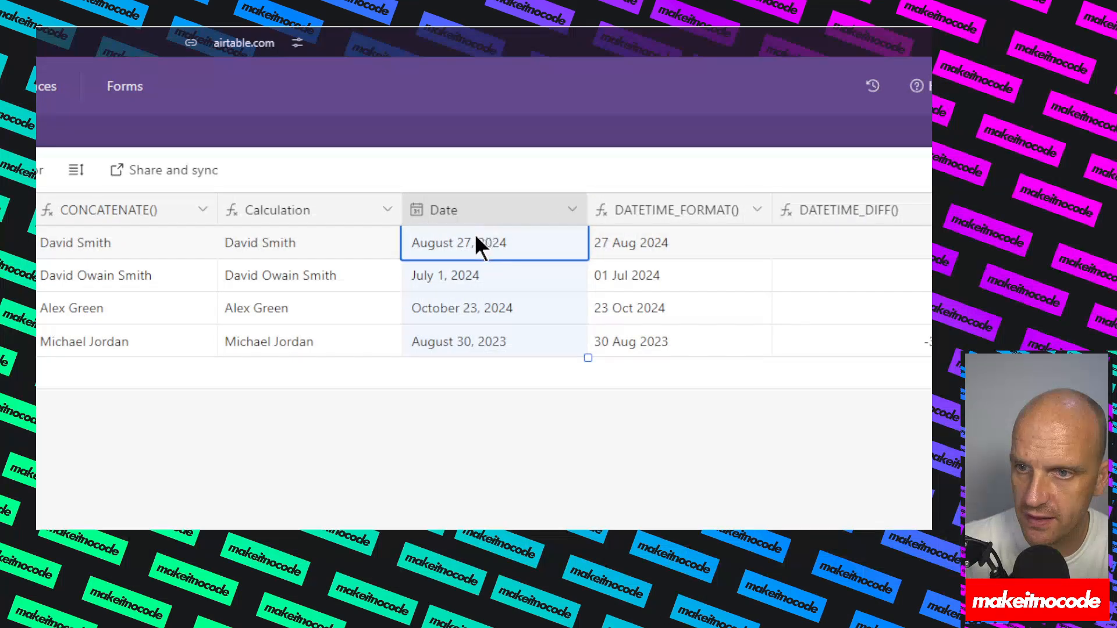
pyautogui.click(564, 210)
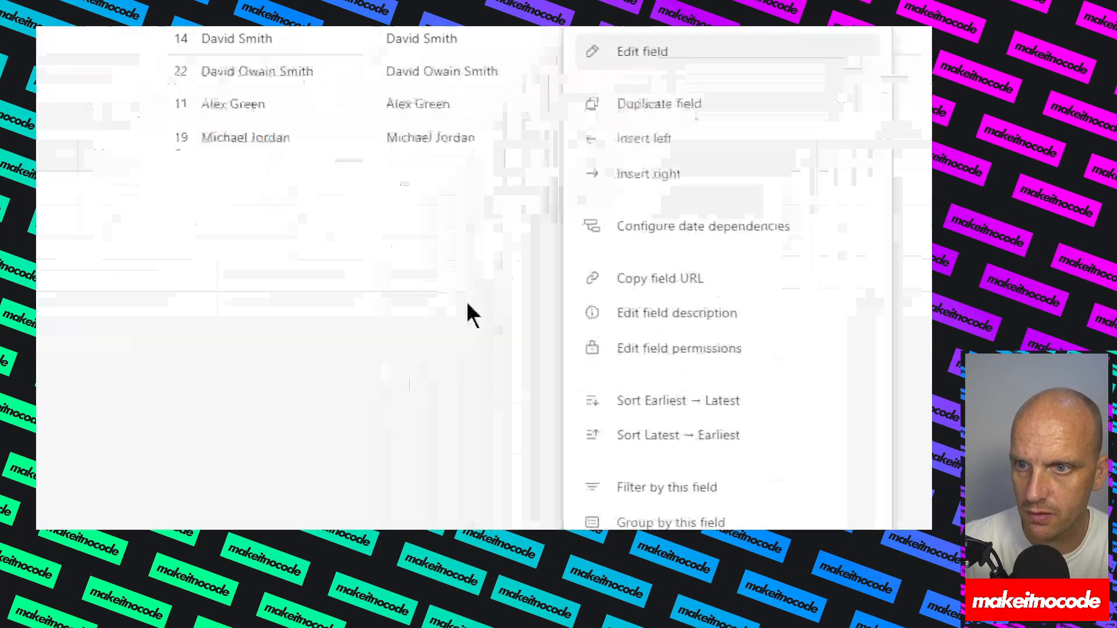
pyautogui.click(305, 508)
pyautogui.doubleClick(474, 240)
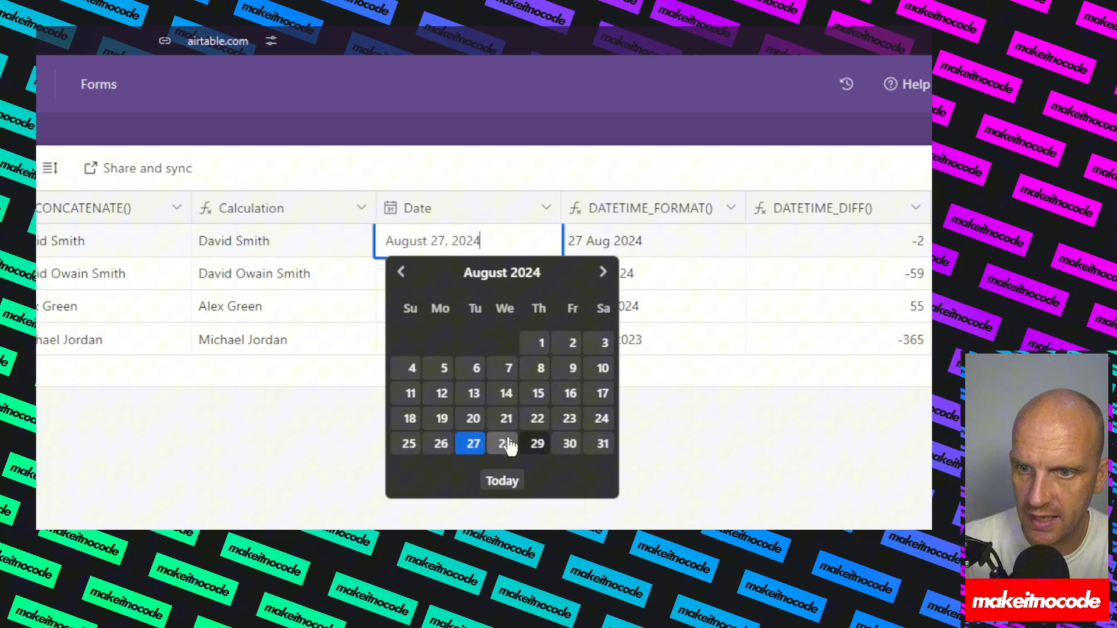
pyautogui.click(534, 420)
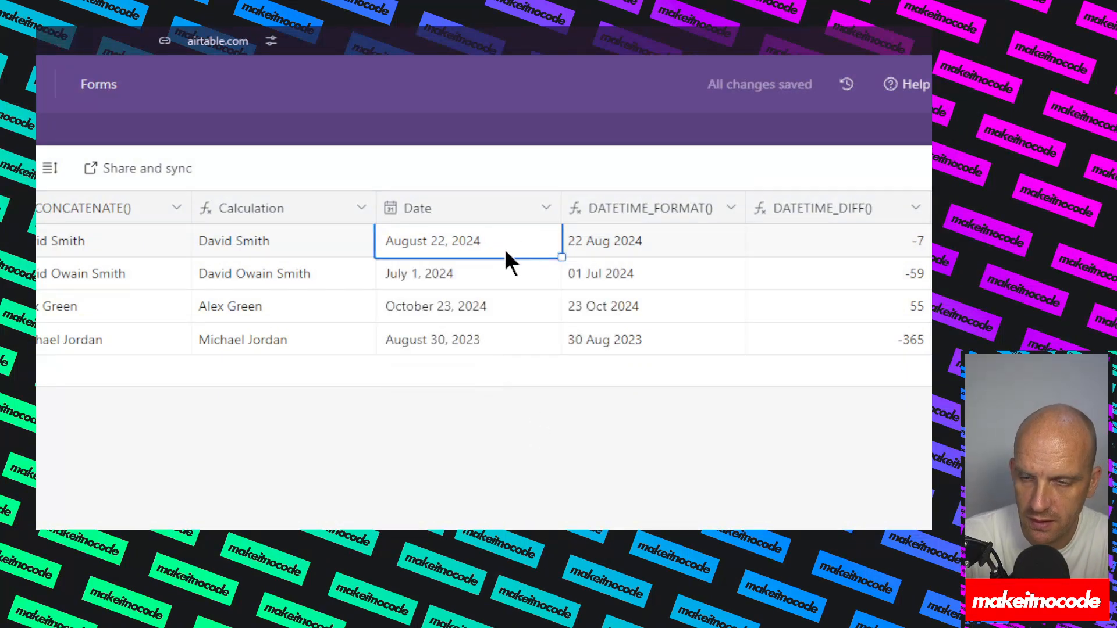
# Step: Review the Date field's available date formats, keep Friendly selected and save the field
pyautogui.click(541, 209)
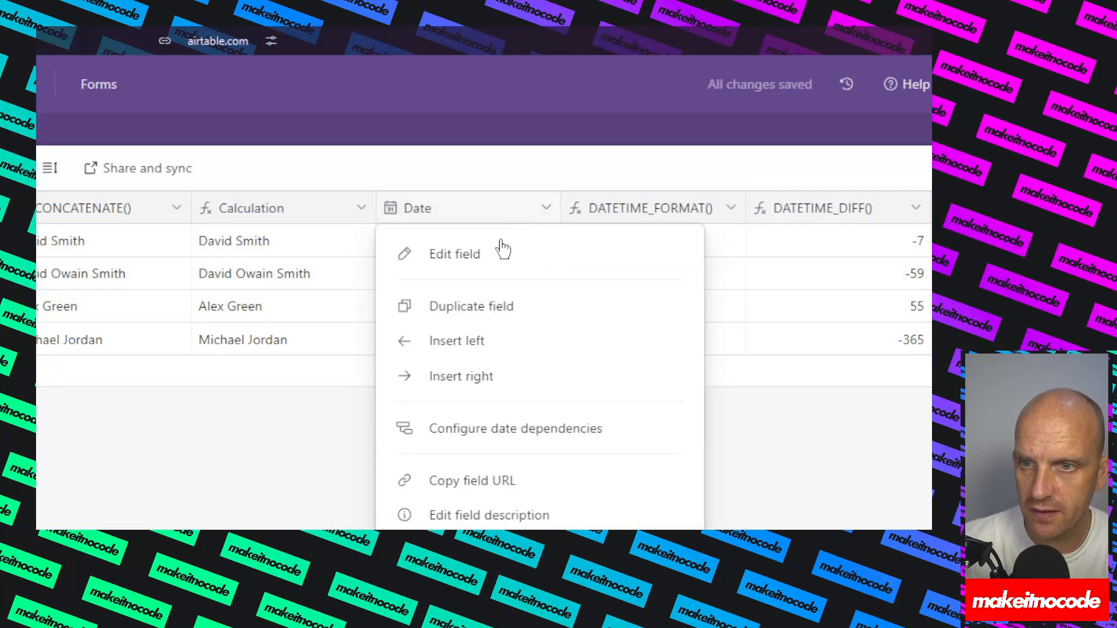
pyautogui.click(504, 255)
pyautogui.click(254, 434)
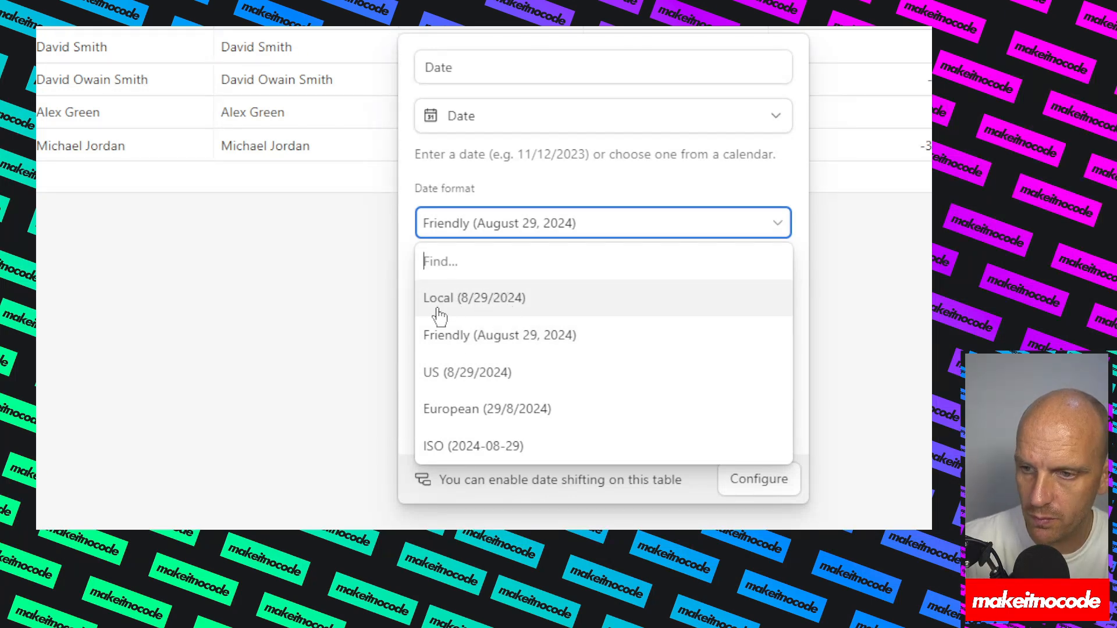
pyautogui.click(467, 336)
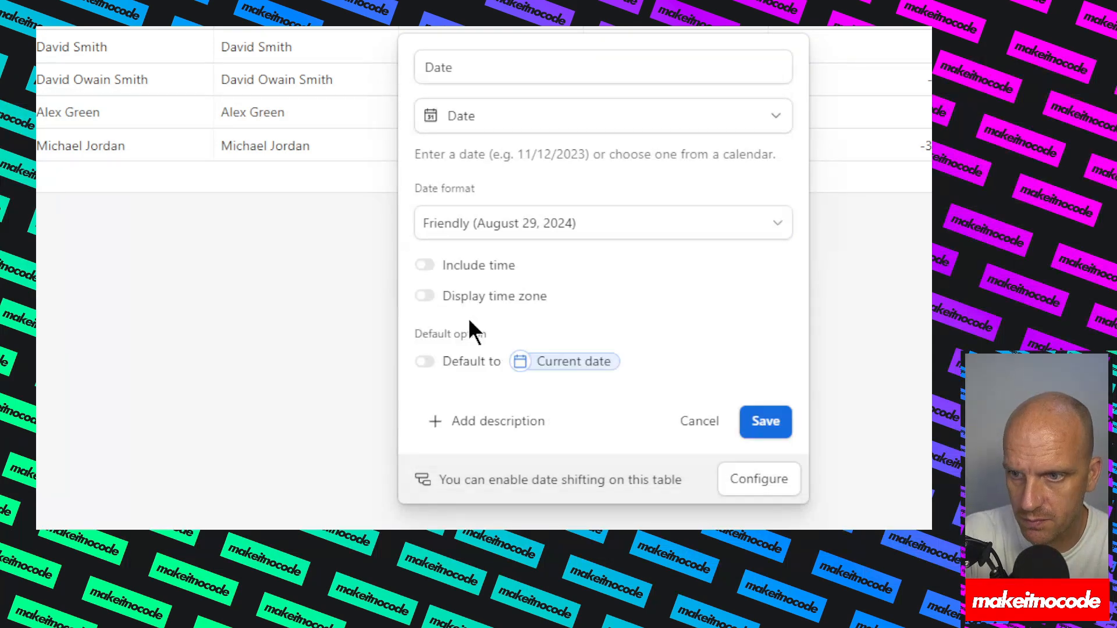
pyautogui.click(764, 423)
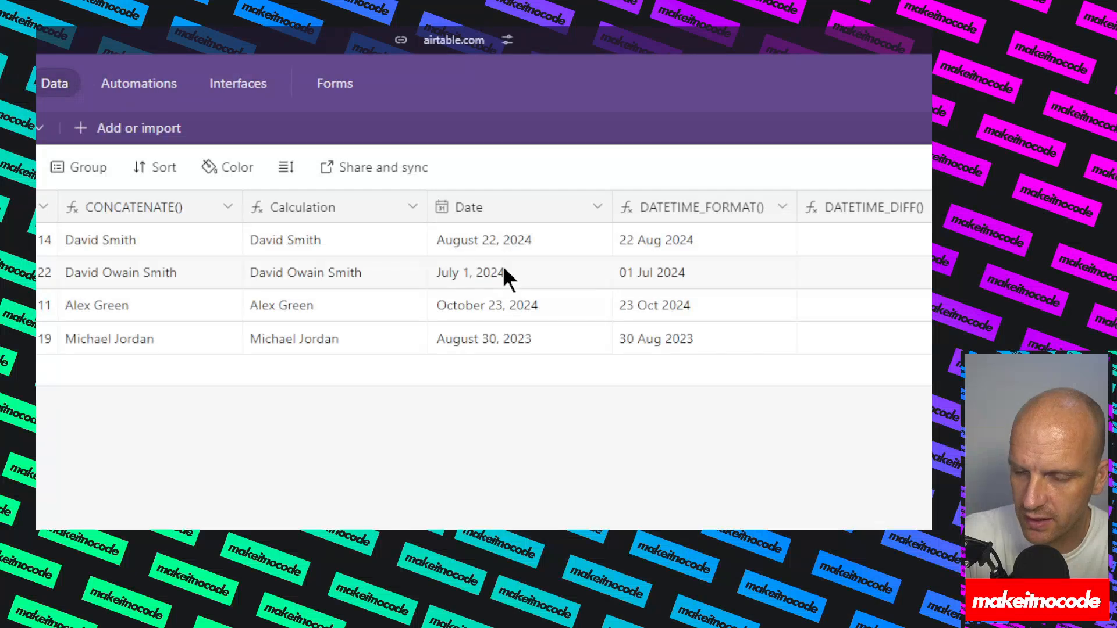
# Step: Set the Date field's date format to US and save the field
pyautogui.click(525, 204)
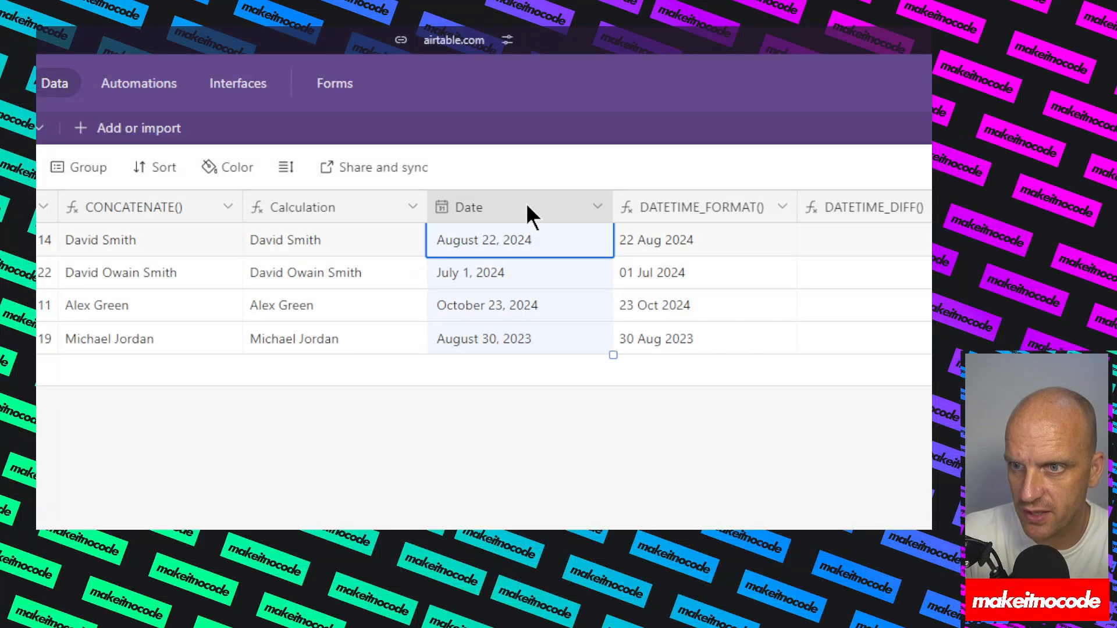
pyautogui.click(597, 208)
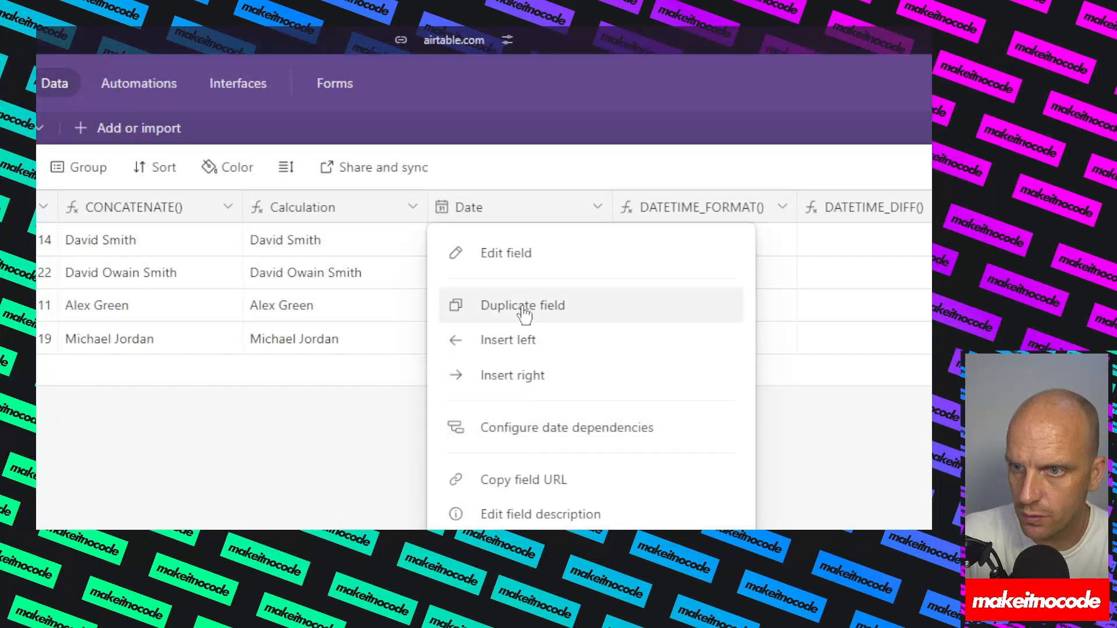
pyautogui.click(507, 254)
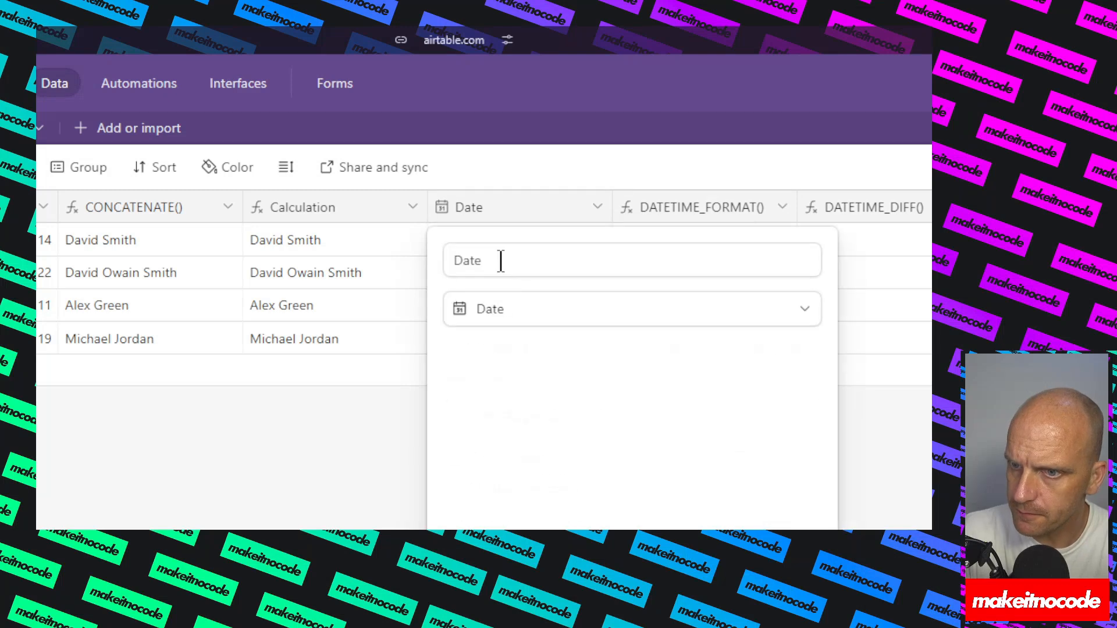
pyautogui.click(507, 417)
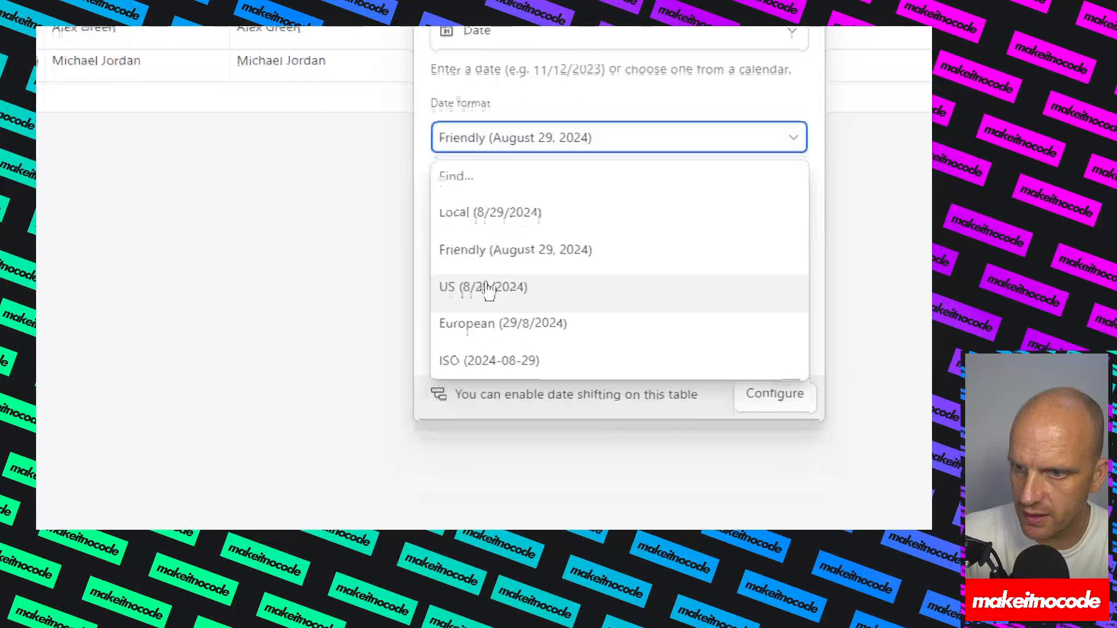
pyautogui.click(486, 288)
pyautogui.click(780, 336)
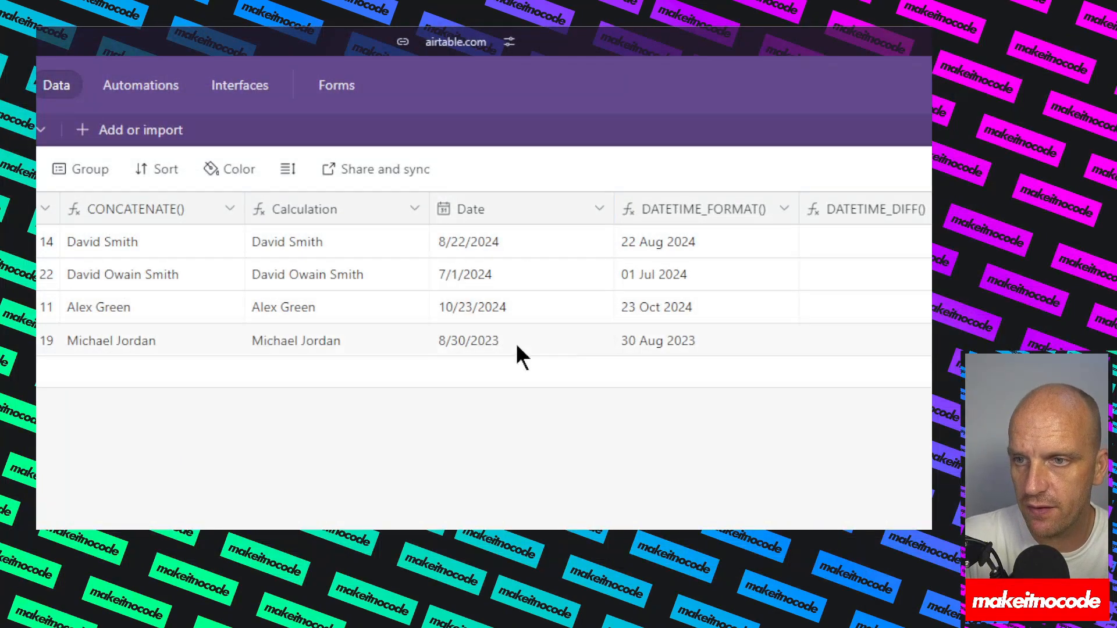
# Step: Try to change the DATETIME_FORMAT() field's date pattern to DD MMMM YYYY, and discard the edit
pyautogui.click(766, 210)
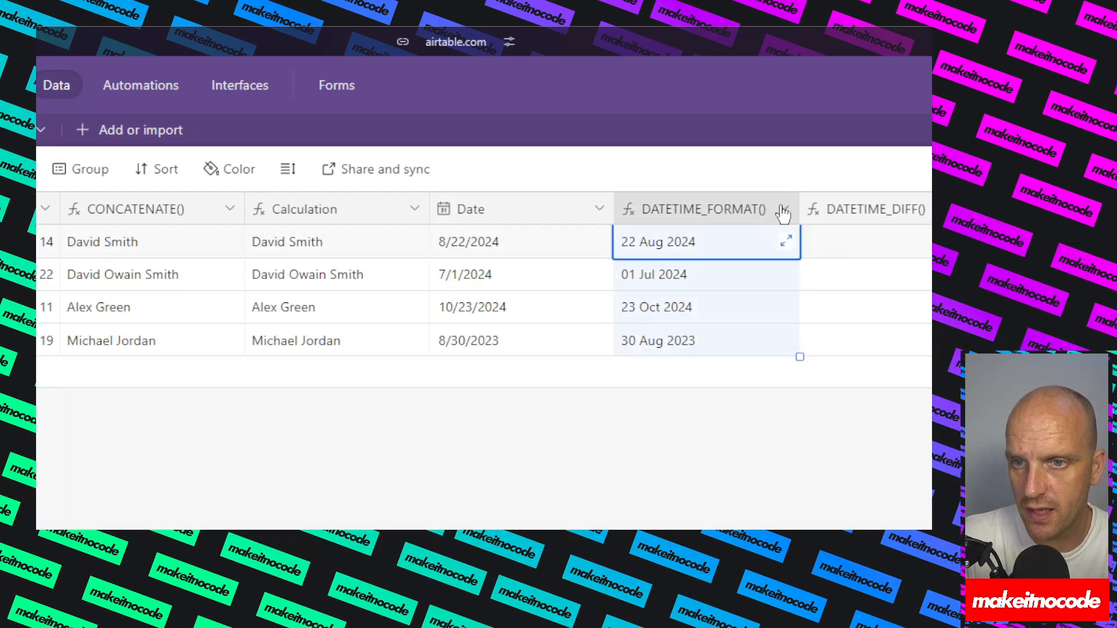
pyautogui.click(784, 209)
pyautogui.click(704, 256)
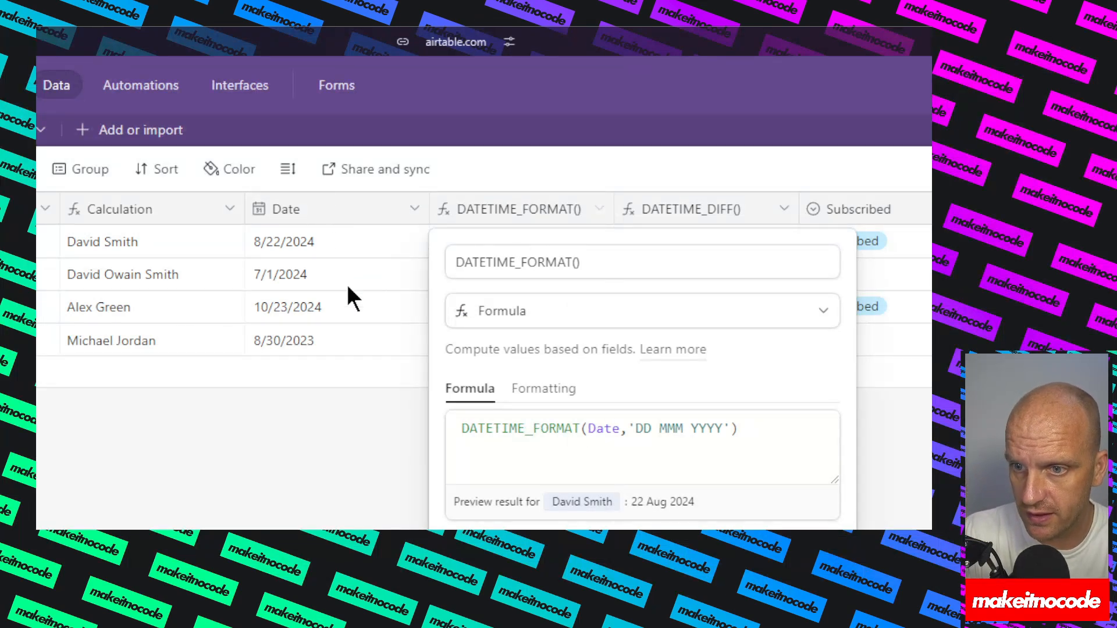
pyautogui.click(627, 431)
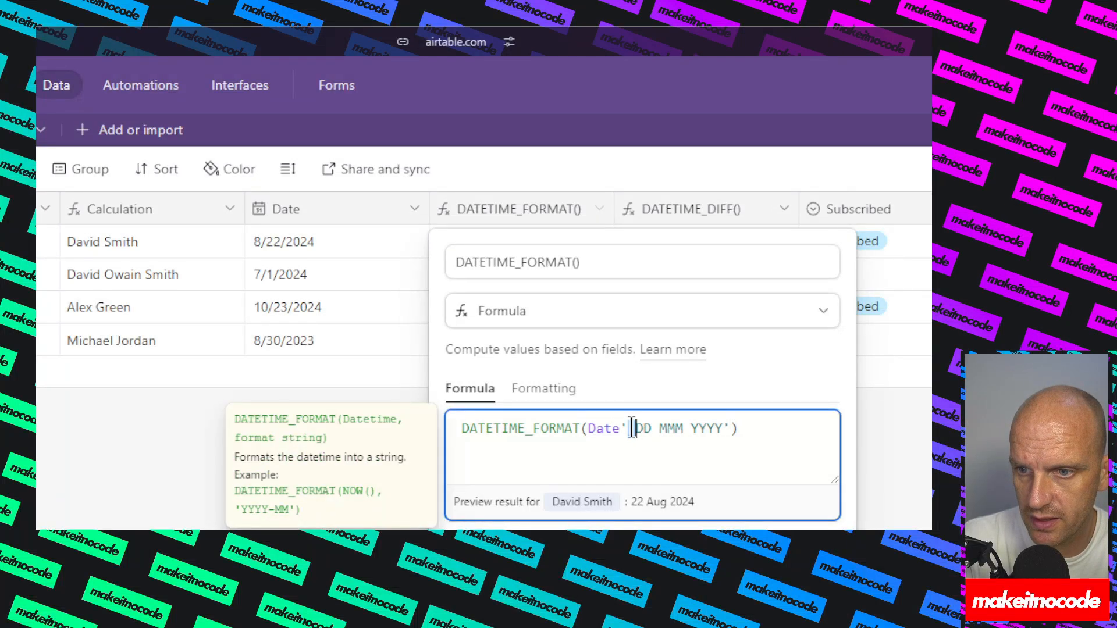
pyautogui.click(642, 431)
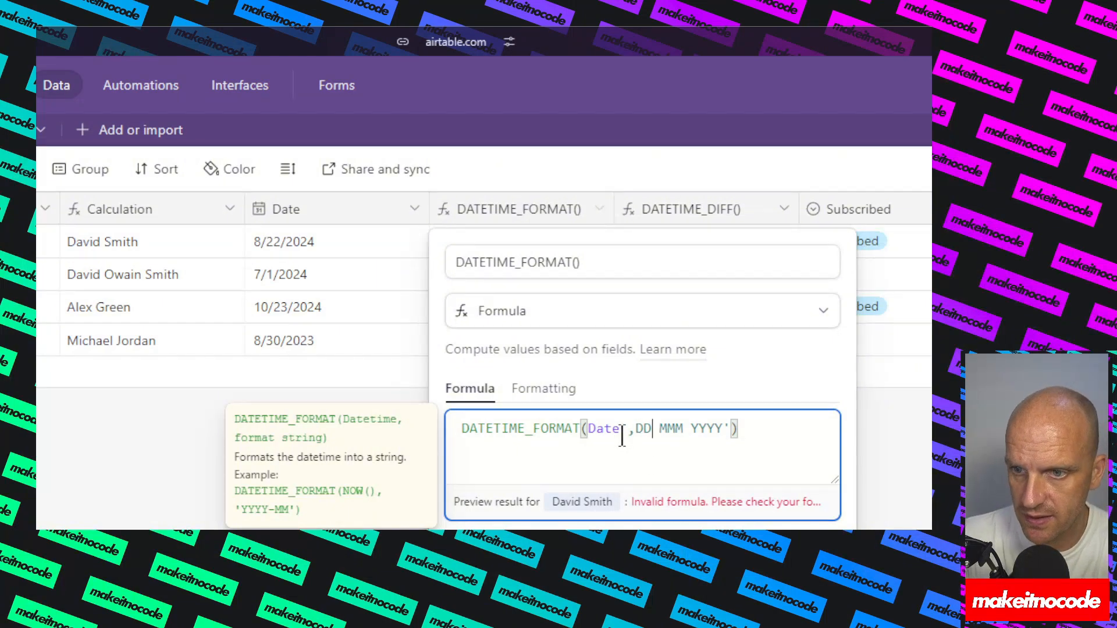
pyautogui.click(682, 429)
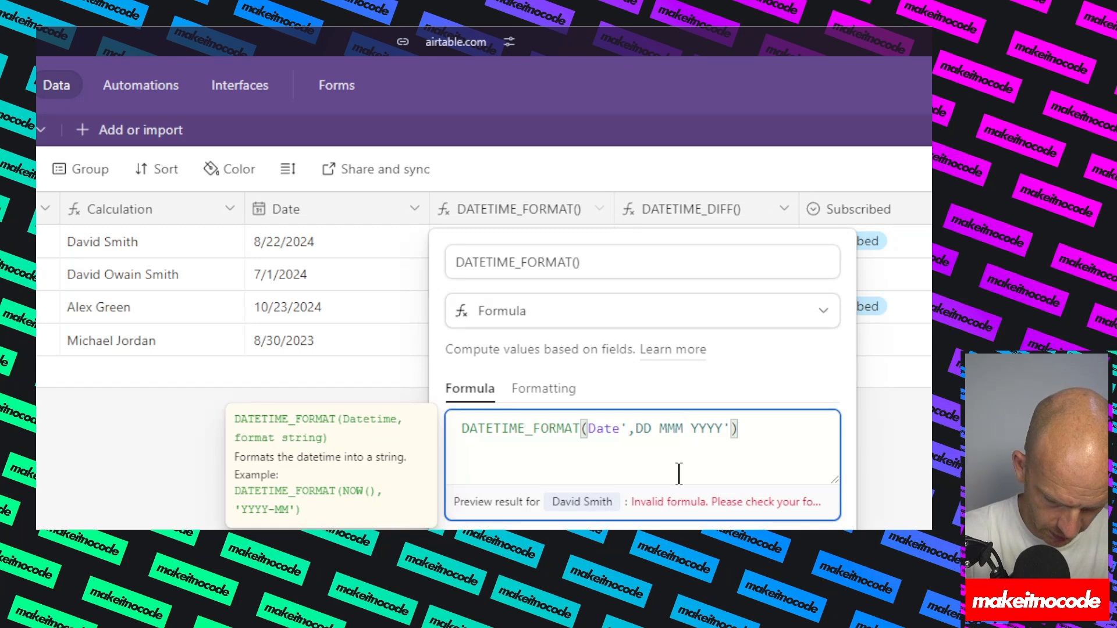
pyautogui.write('M')
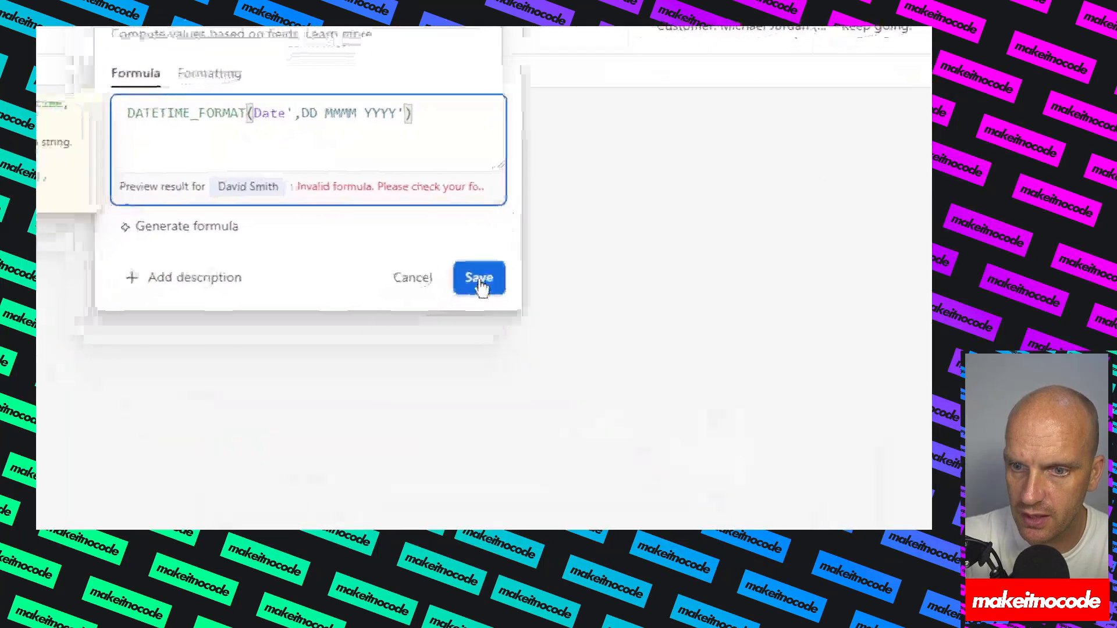
pyautogui.click(605, 419)
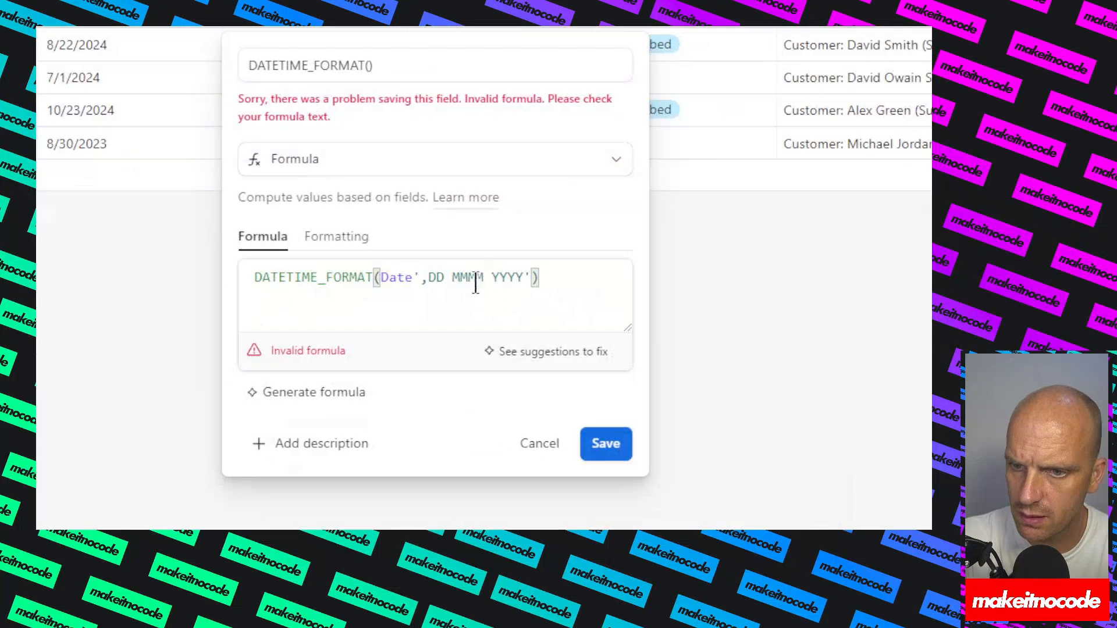
pyautogui.click(378, 274)
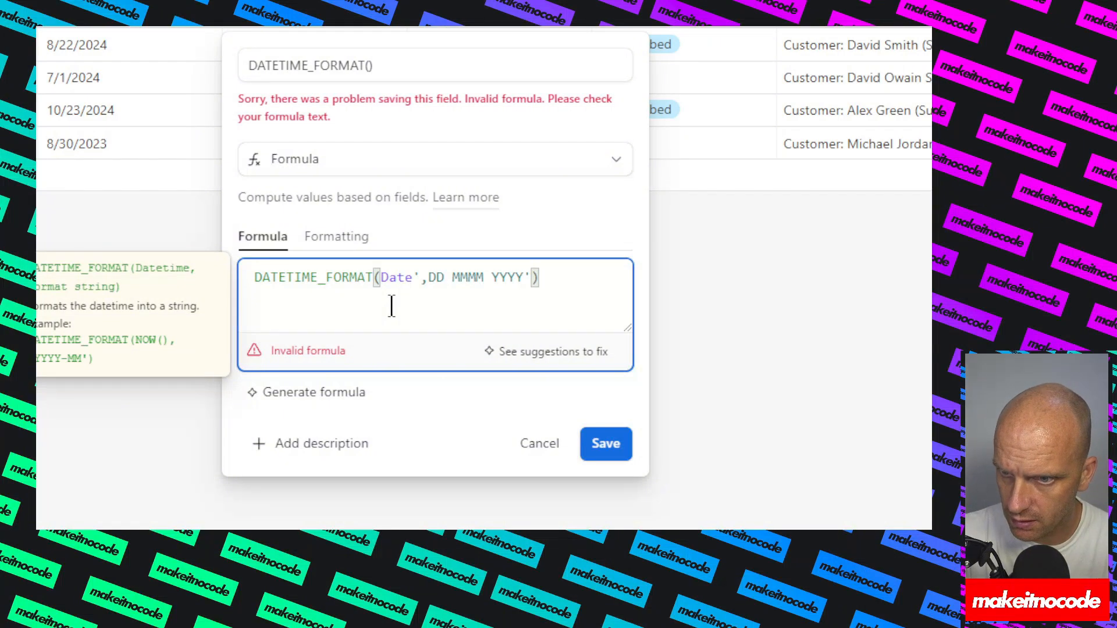
pyautogui.click(547, 449)
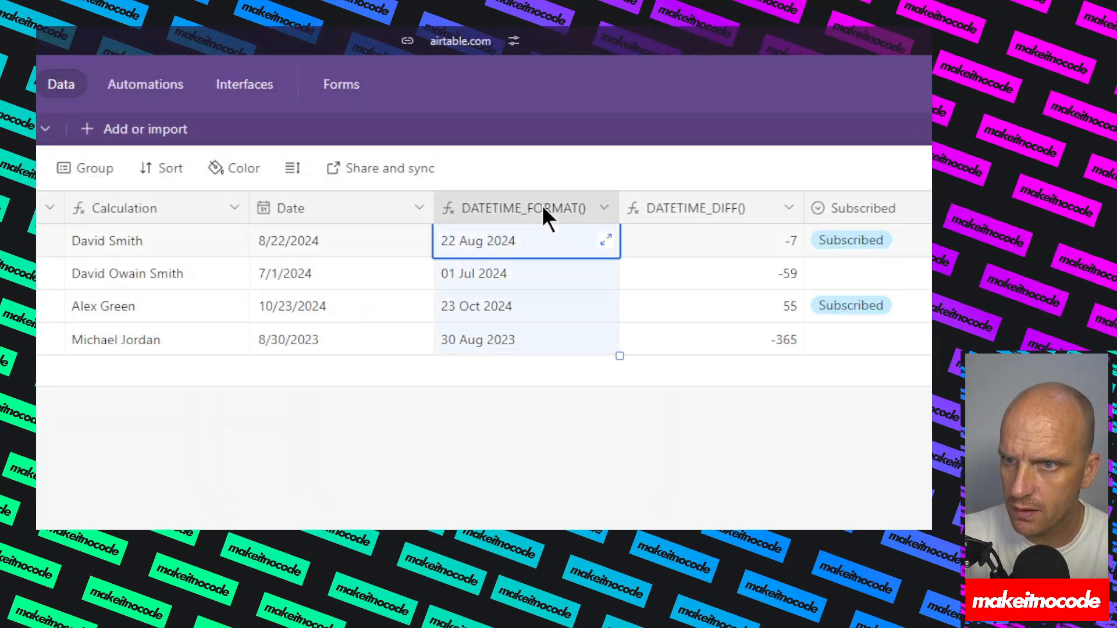
# Step: Change the DATETIME_FORMAT() field's date pattern to DD MMMM YYYY and save the field
pyautogui.doubleClick(542, 215)
pyautogui.click(655, 428)
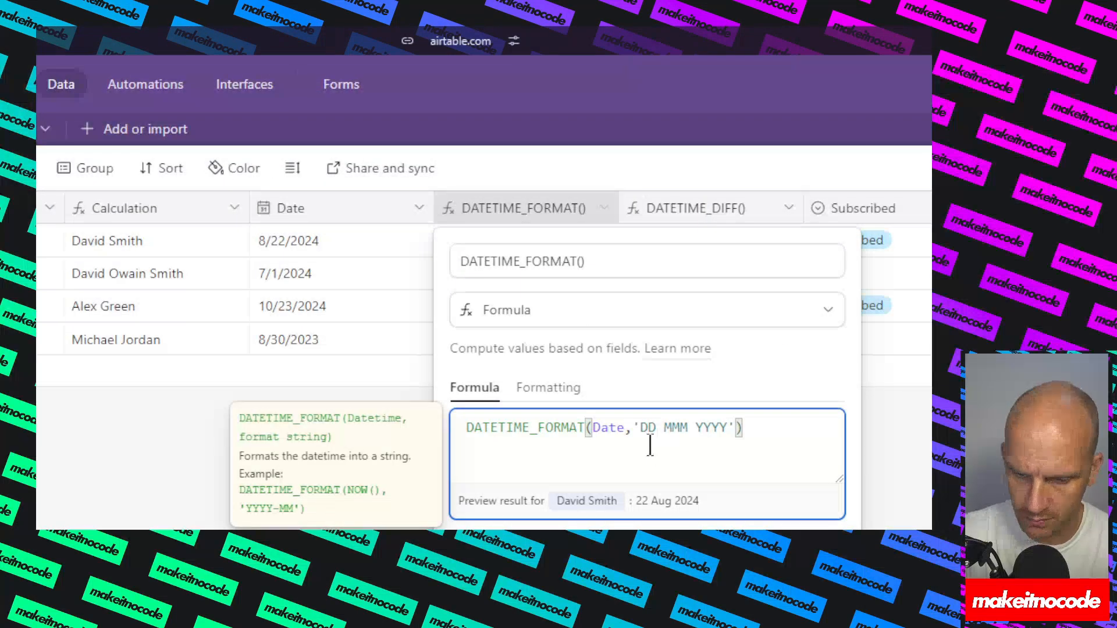
pyautogui.write('M')
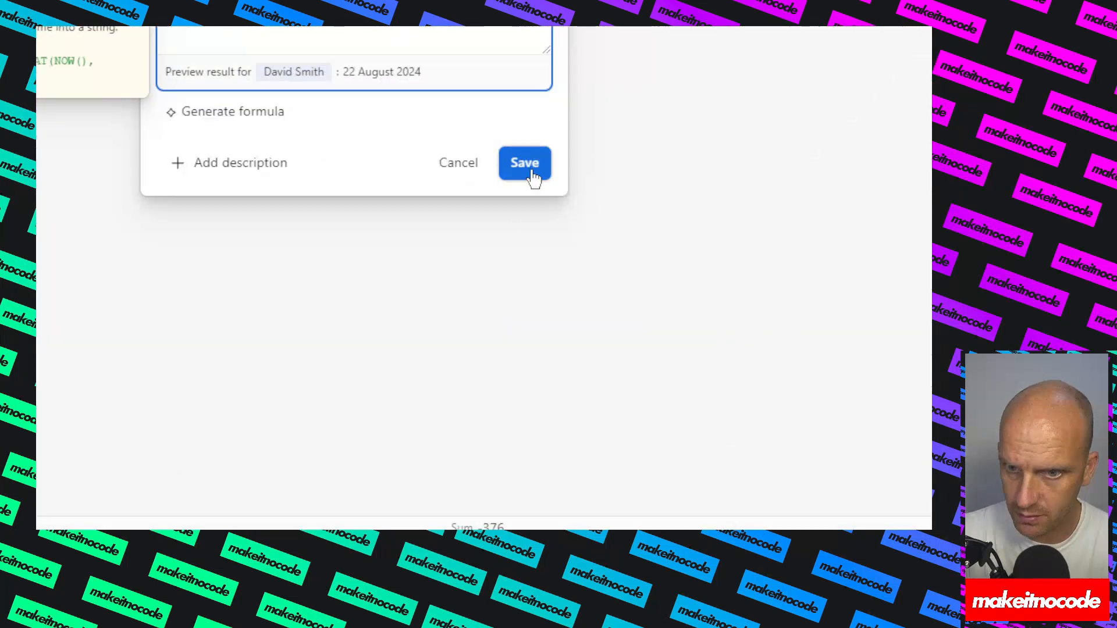
pyautogui.click(530, 169)
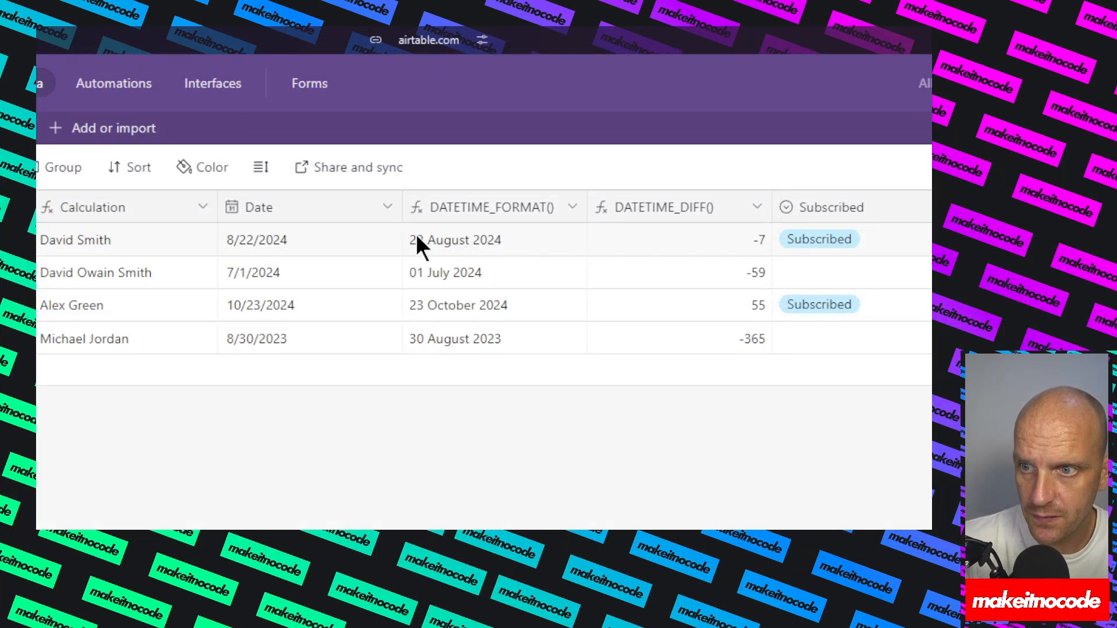
# Step: Try the day pattern DDD in the DATETIME_FORMAT() field's formula, and restore it to DD
pyautogui.doubleClick(471, 207)
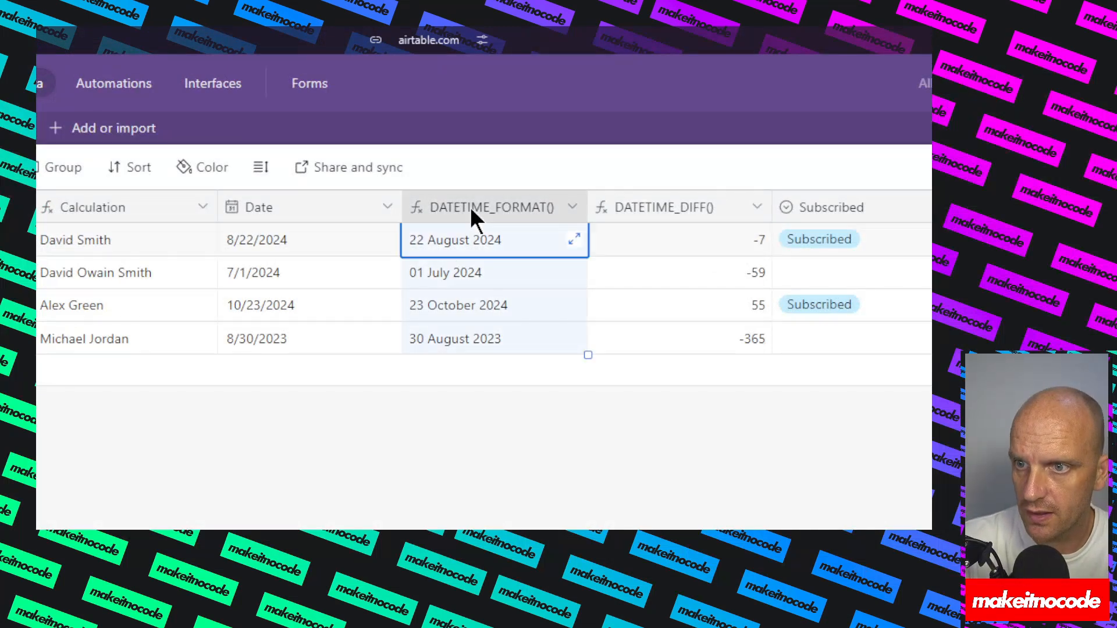
pyautogui.click(622, 428)
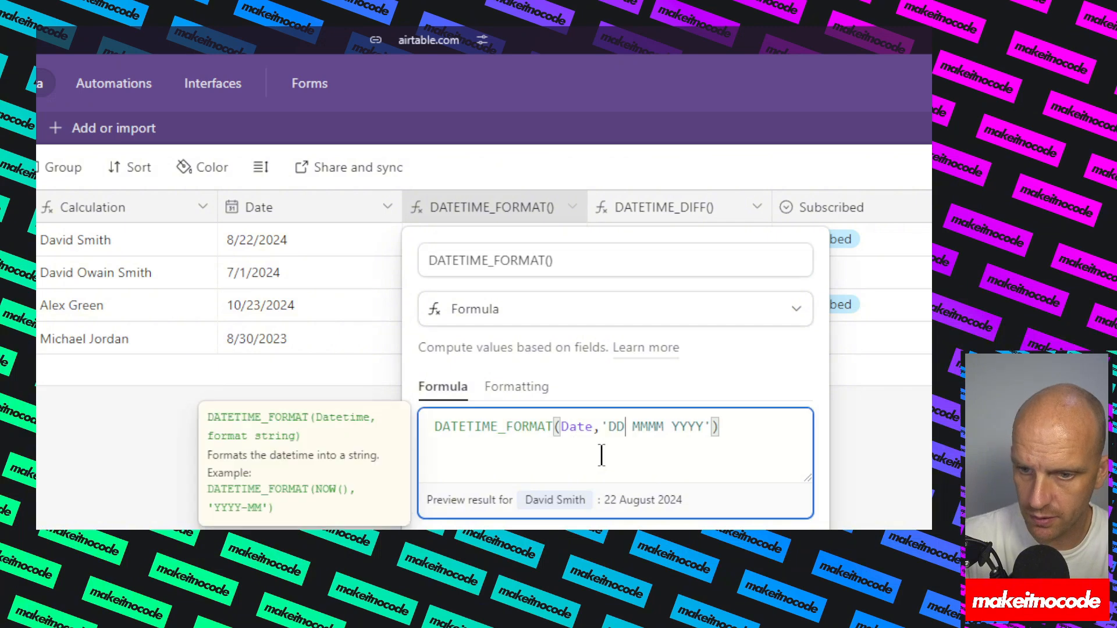
pyautogui.write('D')
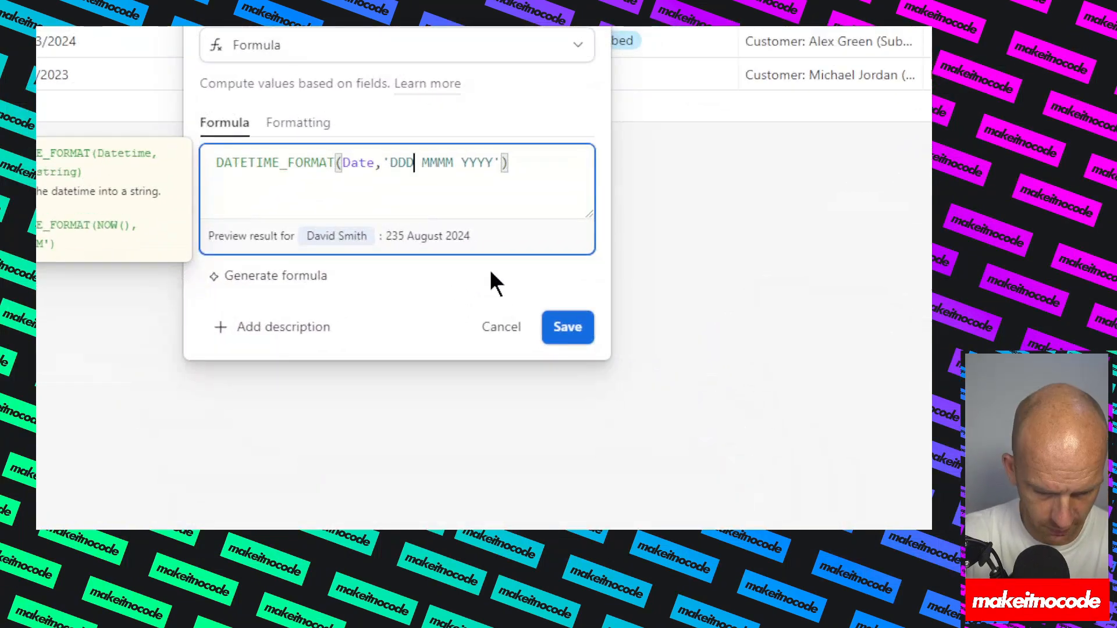
pyautogui.press('BackSpace')
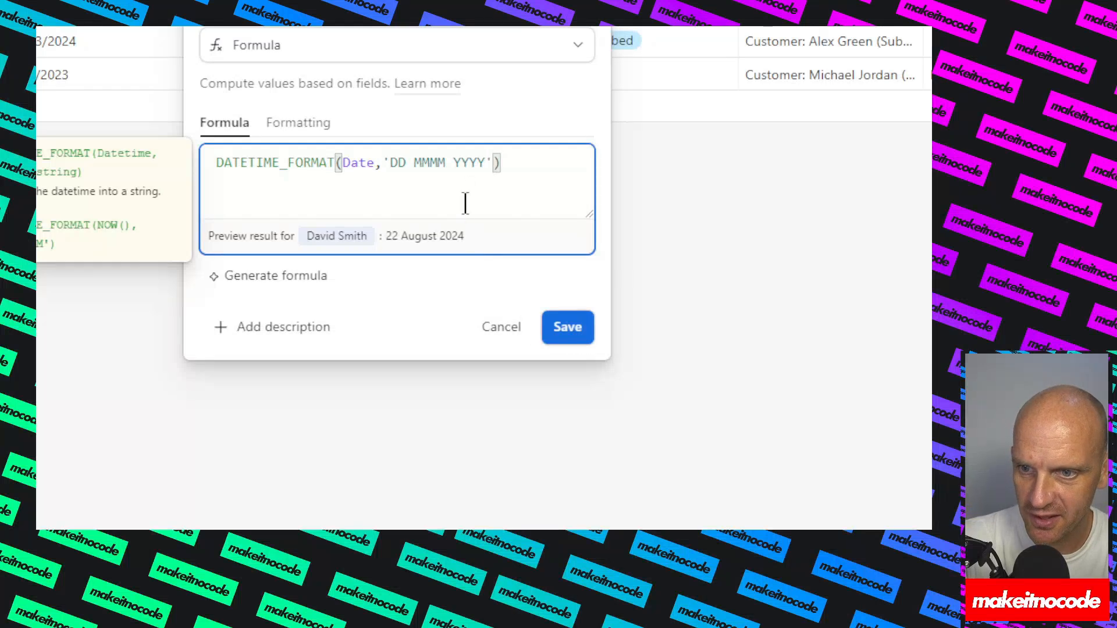
# Step: Try the year pattern YY in the DATETIME_FORMAT() field's formula, restore it to YYYY and save the field
pyautogui.click(469, 161)
pyautogui.press('BackSpace')
pyautogui.press('BackSpace')
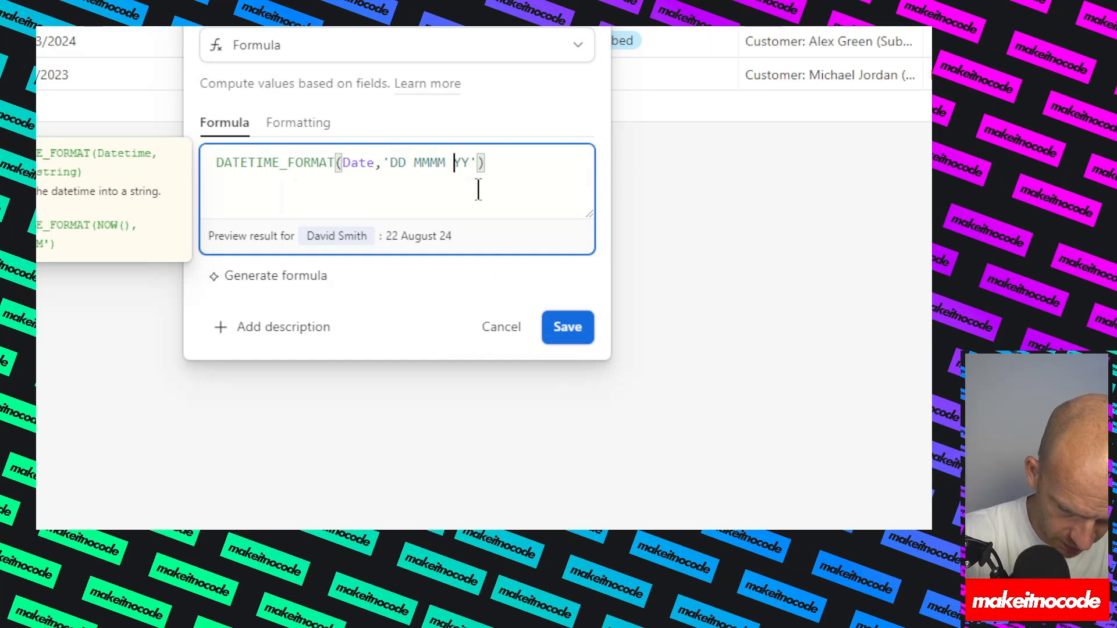
pyautogui.write('YY')
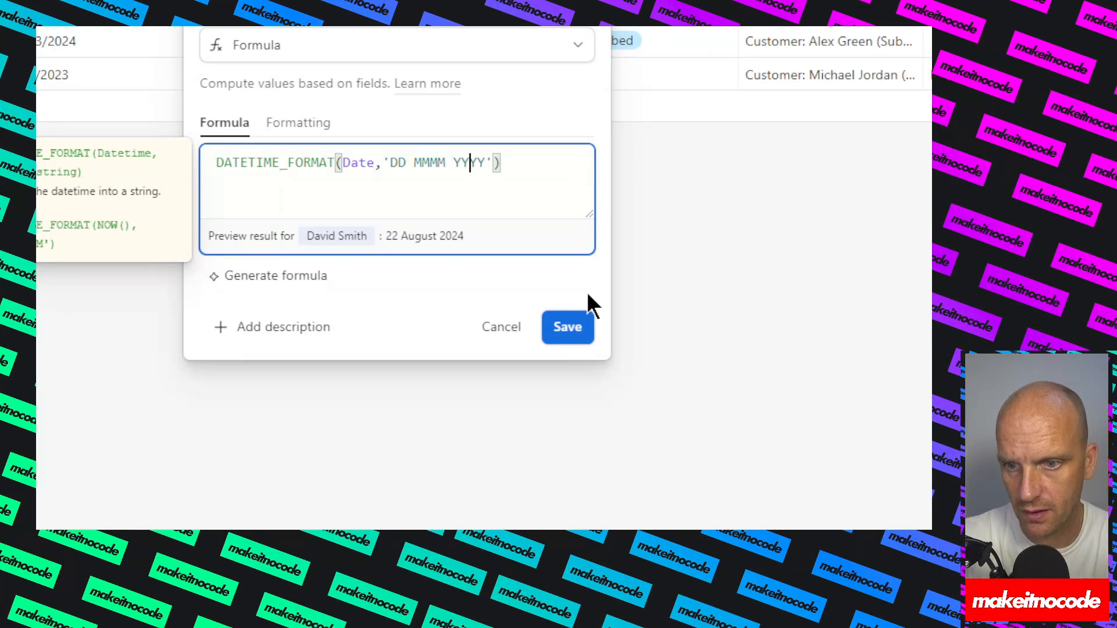
pyautogui.click(574, 329)
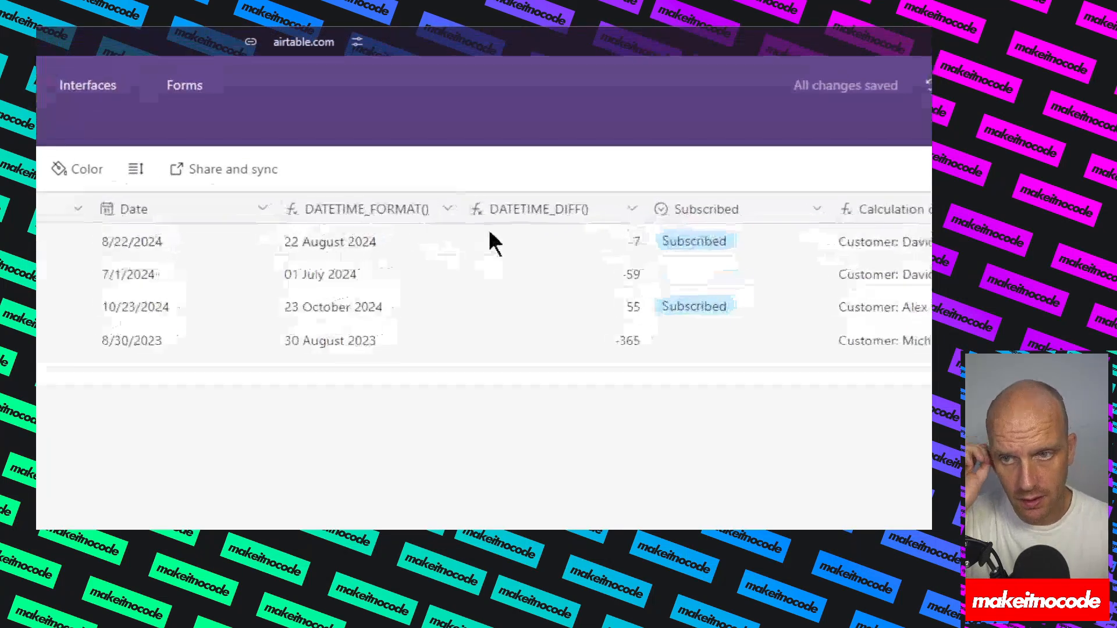
# Step: Examine the DATETIME_DIFF() field's formula, especially its TODAY() argument, and save the field without changes
pyautogui.click(490, 207)
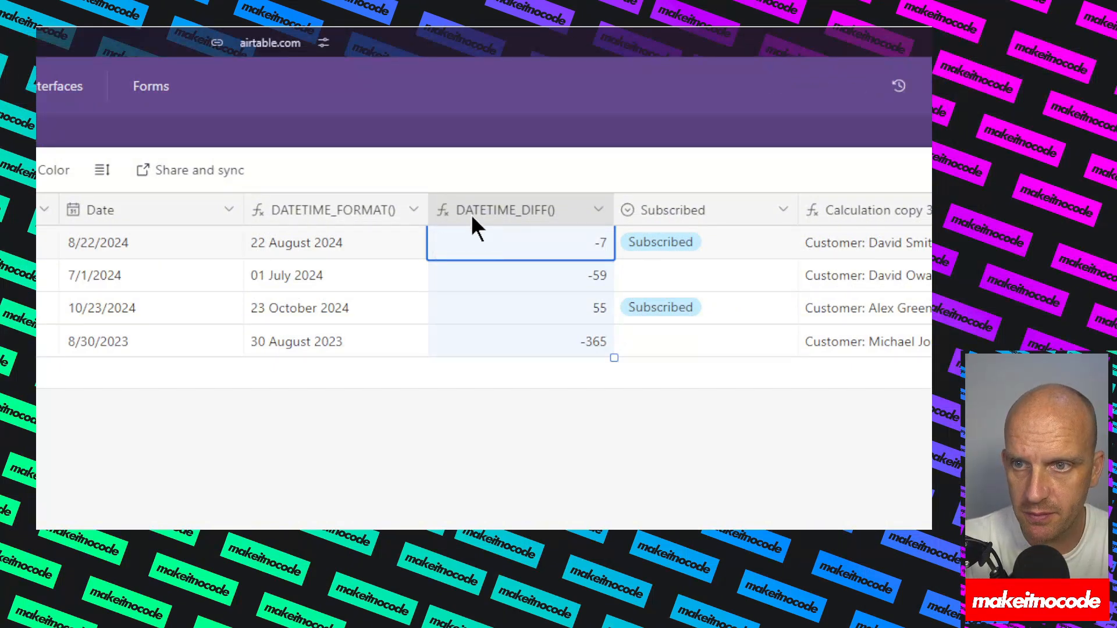
pyautogui.click(597, 220)
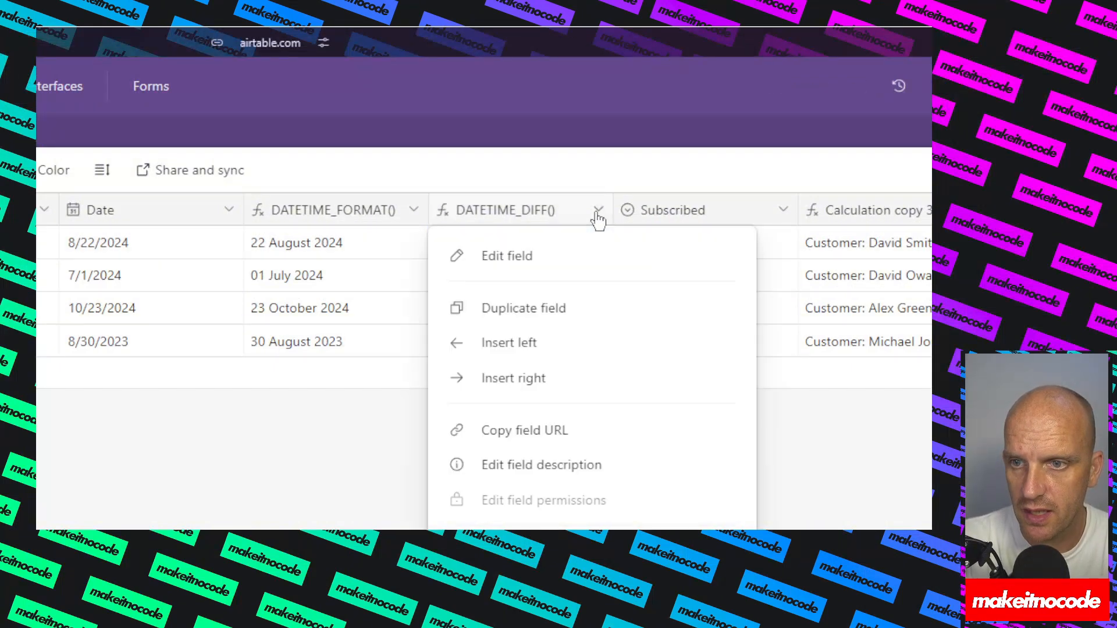
pyautogui.click(506, 256)
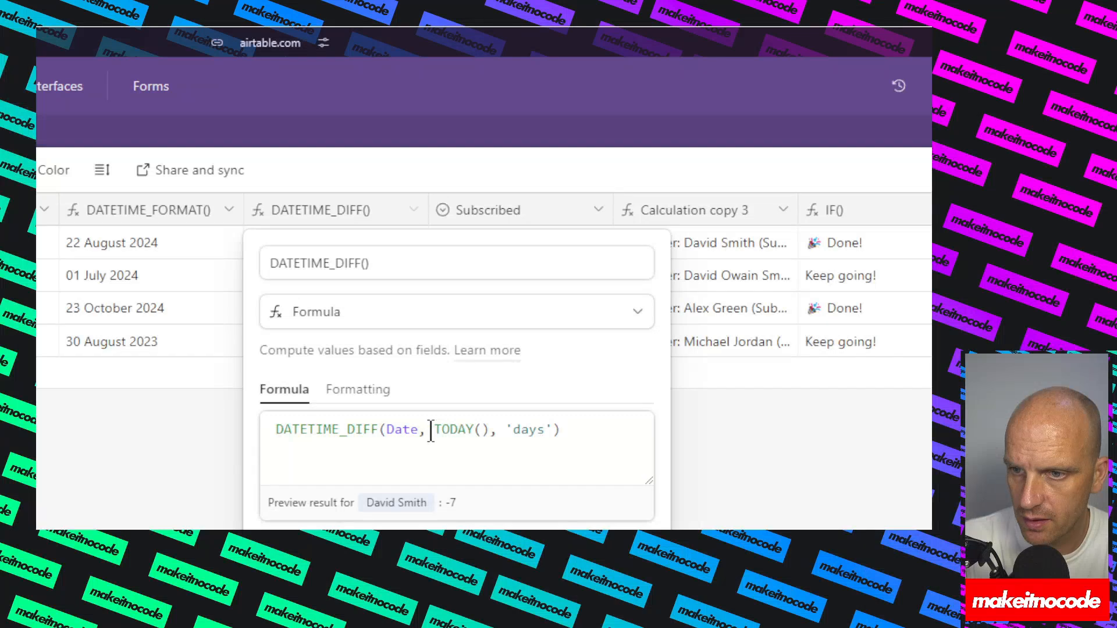
pyautogui.moveTo(428, 430); pyautogui.dragTo(489, 429)
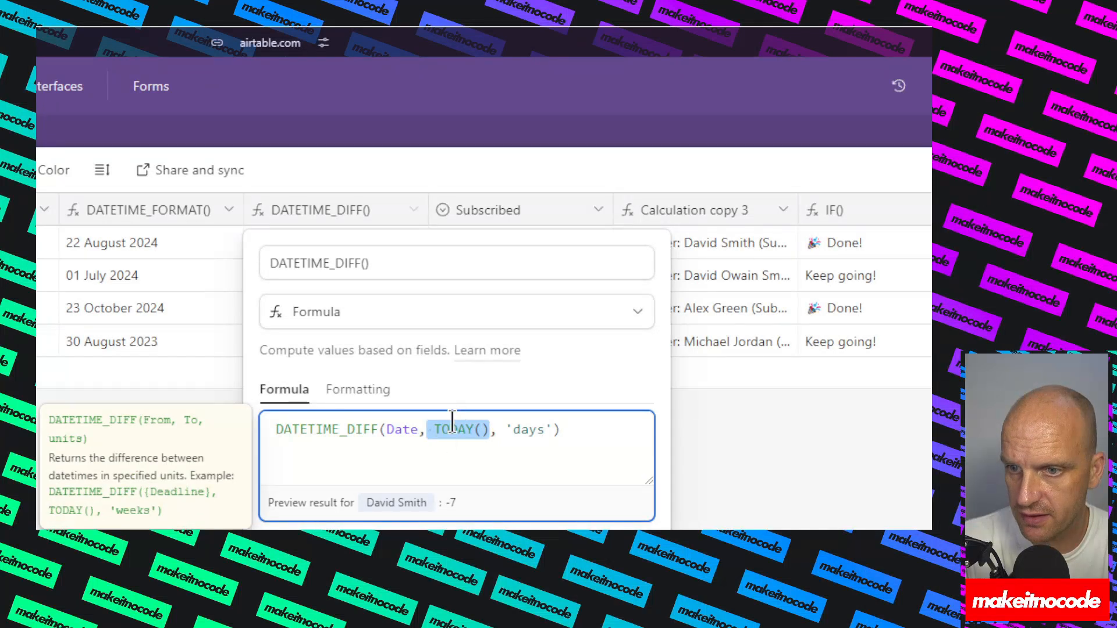
pyautogui.press('End')
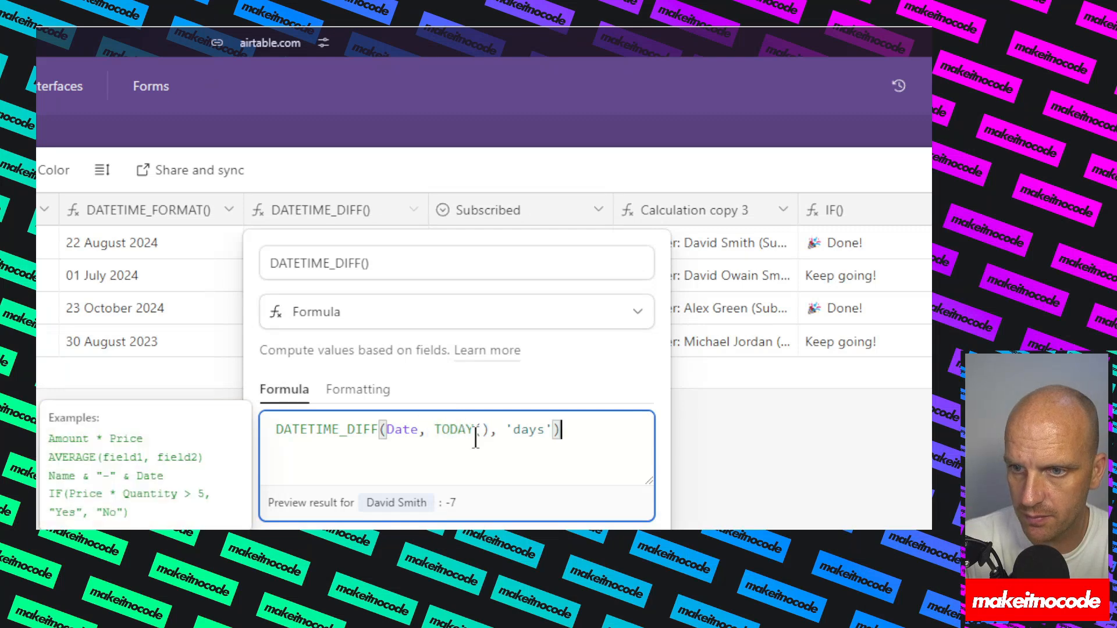
pyautogui.moveTo(476, 435); pyautogui.dragTo(489, 433)
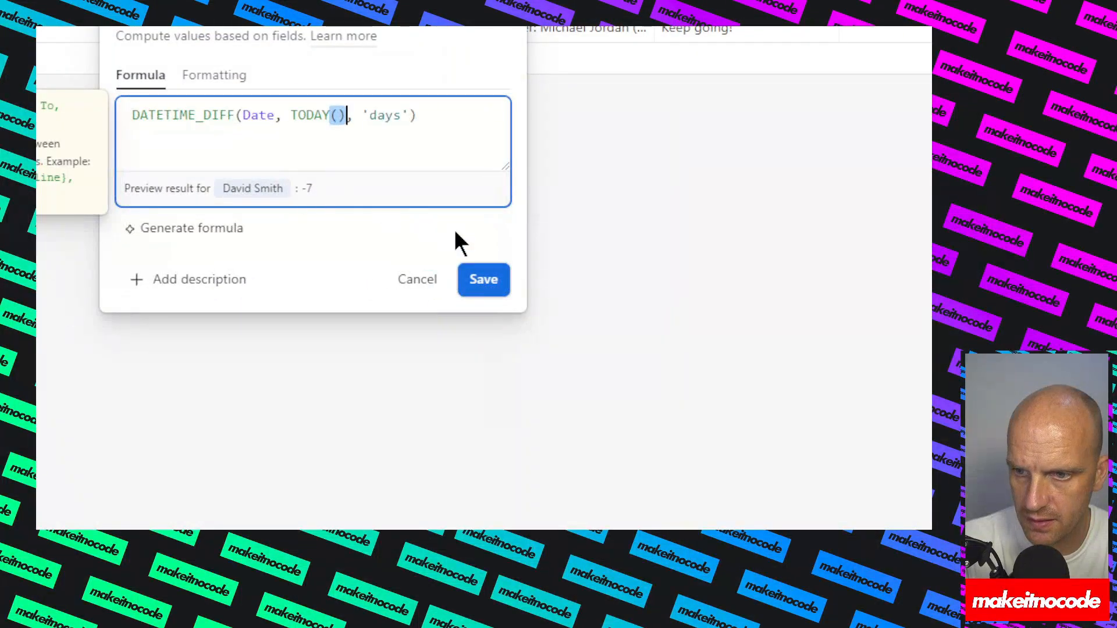
pyautogui.click(483, 282)
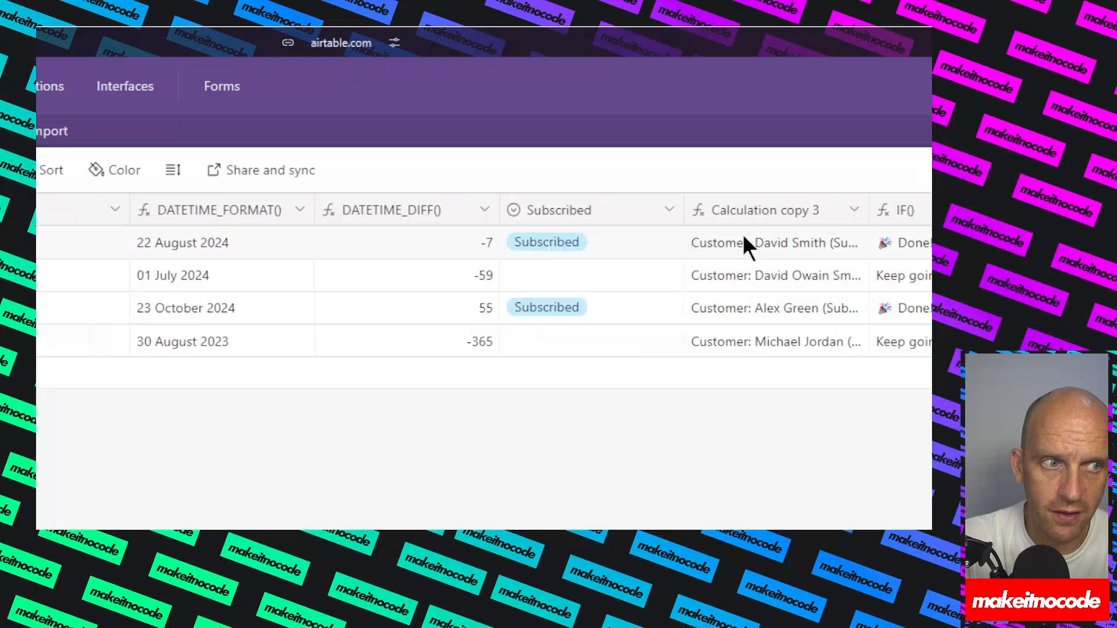
# Step: Examine the CONCATENATE and IF parts of the Calculation copy 3 field's formula, and save the field without changes
pyautogui.click(767, 211)
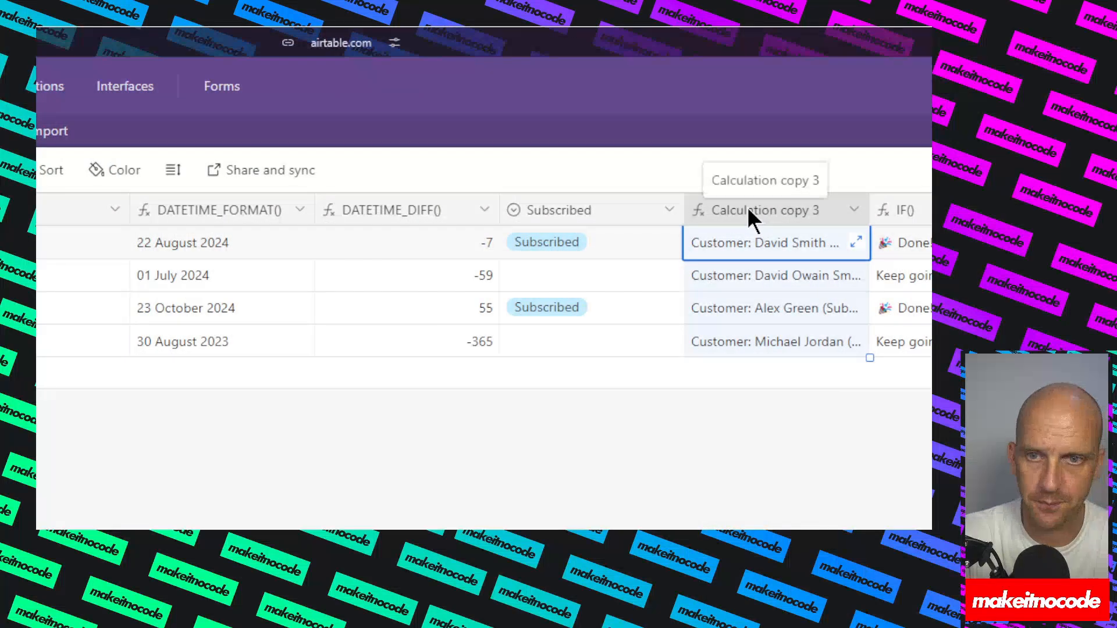
pyautogui.hscroll(5, 747, 207)
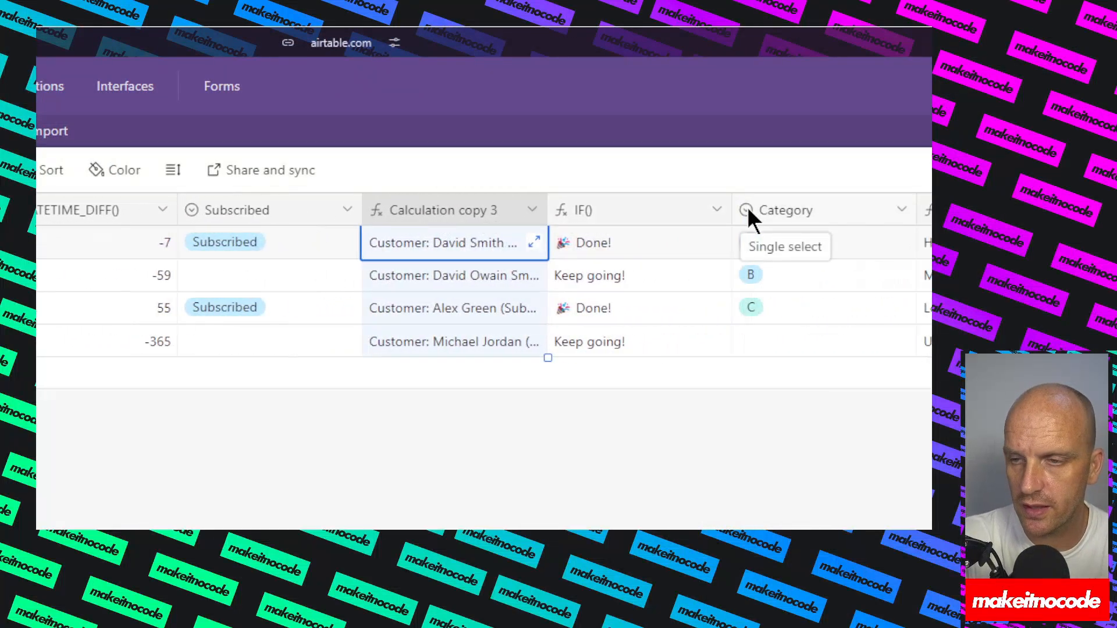
pyautogui.click(531, 213)
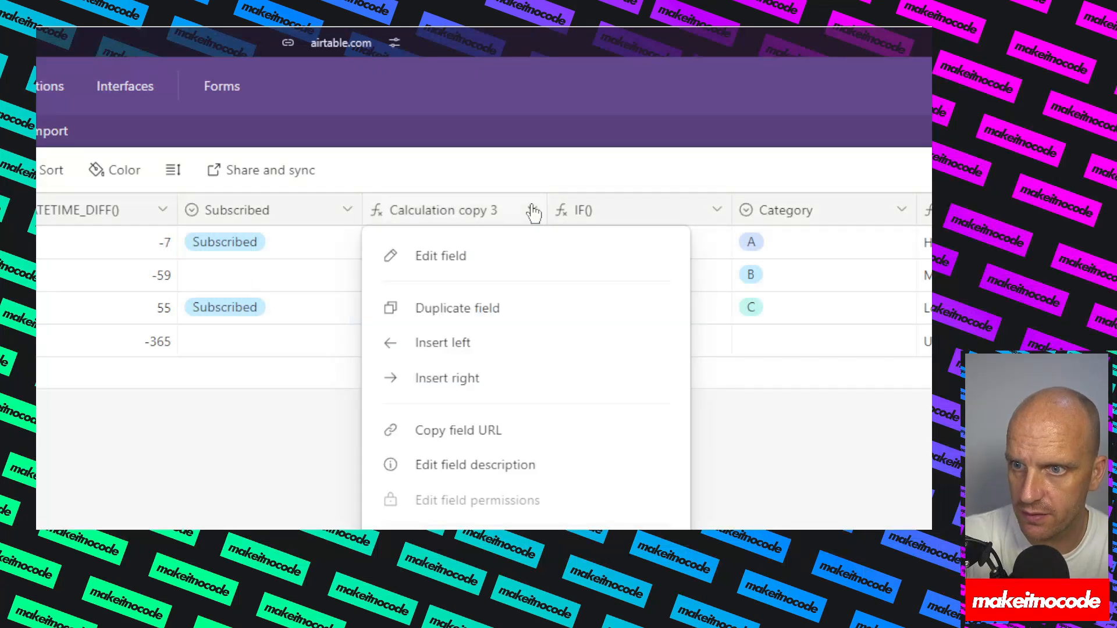
pyautogui.click(434, 254)
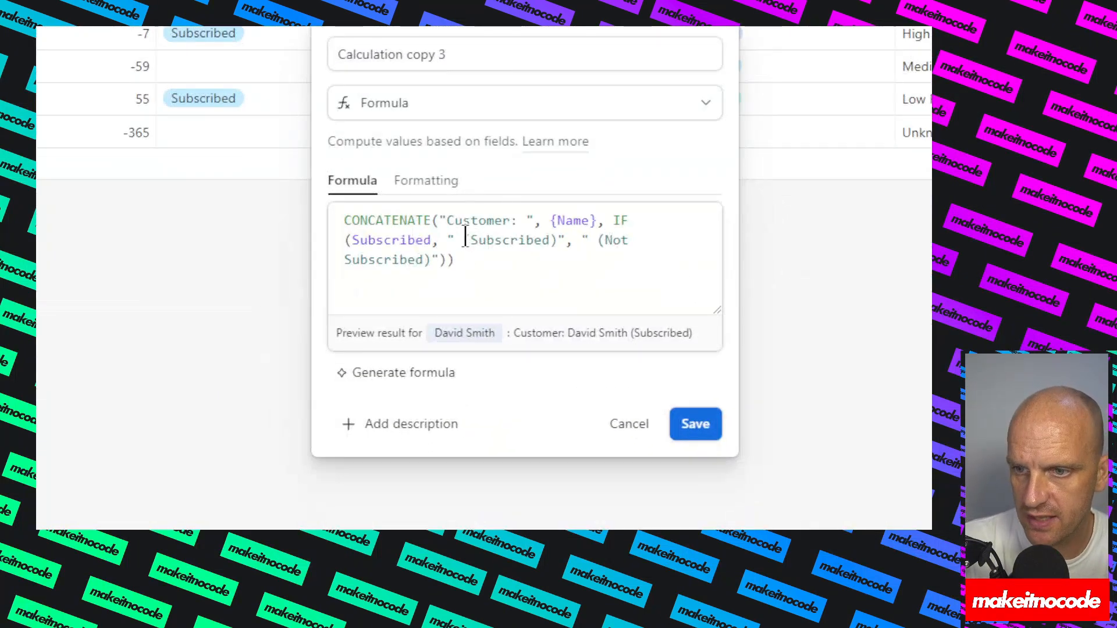
pyautogui.click(513, 221)
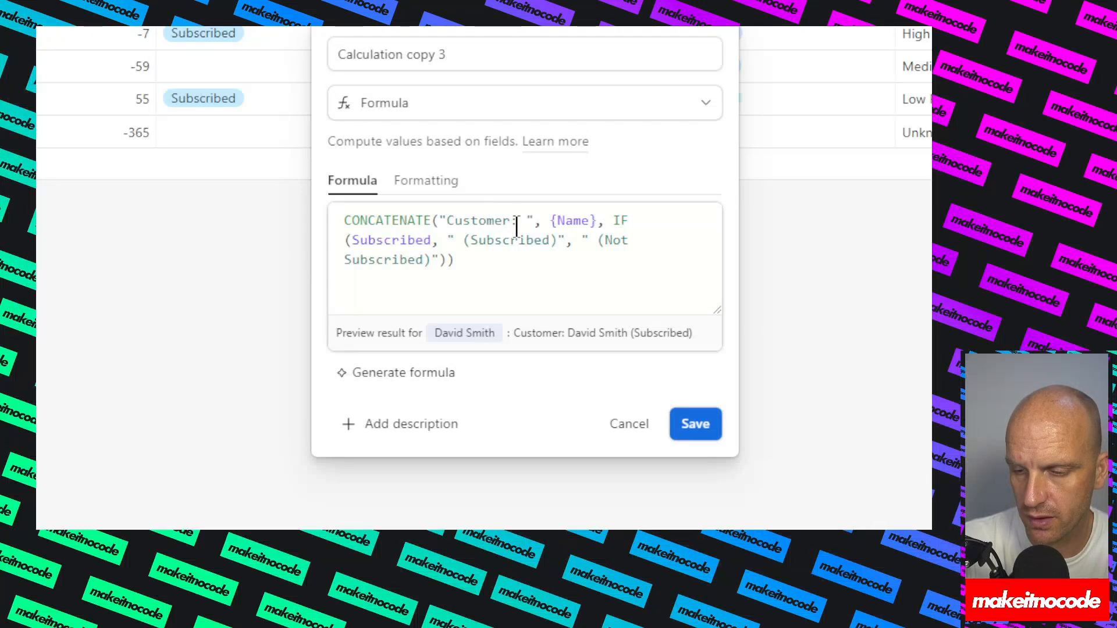
pyautogui.write(':')
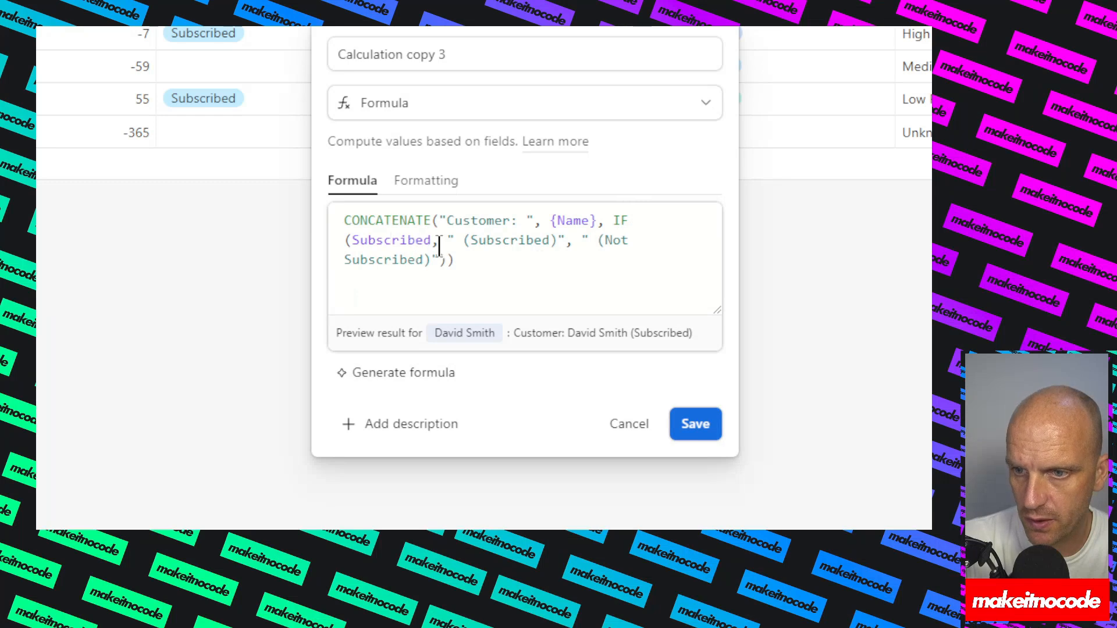
pyautogui.moveTo(464, 239); pyautogui.dragTo(552, 240)
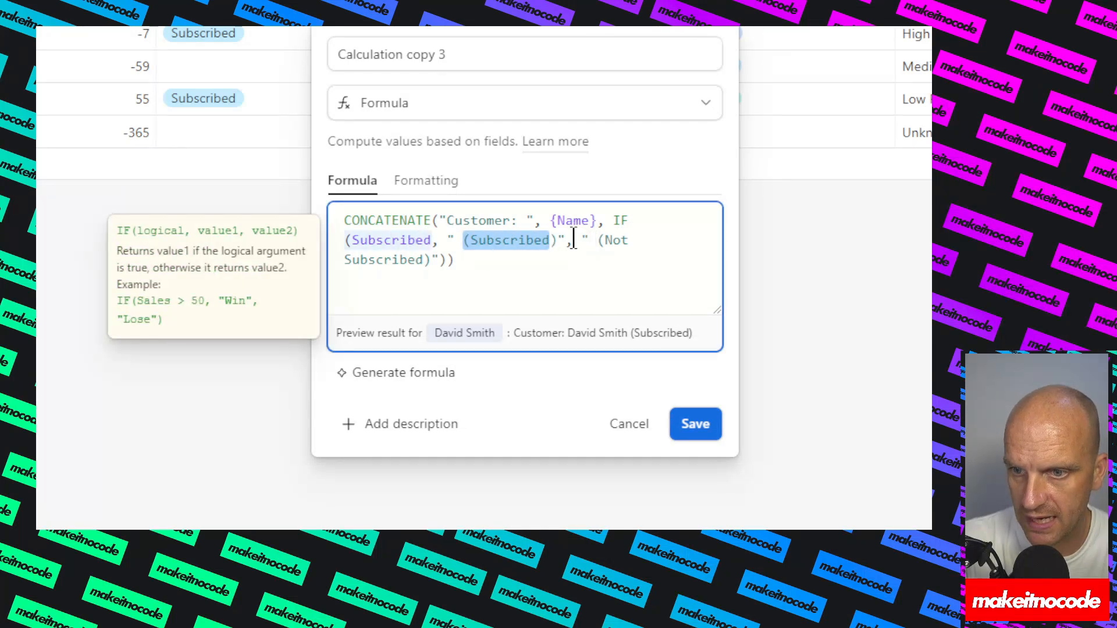
pyautogui.moveTo(599, 241); pyautogui.dragTo(638, 241)
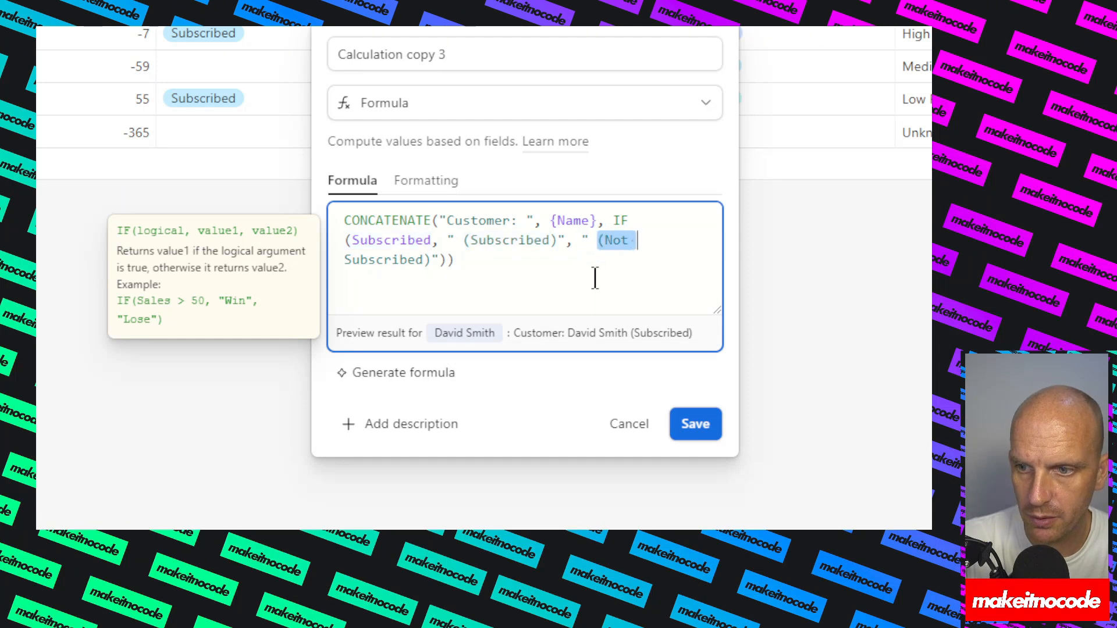
pyautogui.click(699, 427)
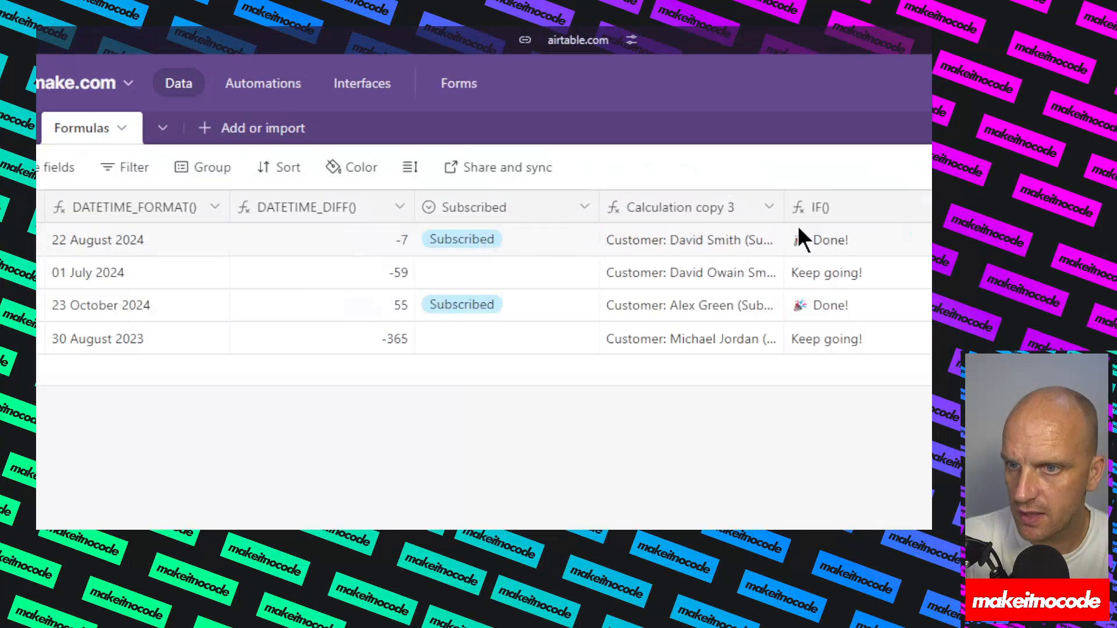
# Step: Widen the Calculation copy 3 column to fit its text and set the second record's Subscribed field to Subscribed
pyautogui.moveTo(786, 208); pyautogui.dragTo(918, 207)
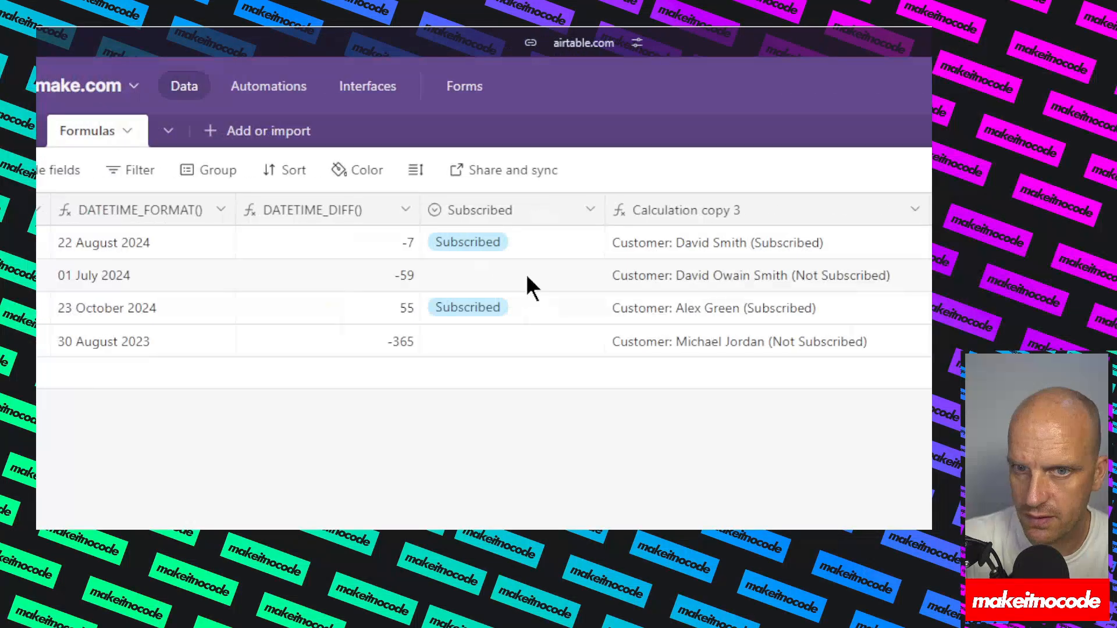
pyautogui.click(526, 277)
pyautogui.click(507, 277)
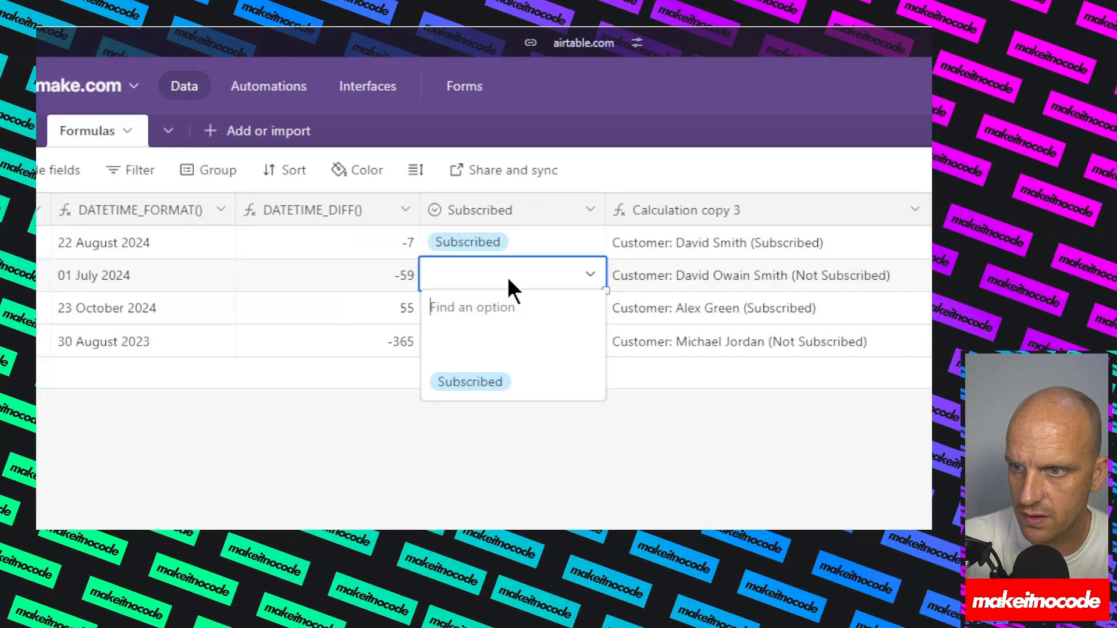
pyautogui.click(465, 384)
# Step: Clear the first record's Subscribed field and set the fourth record's Subscribed field to Subscribed
pyautogui.click(544, 238)
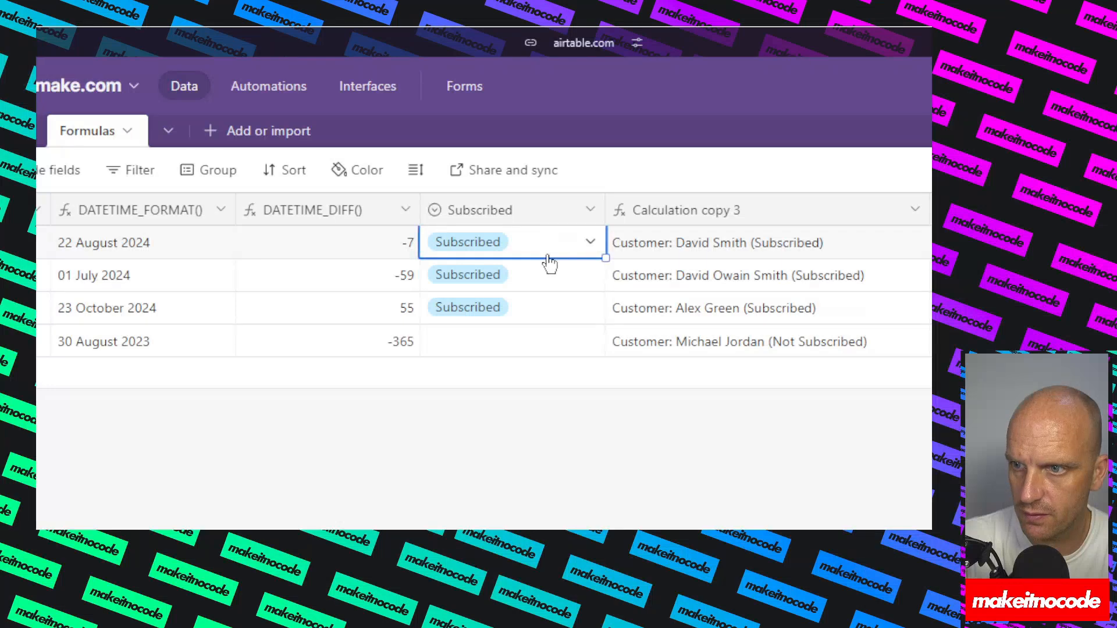
pyautogui.click(577, 249)
pyautogui.click(469, 313)
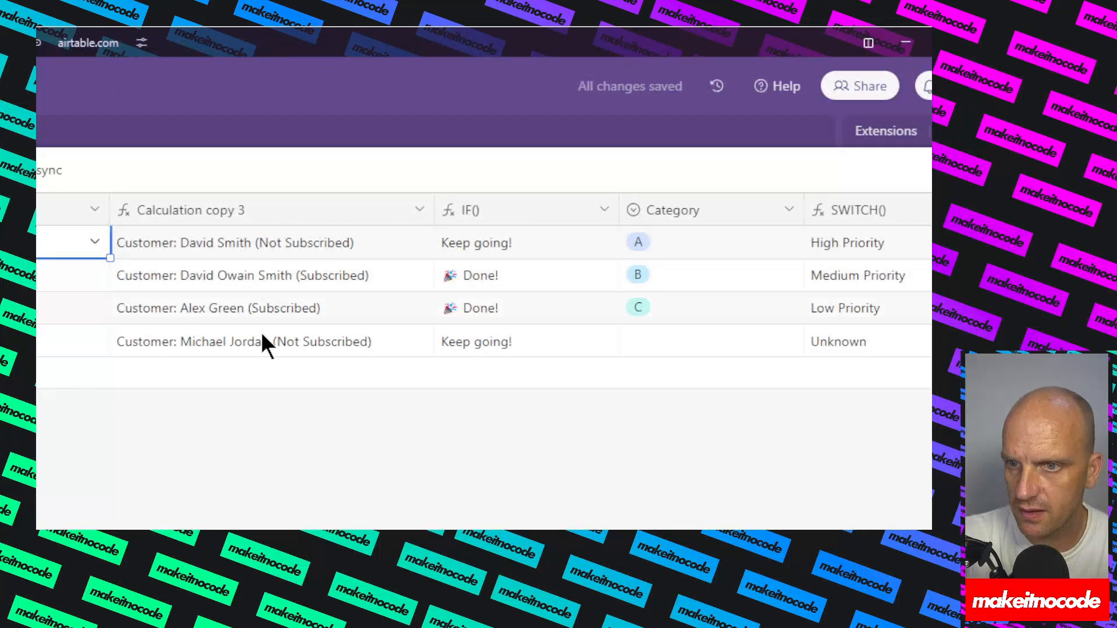
pyautogui.click(476, 286)
pyautogui.click(476, 287)
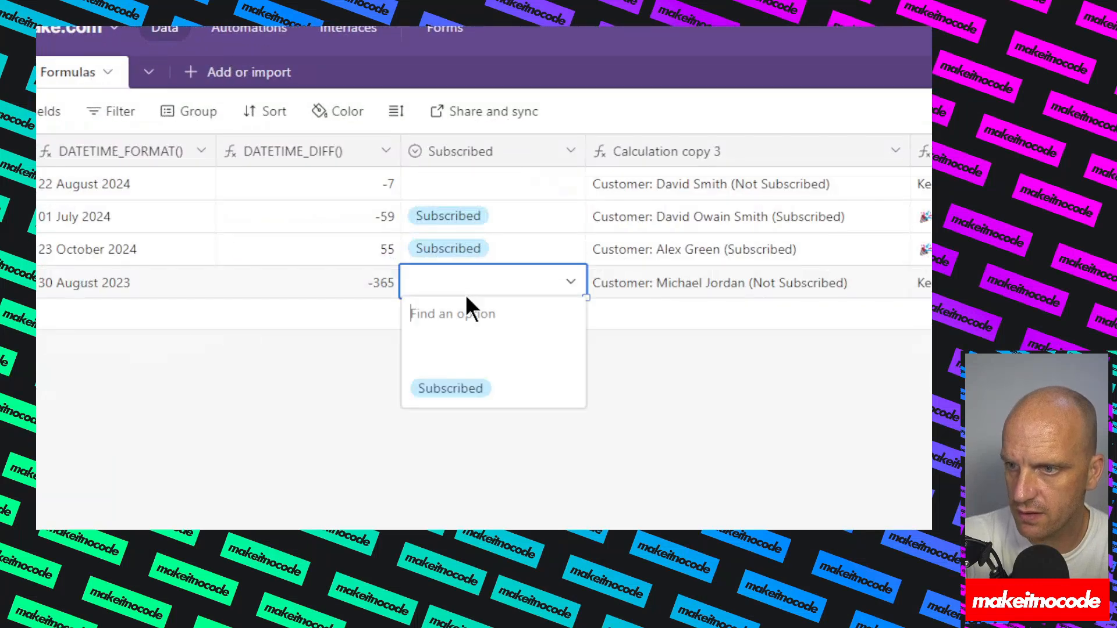
pyautogui.click(450, 389)
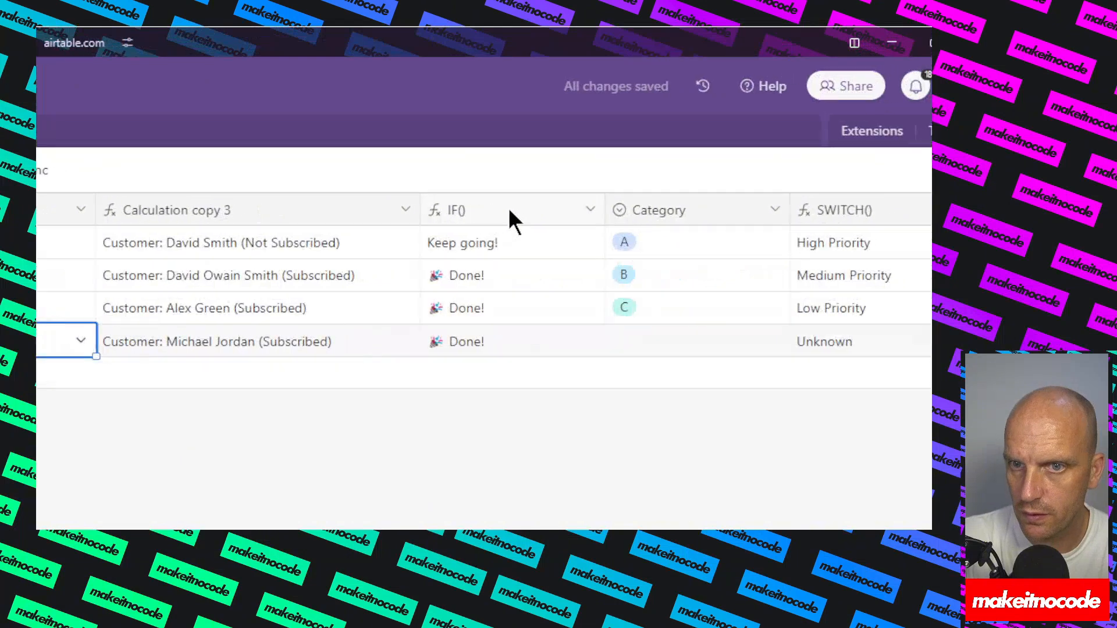
# Step: Open the IF() field's formula for editing and examine its "Done!" and "Keep going!" result arguments
pyautogui.click(590, 211)
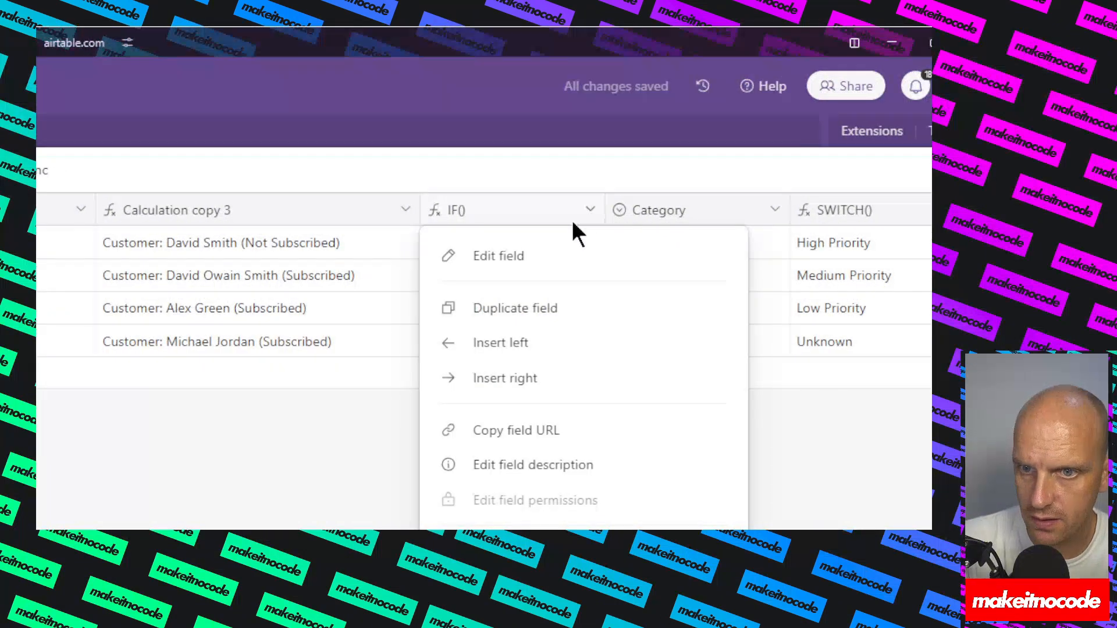
pyautogui.click(481, 265)
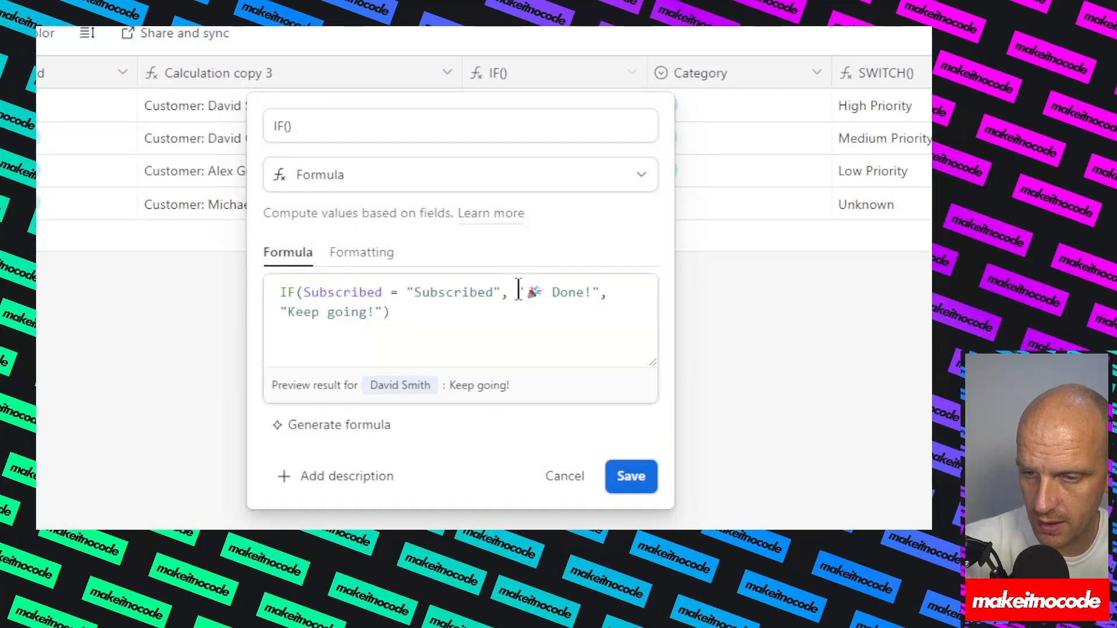
pyautogui.moveTo(518, 289); pyautogui.dragTo(600, 292)
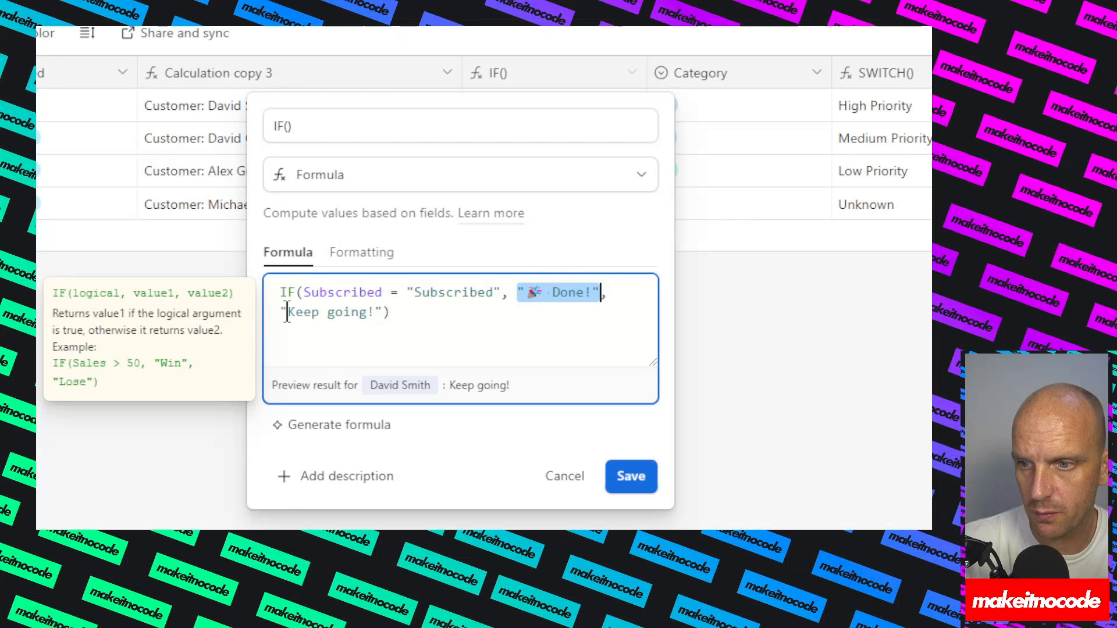
pyautogui.moveTo(287, 312); pyautogui.dragTo(374, 313)
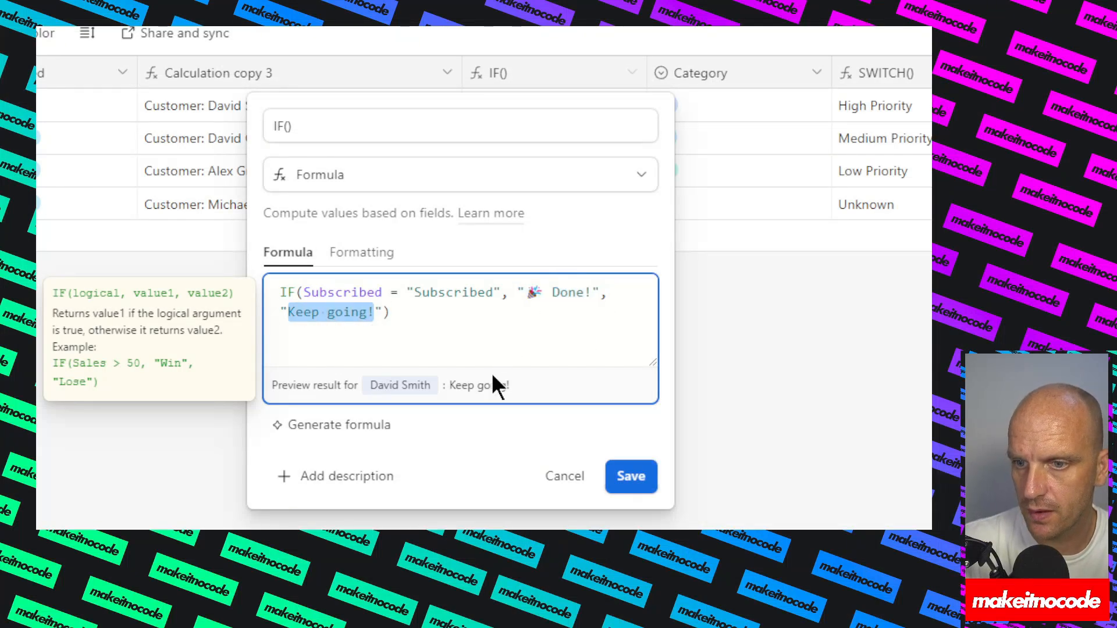
# Step: Preview the IF() formula's result for the second record and again for the first, and save the field without changes
pyautogui.click(401, 385)
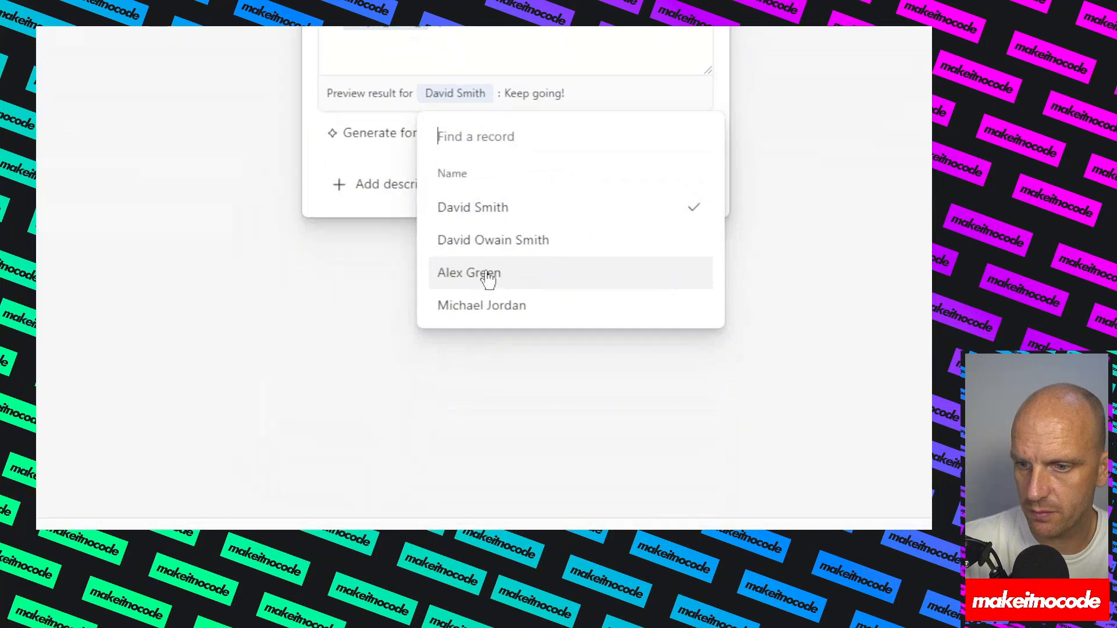
pyautogui.click(483, 241)
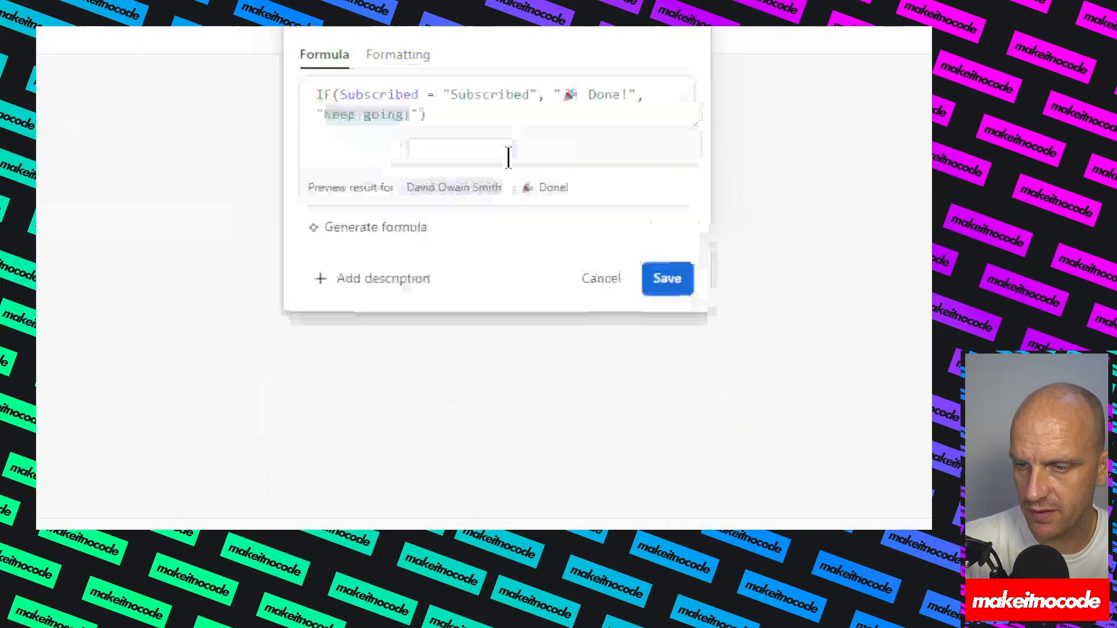
pyautogui.click(447, 187)
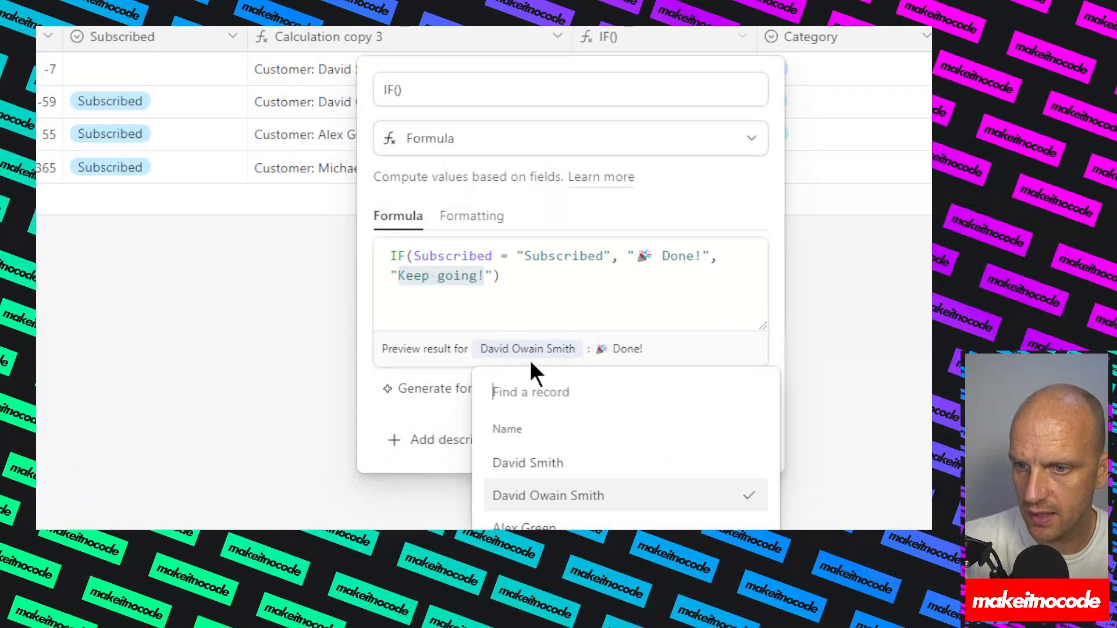
pyautogui.click(530, 463)
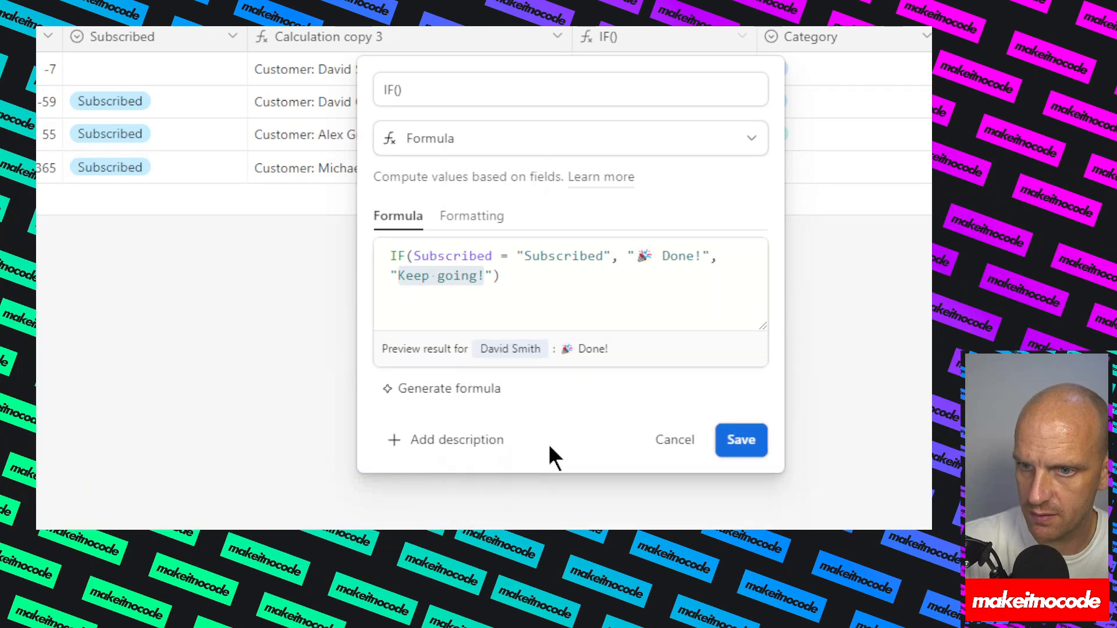
pyautogui.click(741, 443)
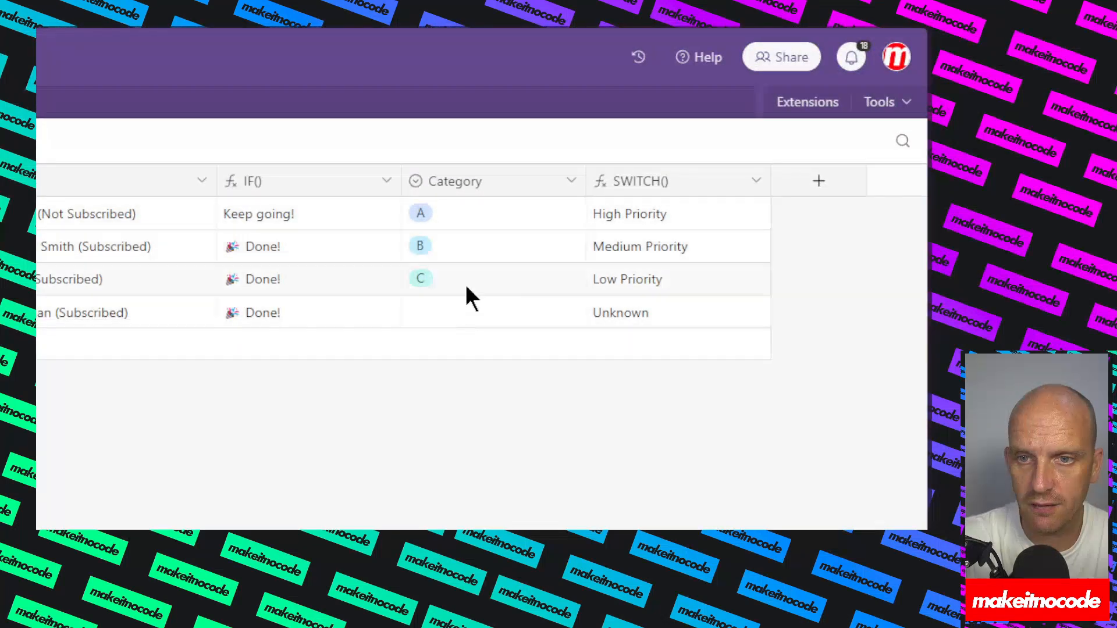
# Step: Set the second record's Category field to A
pyautogui.click(424, 247)
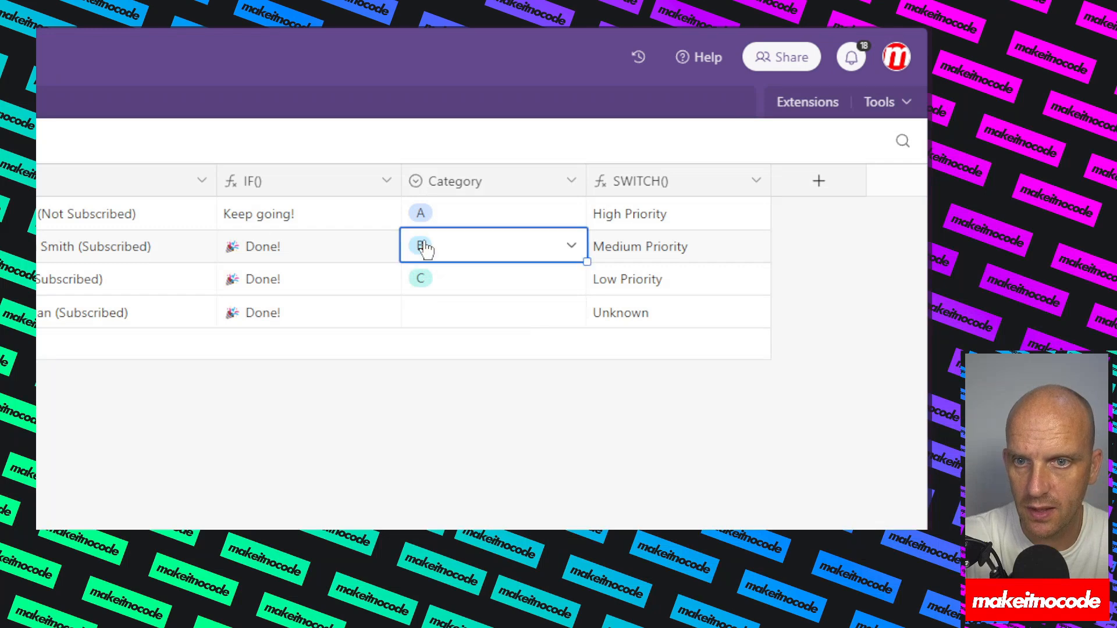
pyautogui.click(424, 247)
pyautogui.click(443, 352)
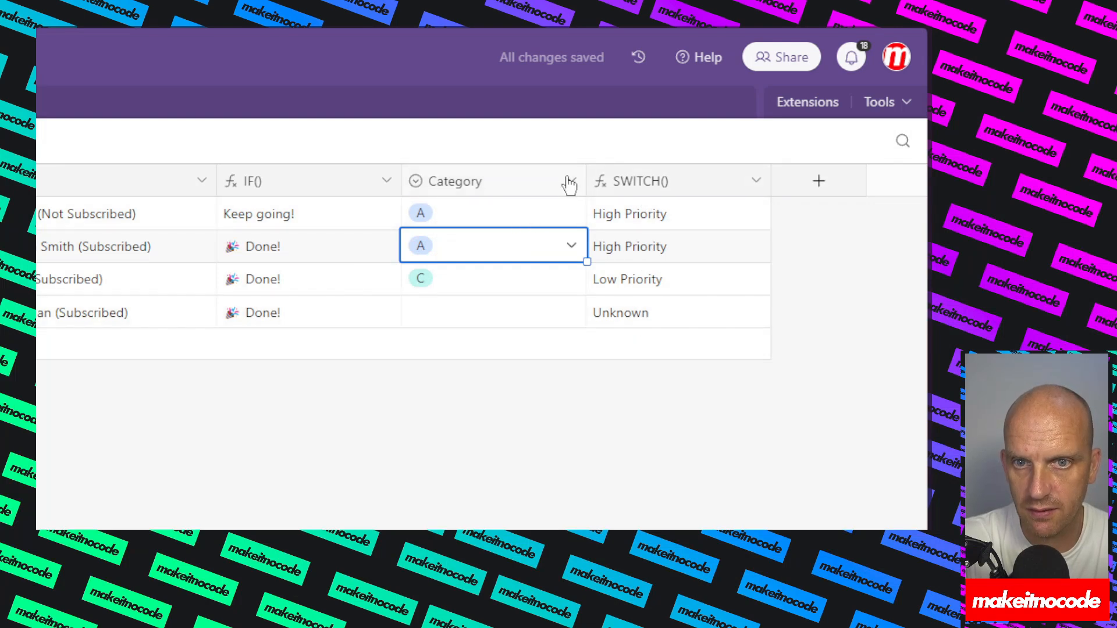
# Step: Examine the SWITCH() field's formula, especially its Category expression and the A, B and C pattern-result pairs, and save the field without changes
pyautogui.click(756, 181)
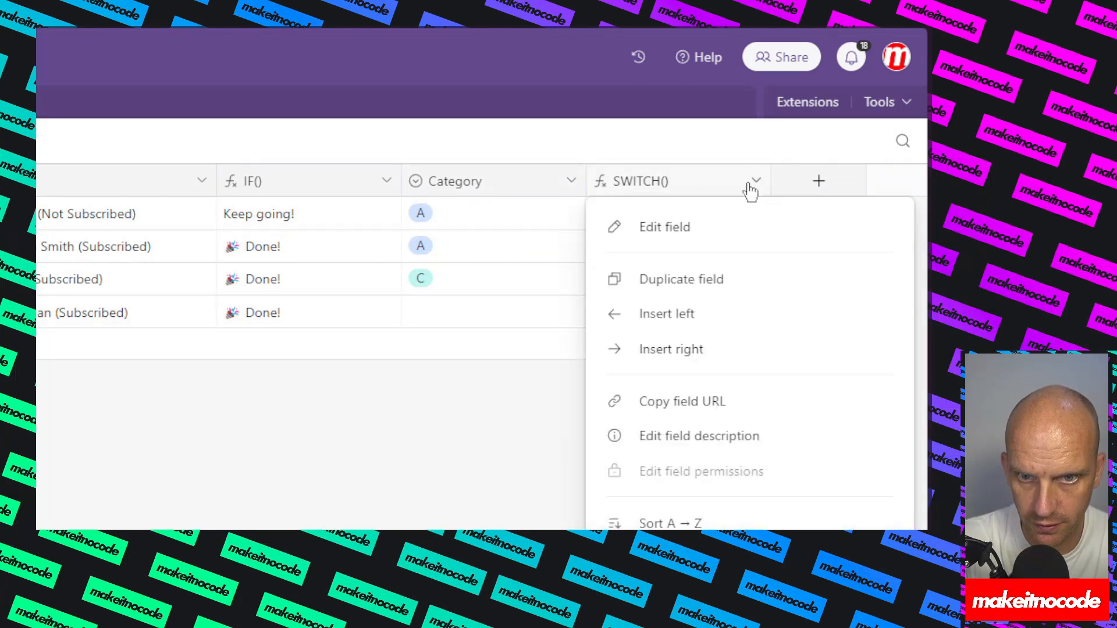
pyautogui.click(672, 227)
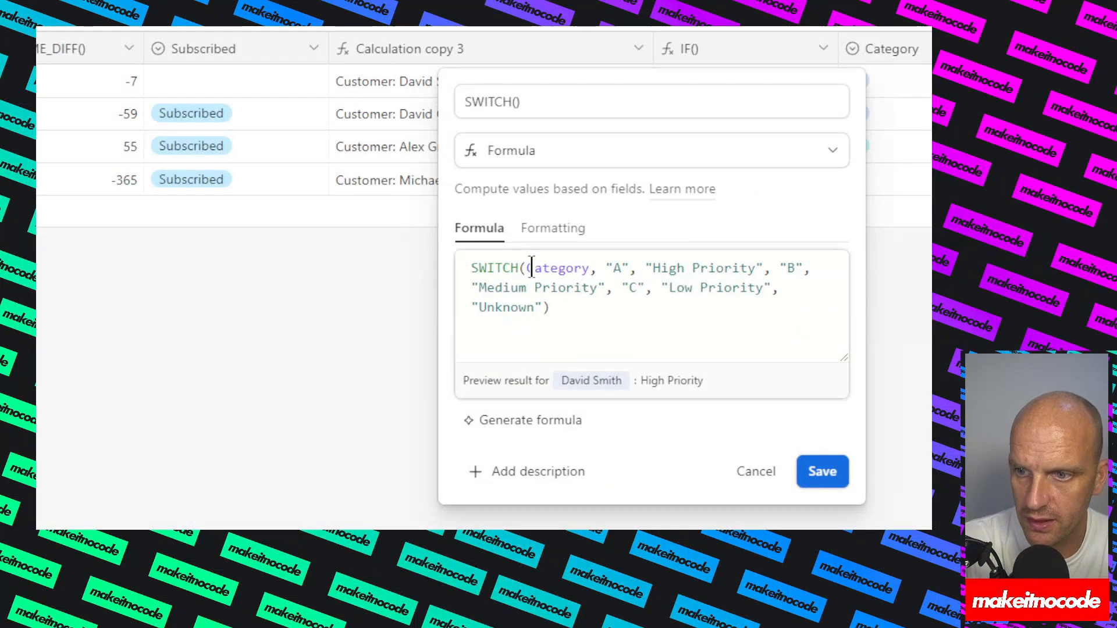
pyautogui.click(558, 269)
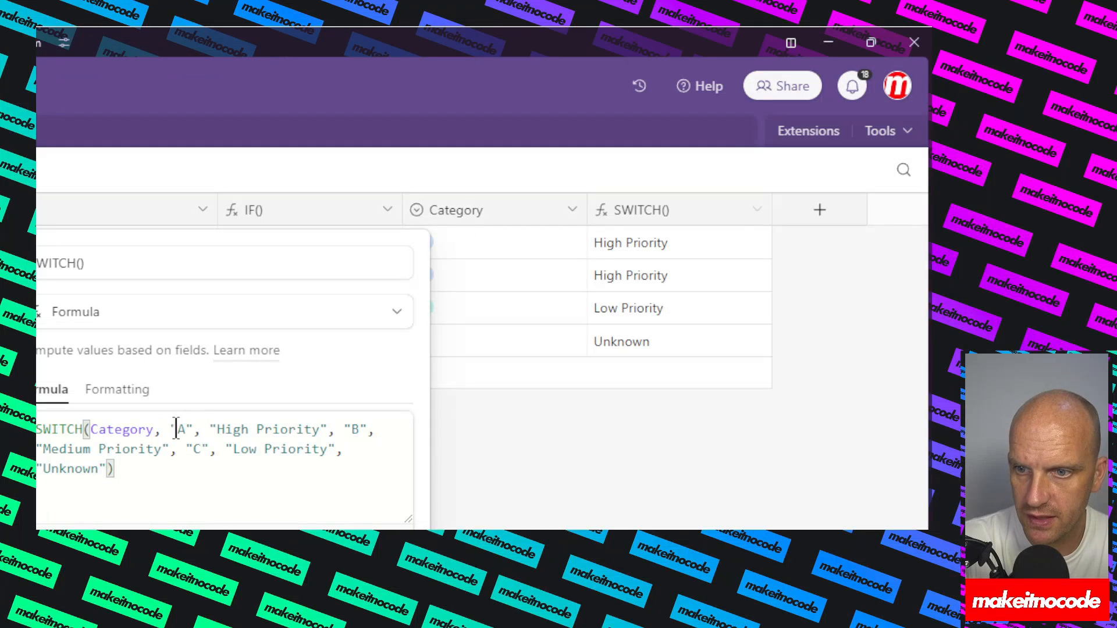
pyautogui.moveTo(210, 429); pyautogui.dragTo(367, 431)
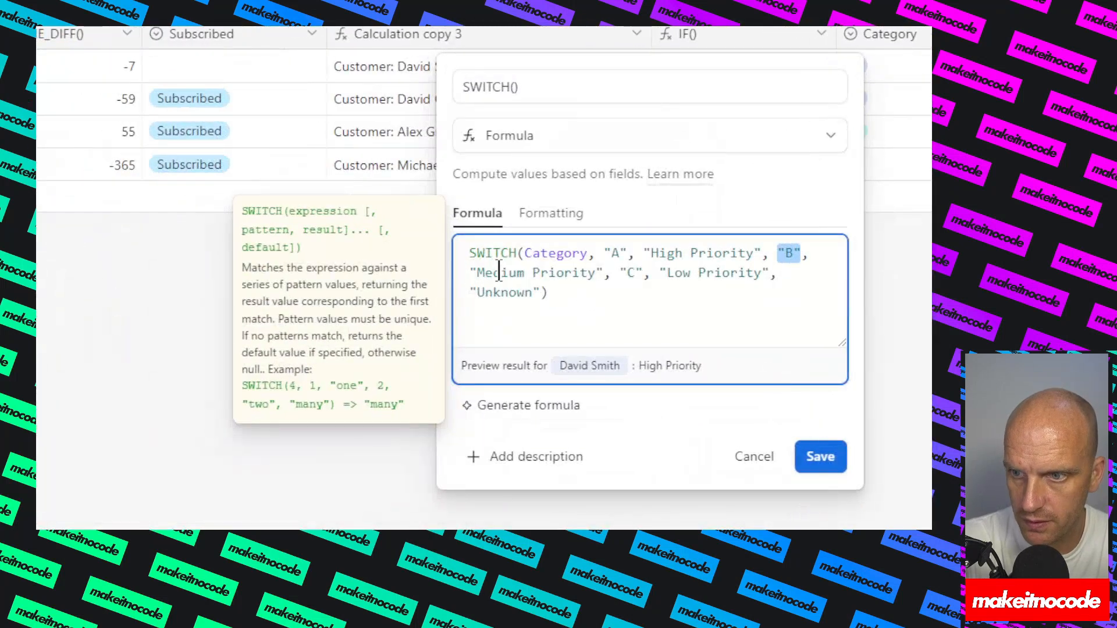
pyautogui.click(605, 272)
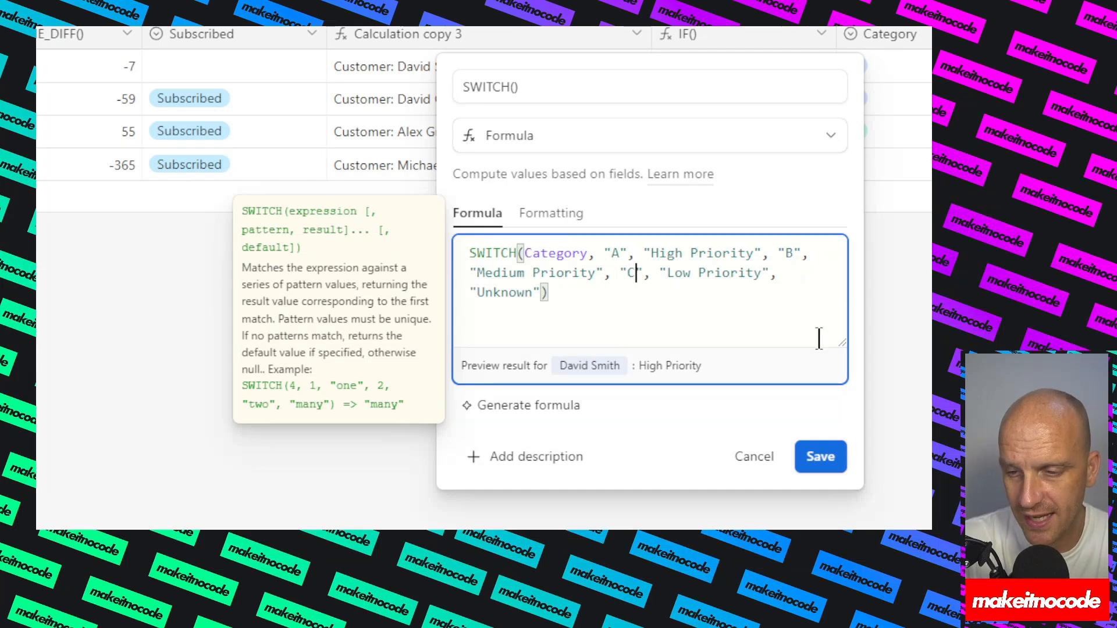
pyautogui.click(819, 458)
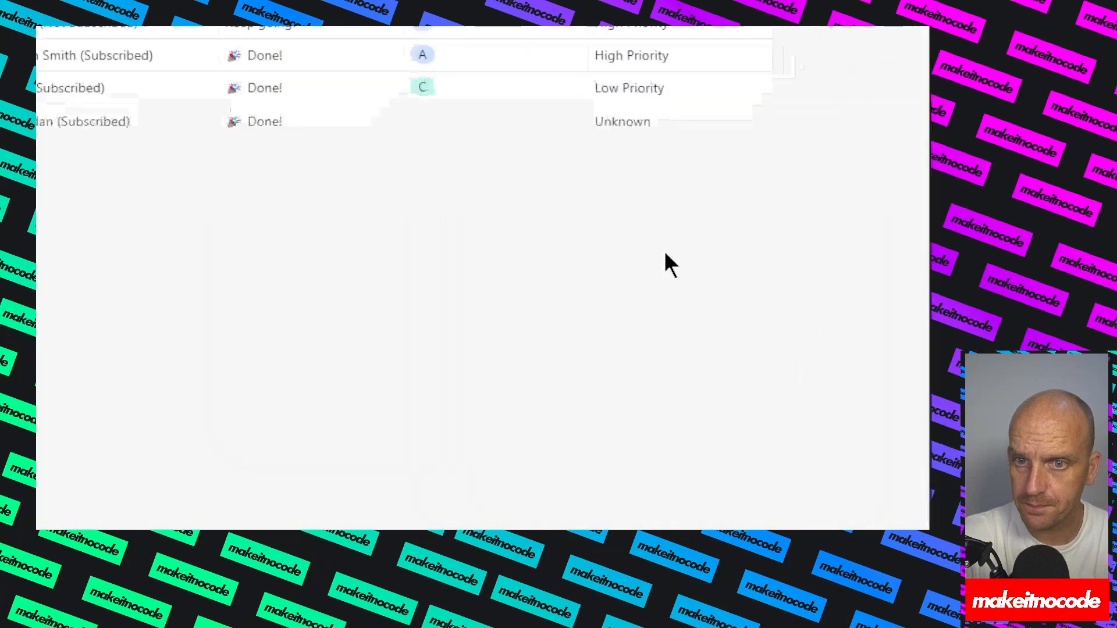